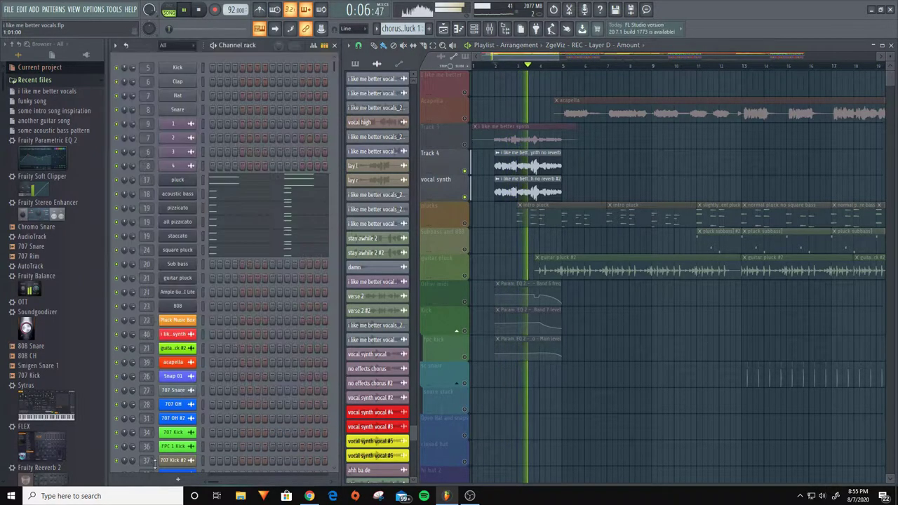
Bring the channel rack to the front over the playing arrangement.
key(F6)
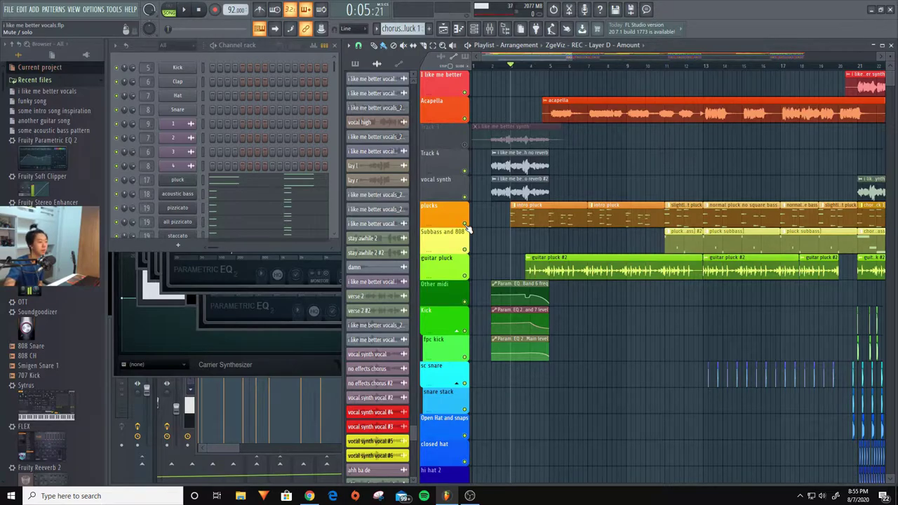
Solo the plucks track, play it alone, and enlarge the channel rack.
right_click(465, 224)
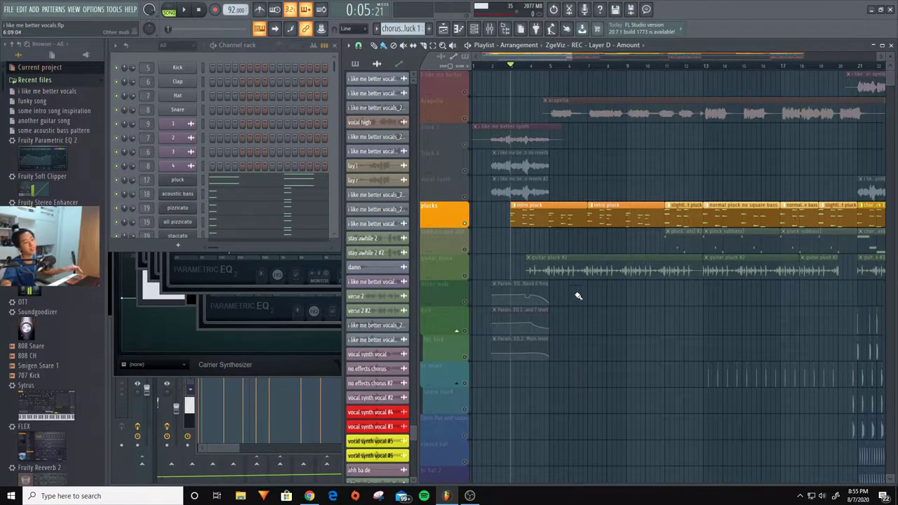
key(space)
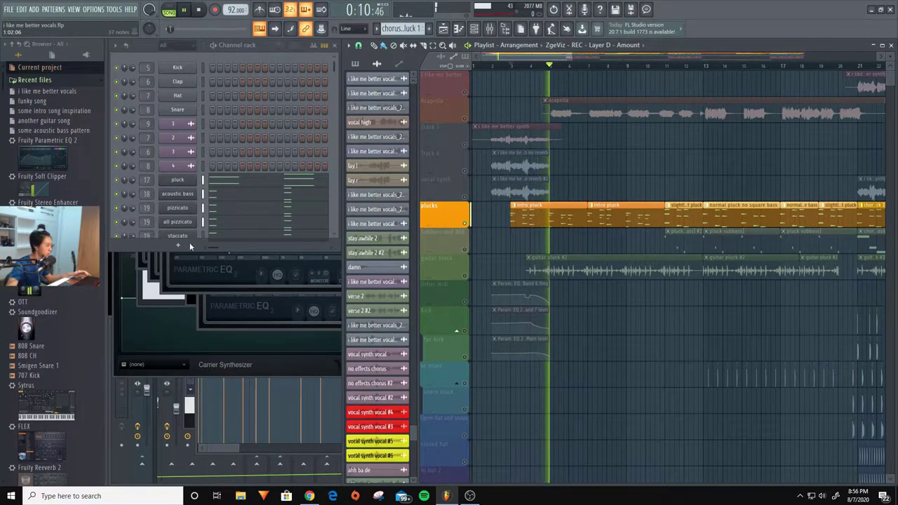
drag(154, 251, 175, 341)
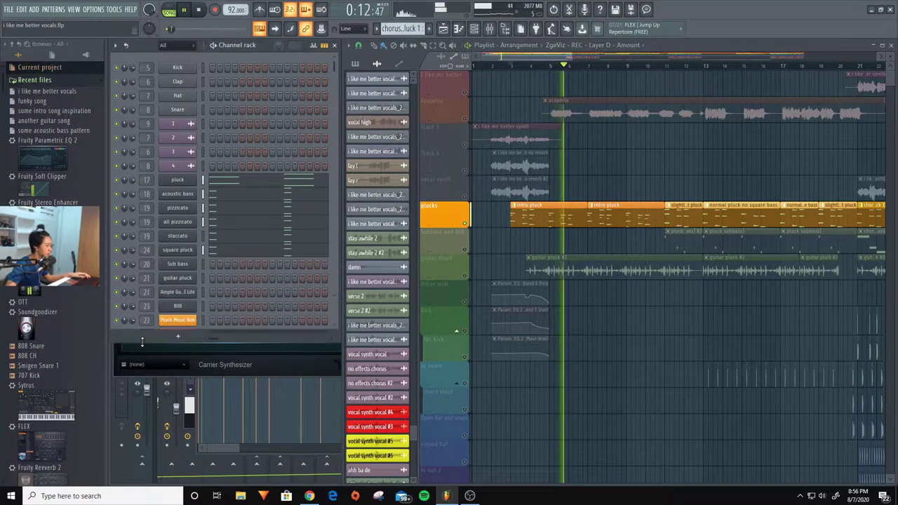
Open the square pluck's Sytrus synth and view its FX settings.
key(space)
click(182, 250)
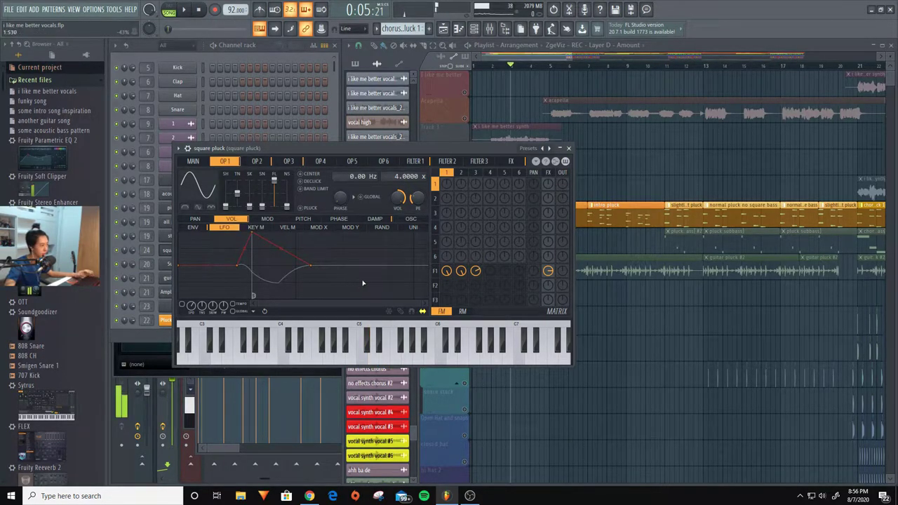
click(512, 162)
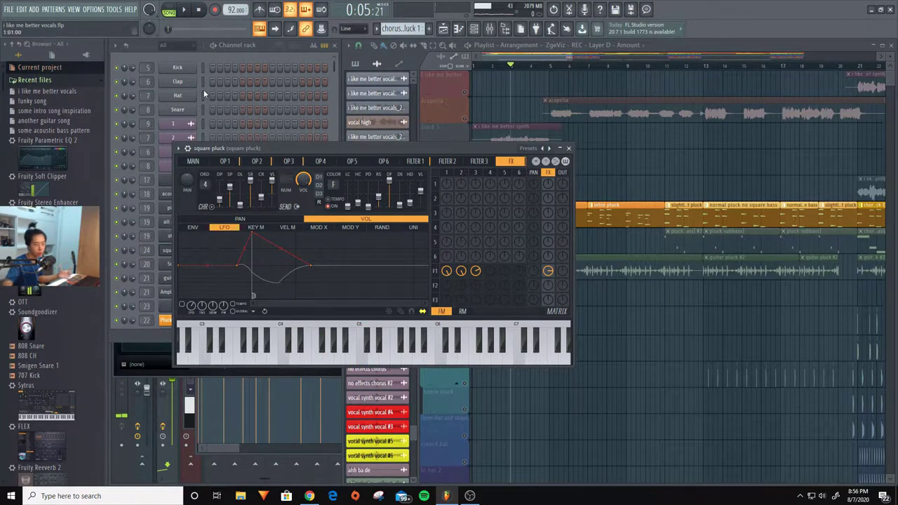
click(156, 54)
key(space)
Check the square pluck notes in the piano roll.
click(611, 285)
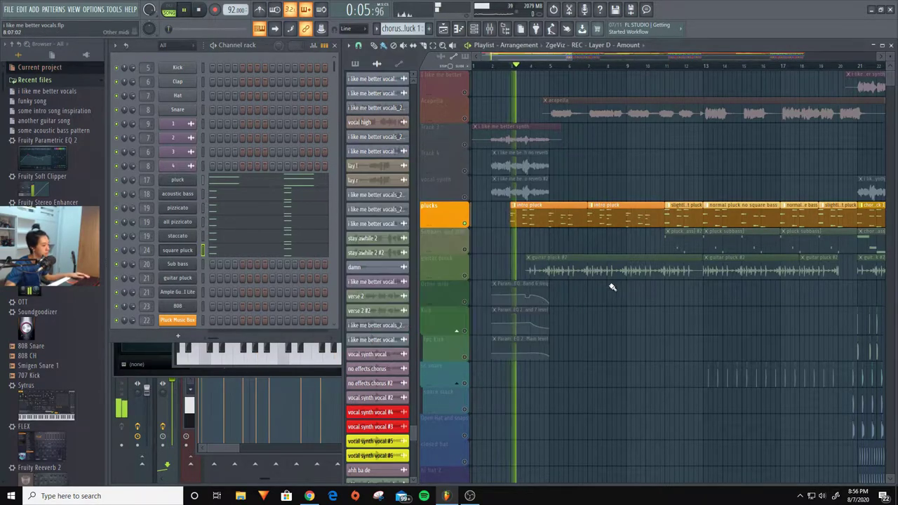
scroll(532, 257, up, 4)
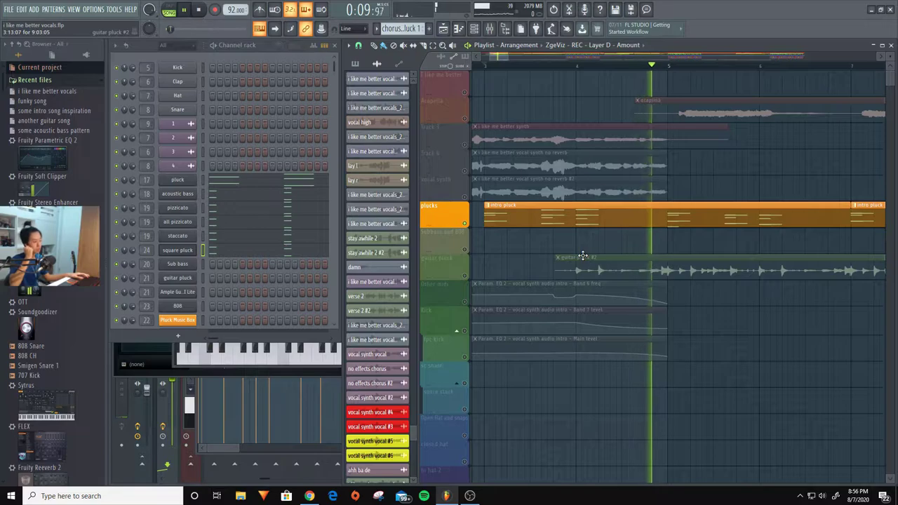
key(space)
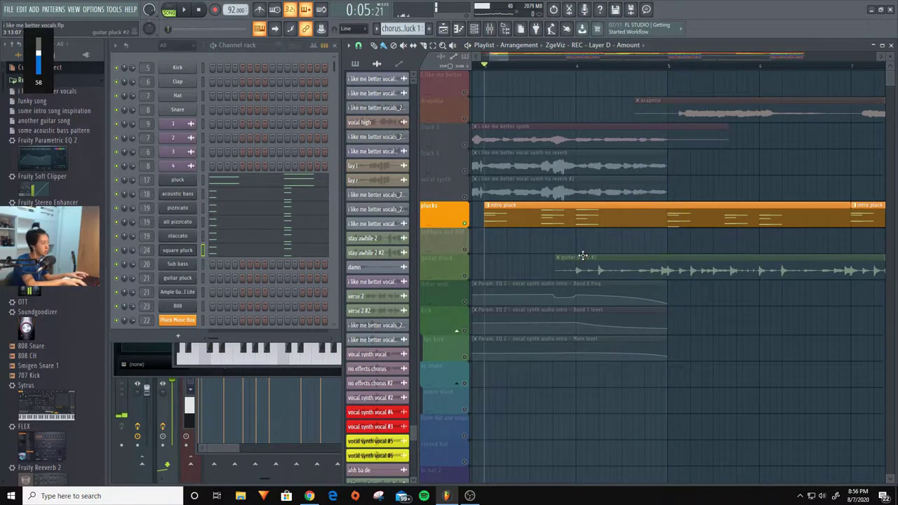
click(269, 255)
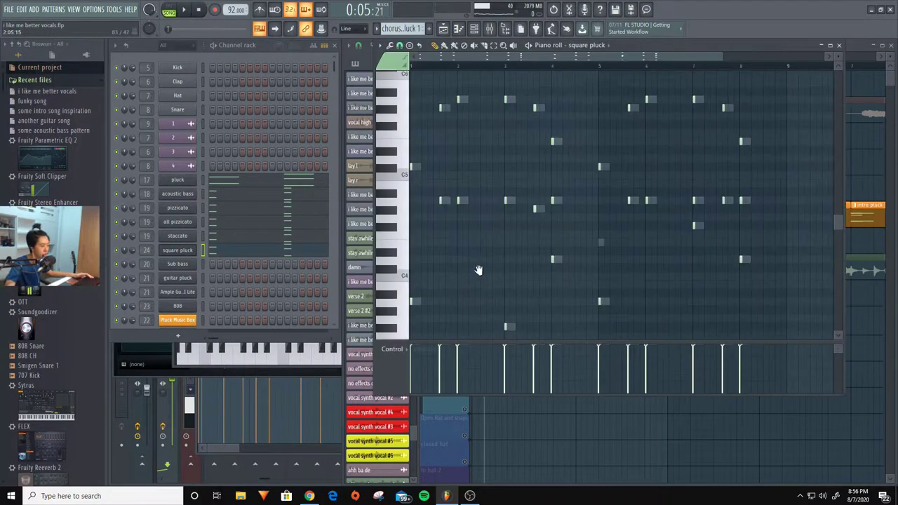
key(F5)
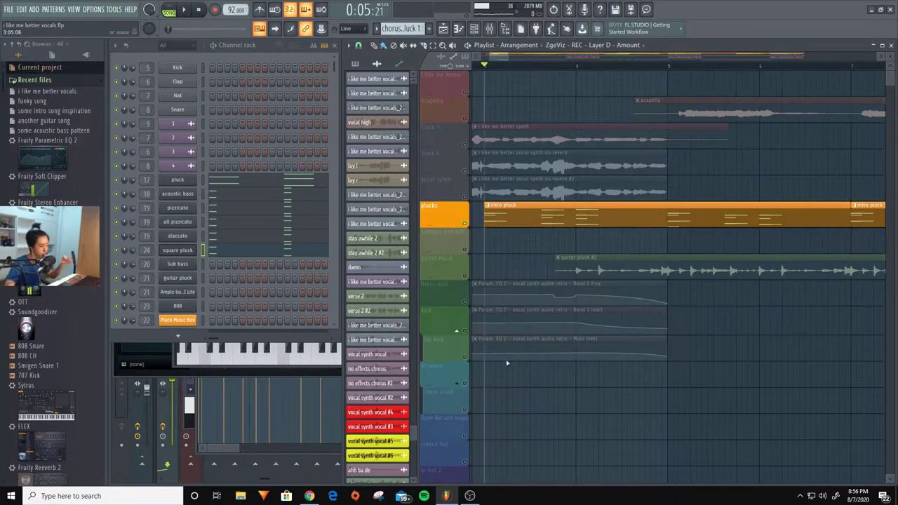
Play the plucks, then unmute the guitar pluck track.
key(space)
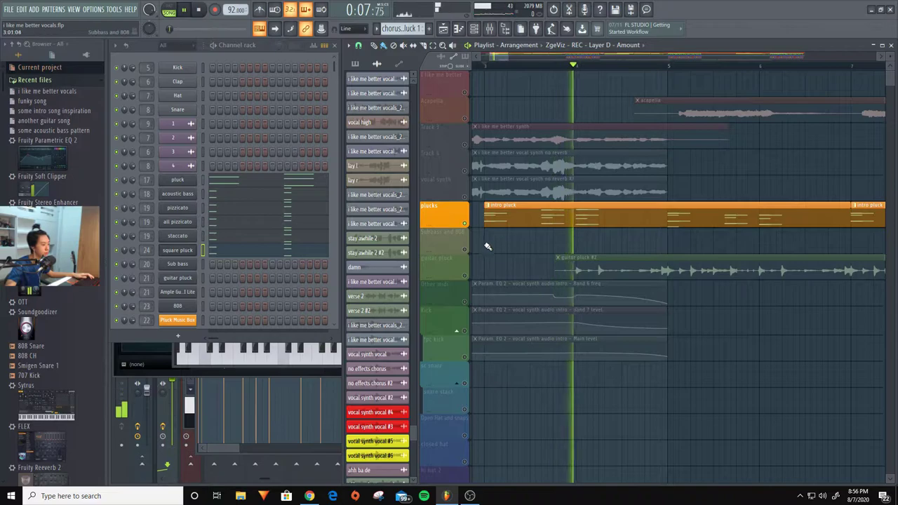
scroll(541, 255, down, 2)
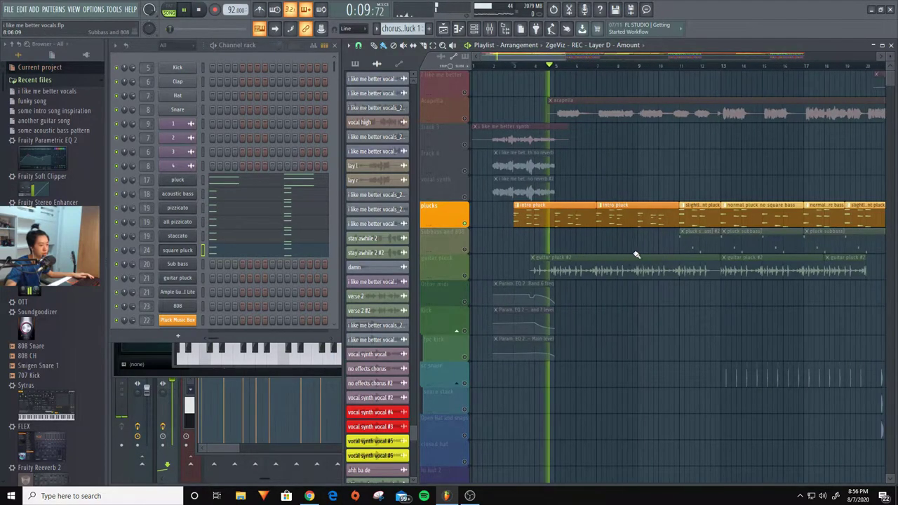
scroll(546, 251, down, 3)
scroll(541, 242, down, 2)
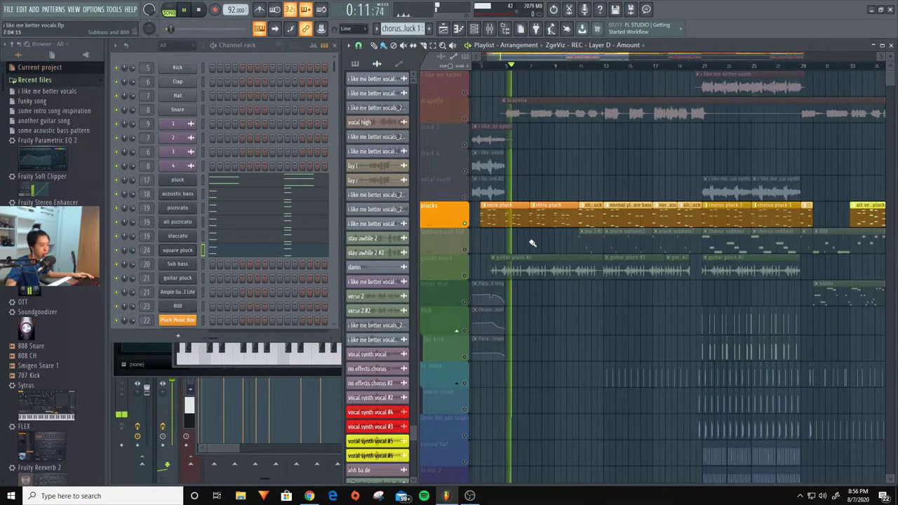
key(space)
click(466, 277)
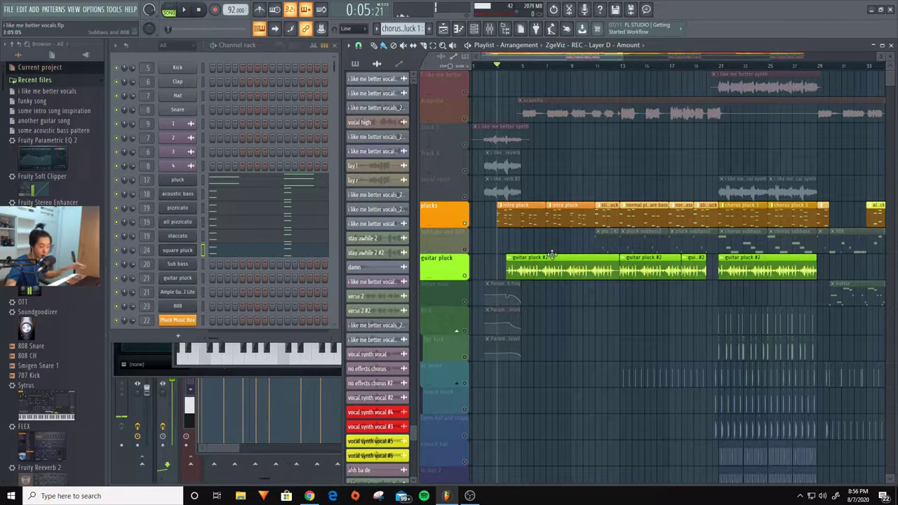
Unmute the Subbass and 808 track and mute the guitar pluck track.
scroll(507, 261, up, 2)
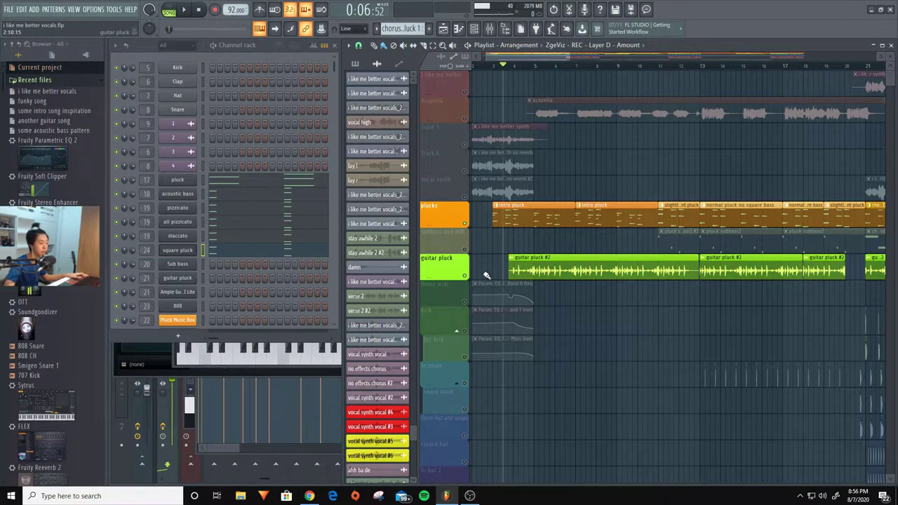
key(space)
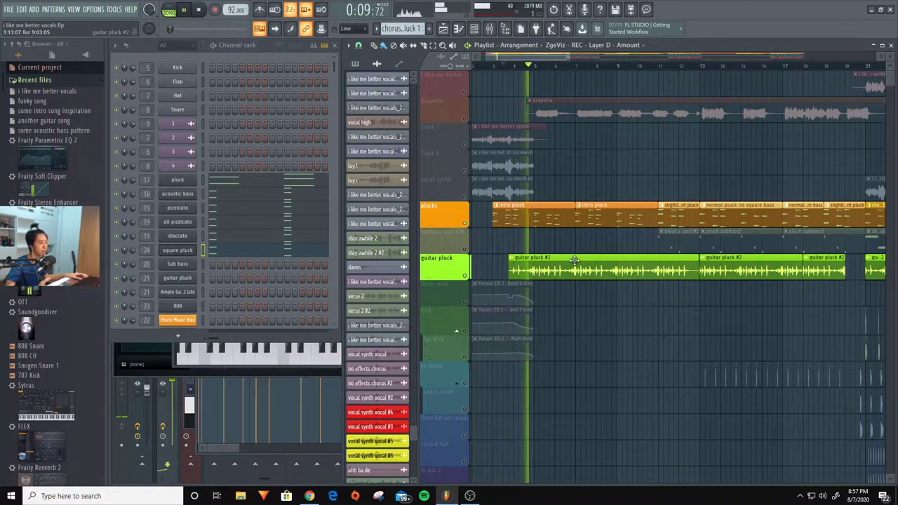
key(space)
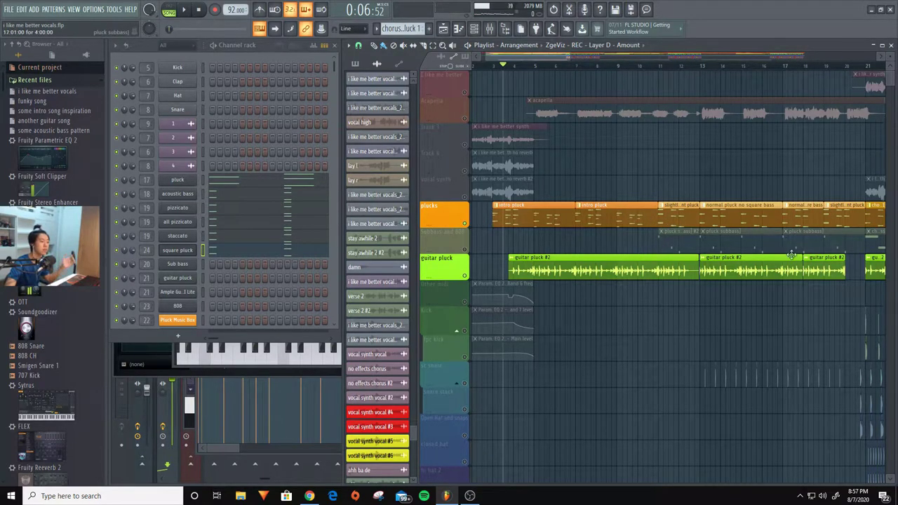
scroll(500, 261, right, 3)
click(465, 249)
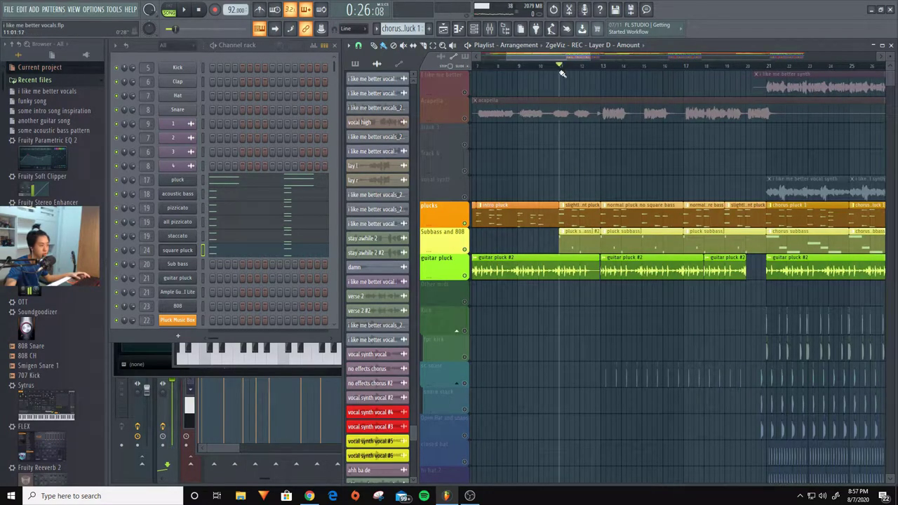
click(464, 276)
Play from bar 10 and unmute the sc snare track.
key(space)
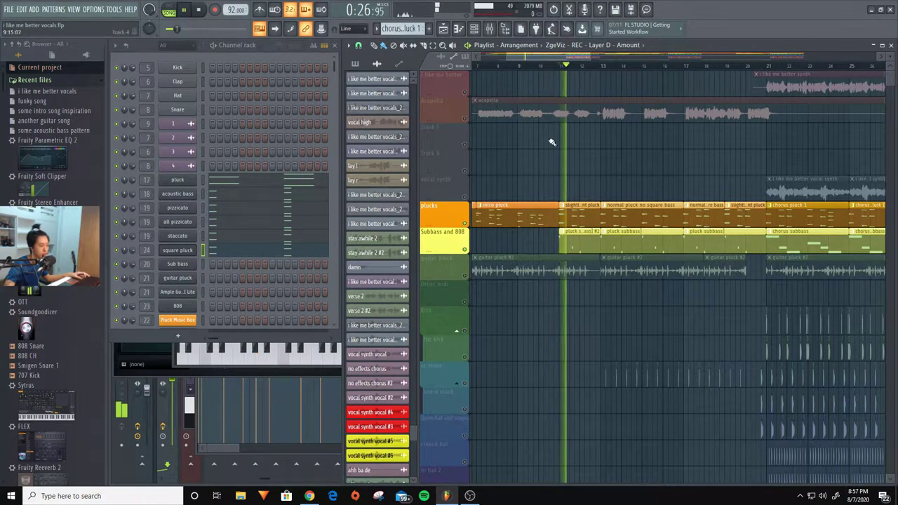
click(523, 65)
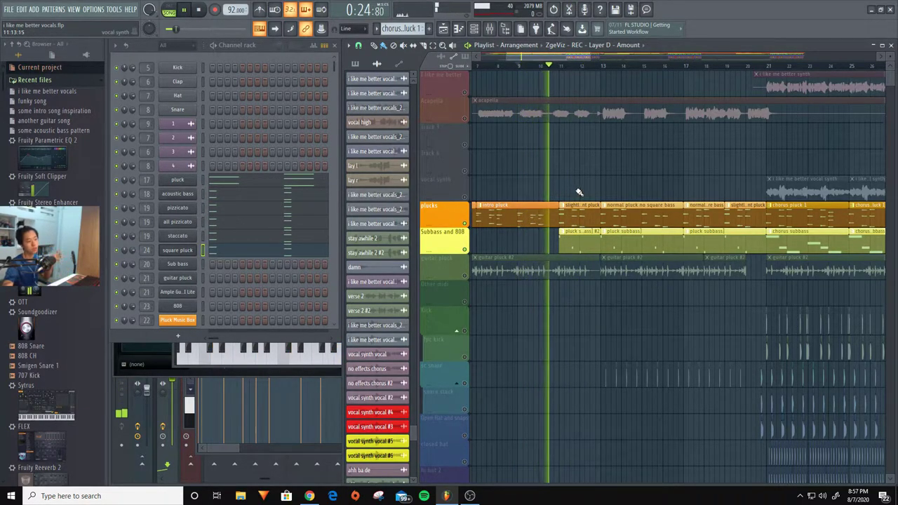
click(464, 382)
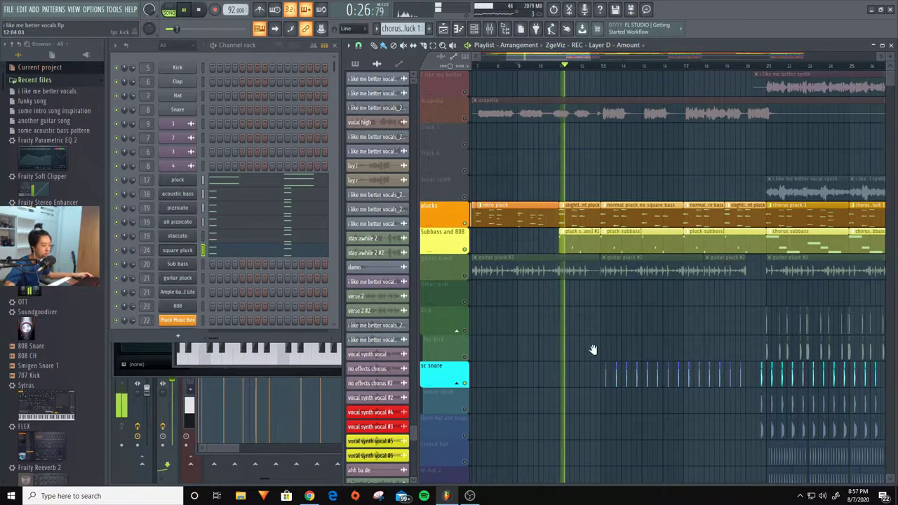
Zoom the playlist into the snare clips and stop playback.
drag(592, 351, 765, 263)
scroll(712, 297, up, 5)
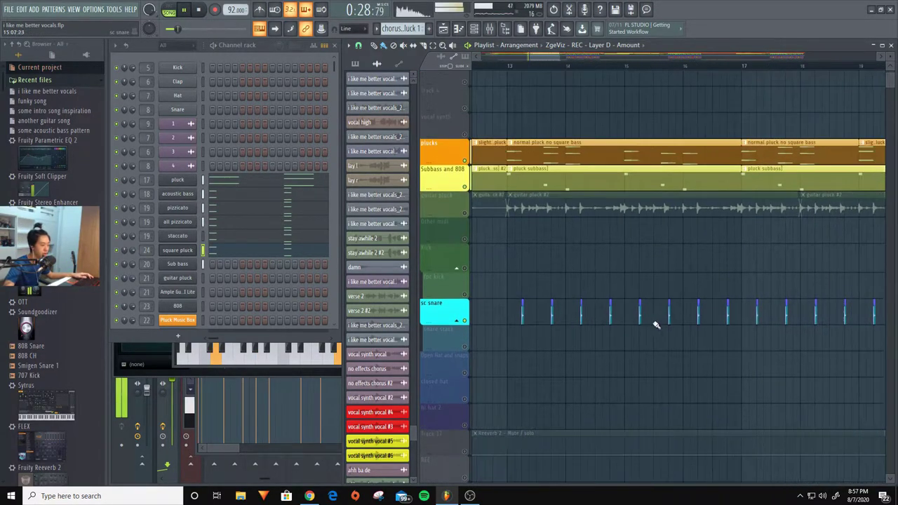
scroll(572, 319, up, 4)
scroll(751, 320, down, 6)
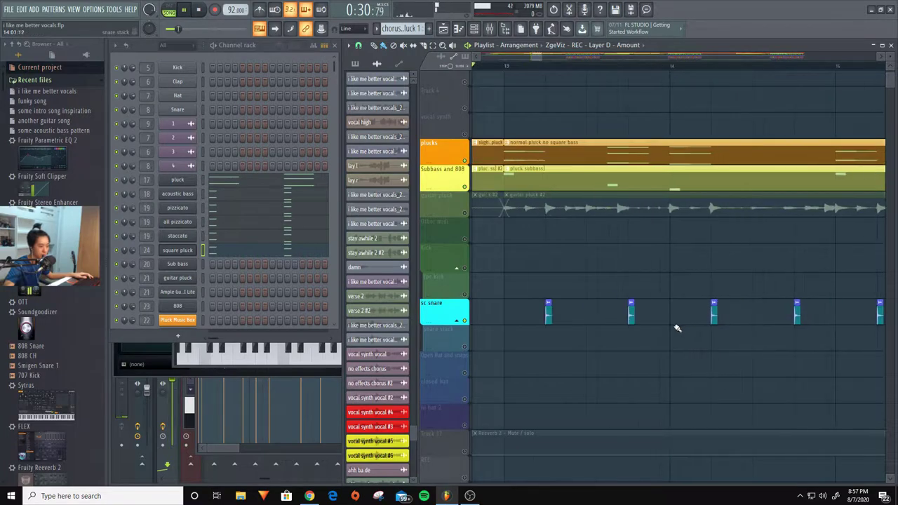
scroll(645, 335, down, 3)
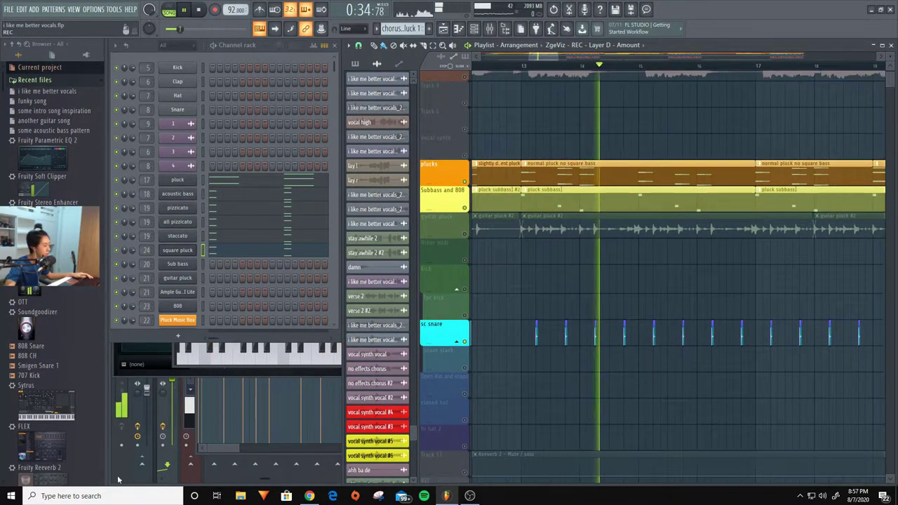
key(space)
Show the snap insert's effect chain in the Mixer and open its Fruity Parametric EQ 2.
key(F9)
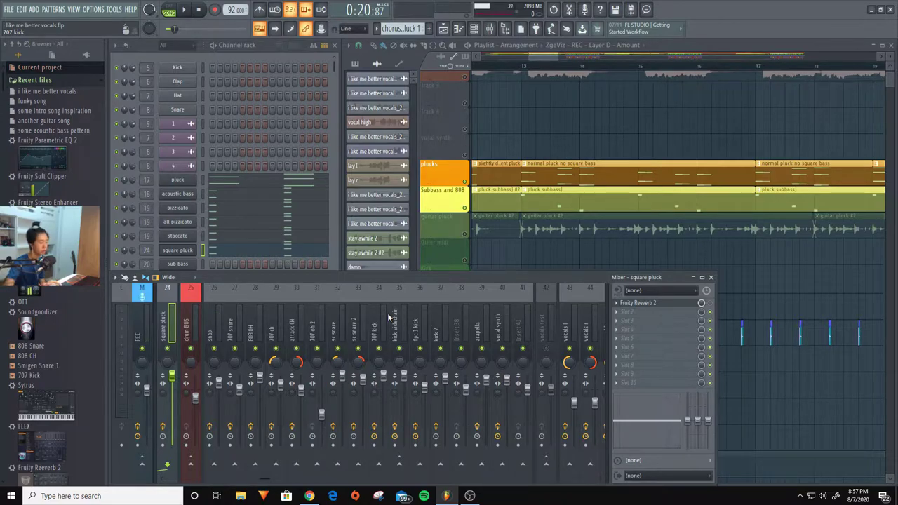
click(692, 260)
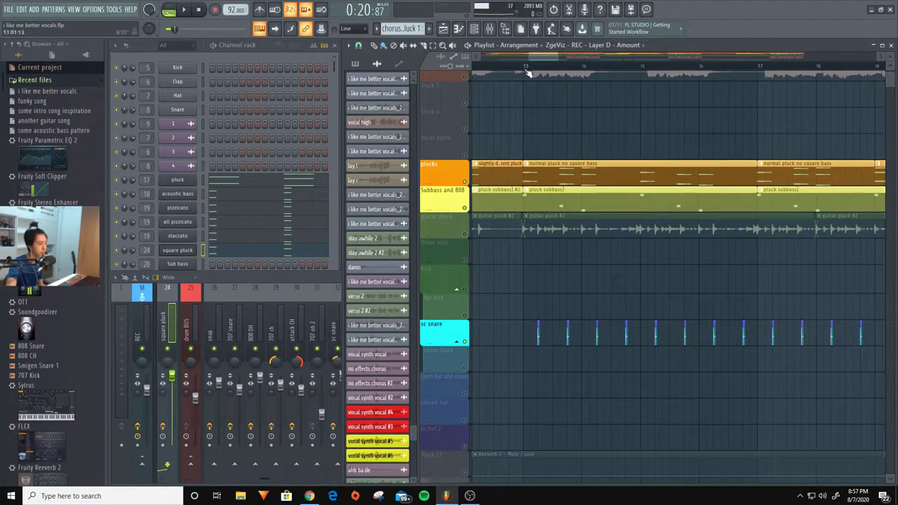
click(273, 295)
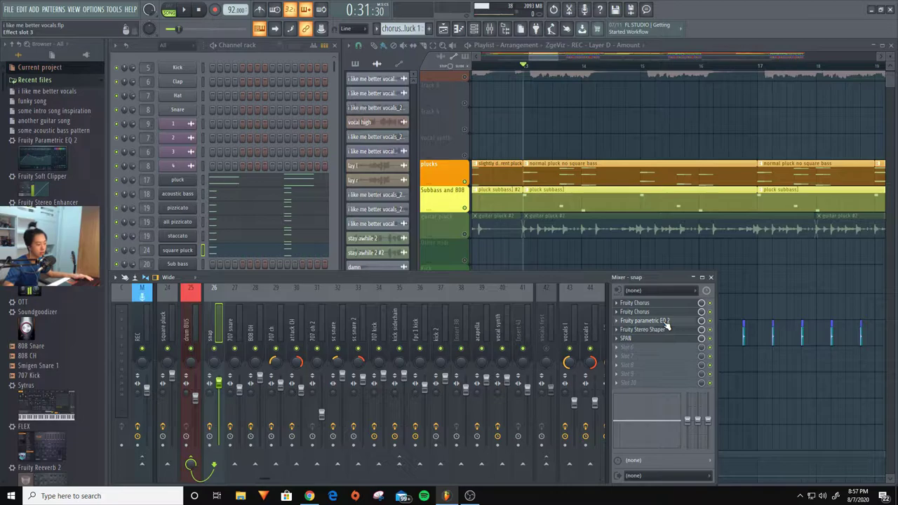
click(667, 322)
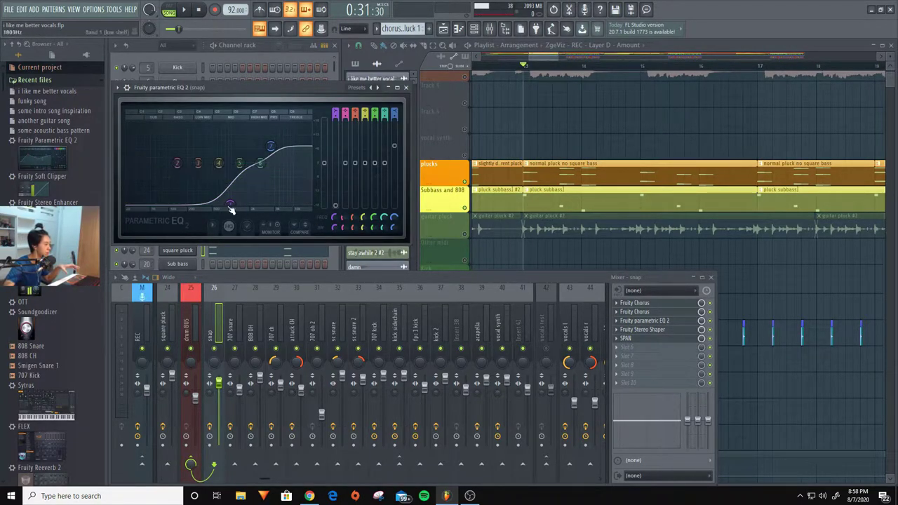
Move snap EQ band 6 from about 2838 Hz to 2956 Hz while the song plays.
key(space)
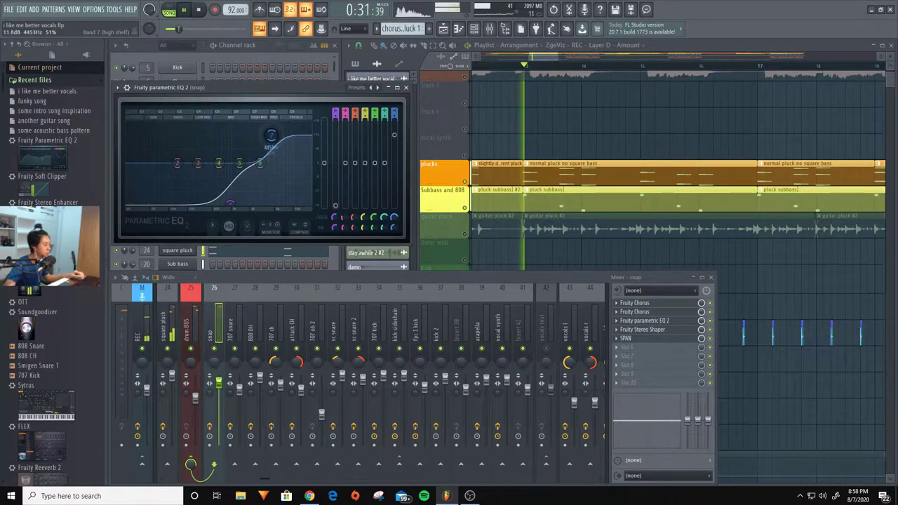
key(space)
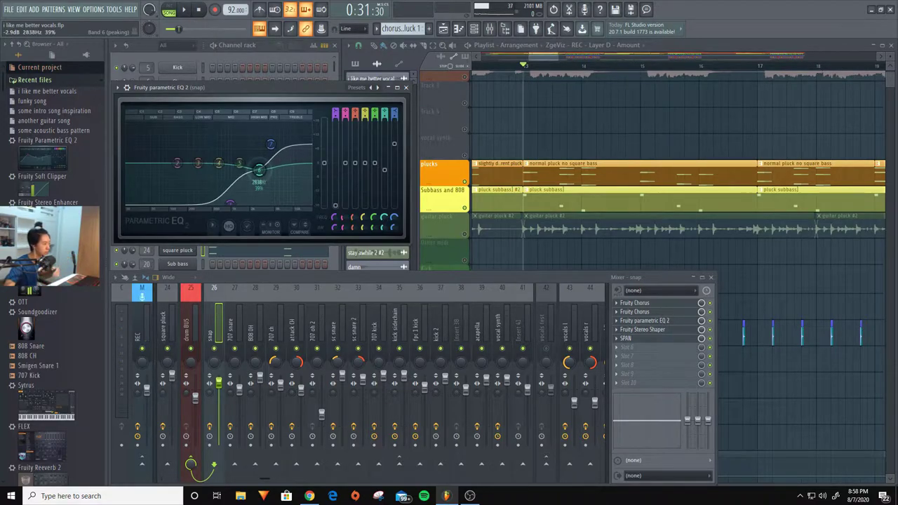
key(space)
drag(259, 170, 260, 168)
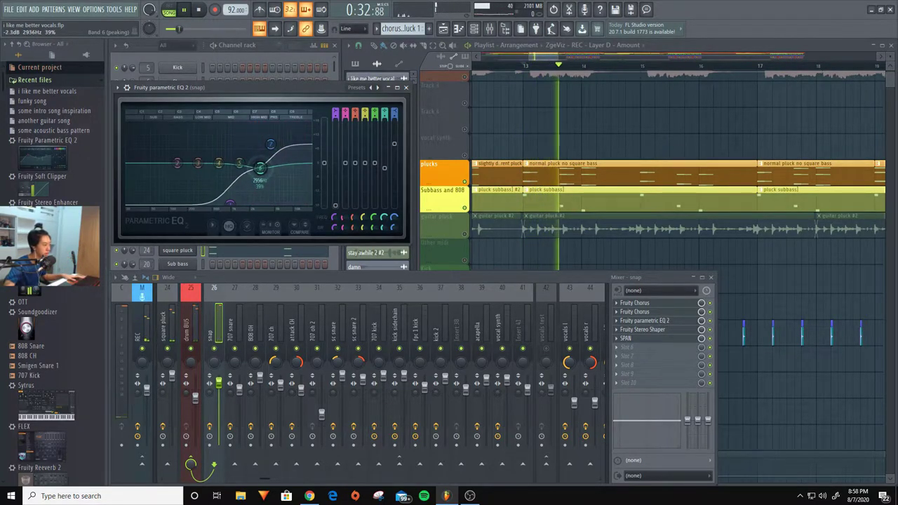
key(space)
Unmute the guitar pluck and Acapella tracks and play the arrangement.
click(614, 221)
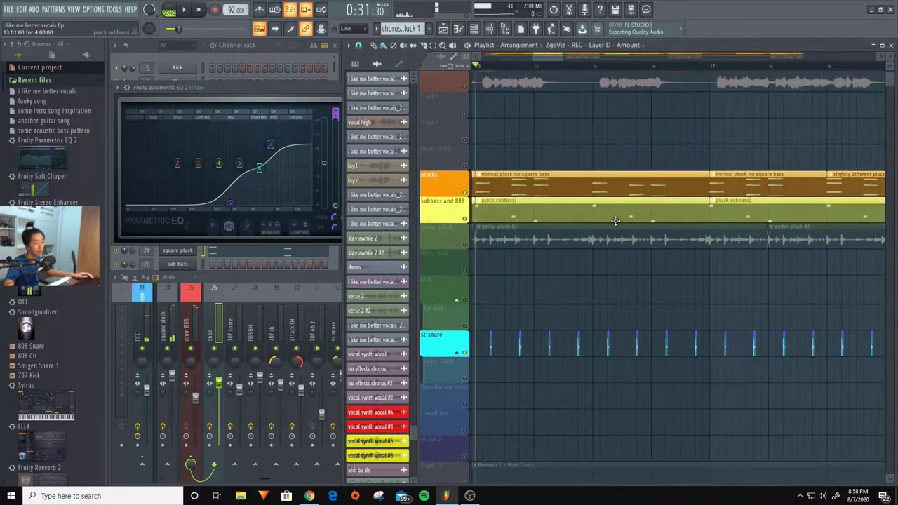
scroll(662, 281, down, 2)
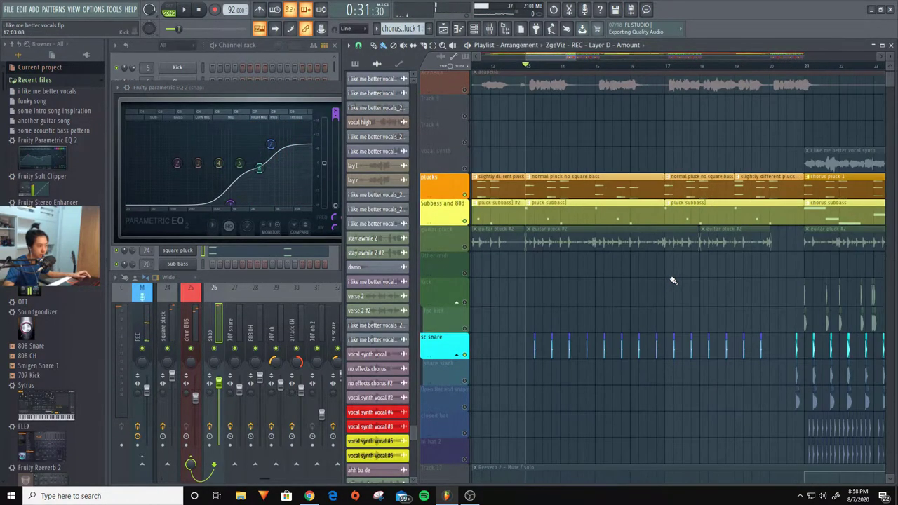
click(466, 248)
scroll(485, 160, up, 1)
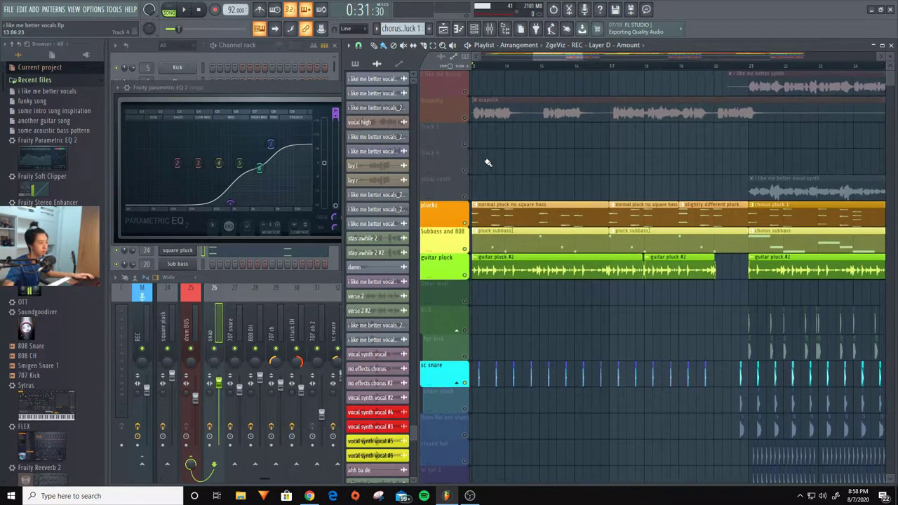
click(465, 118)
key(space)
scroll(602, 195, down, 2)
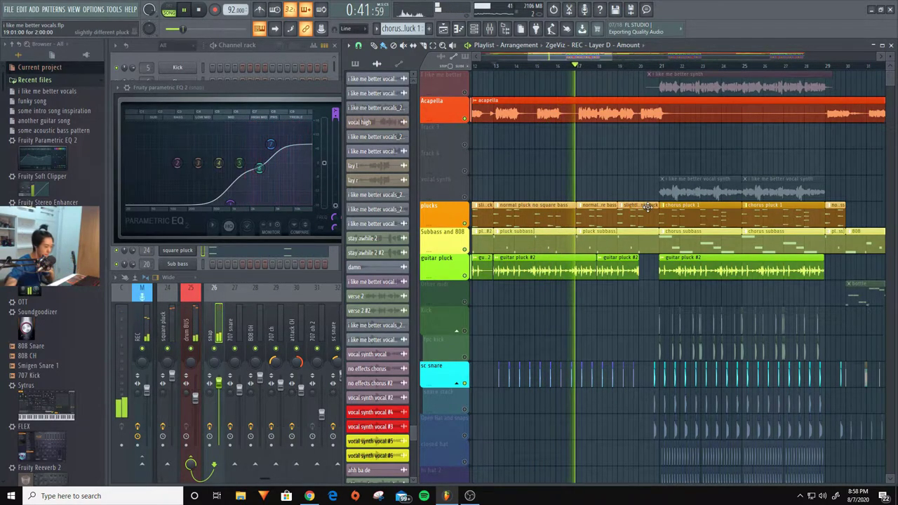
scroll(551, 309, down, 1)
scroll(551, 310, down, 4)
key(space)
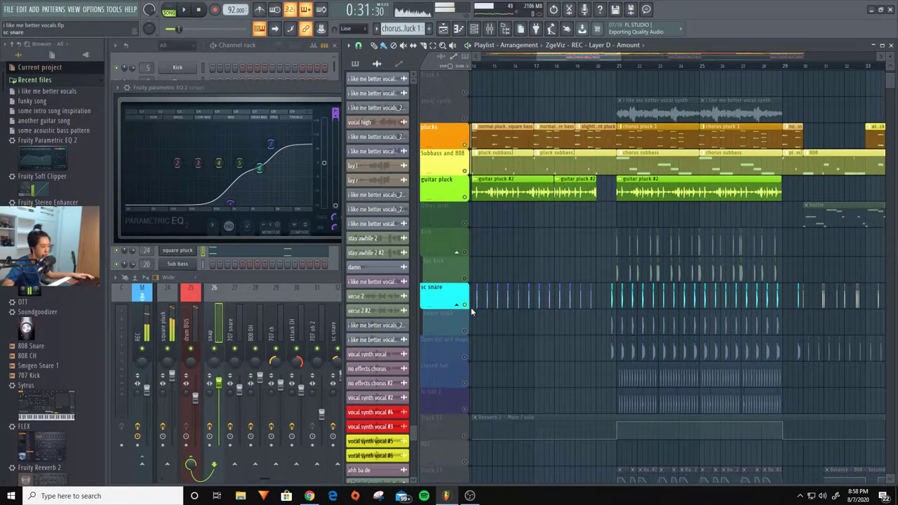
Solo sc snare, then i like me better and vocal synth, playing from bar 21.
right_click(466, 306)
right_click(465, 306)
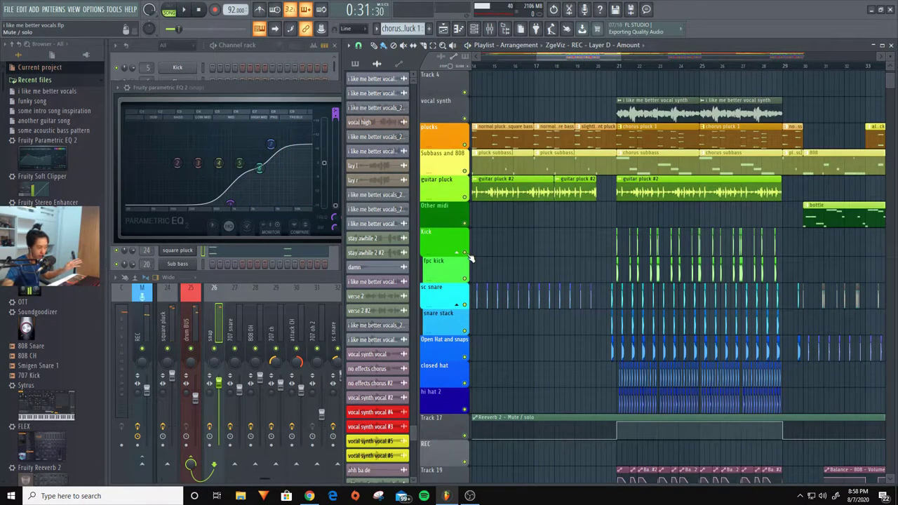
click(621, 69)
scroll(572, 165, up, 5)
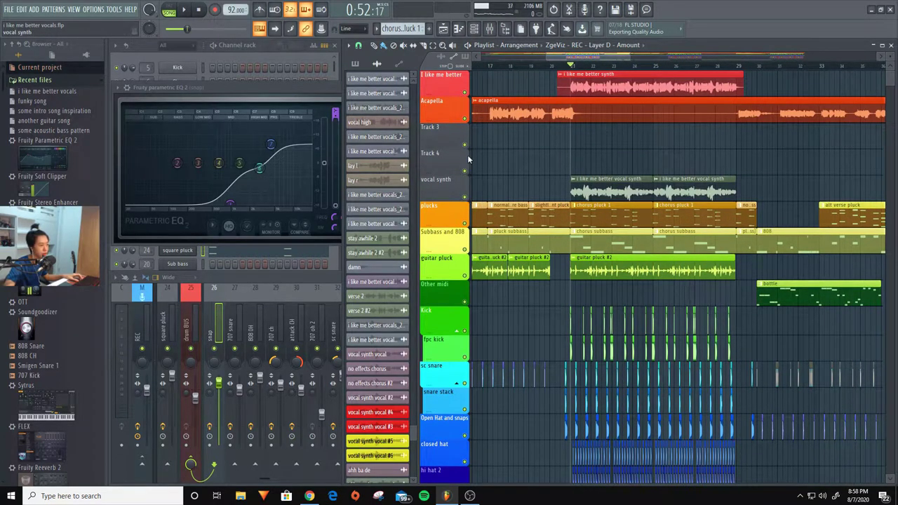
right_click(464, 93)
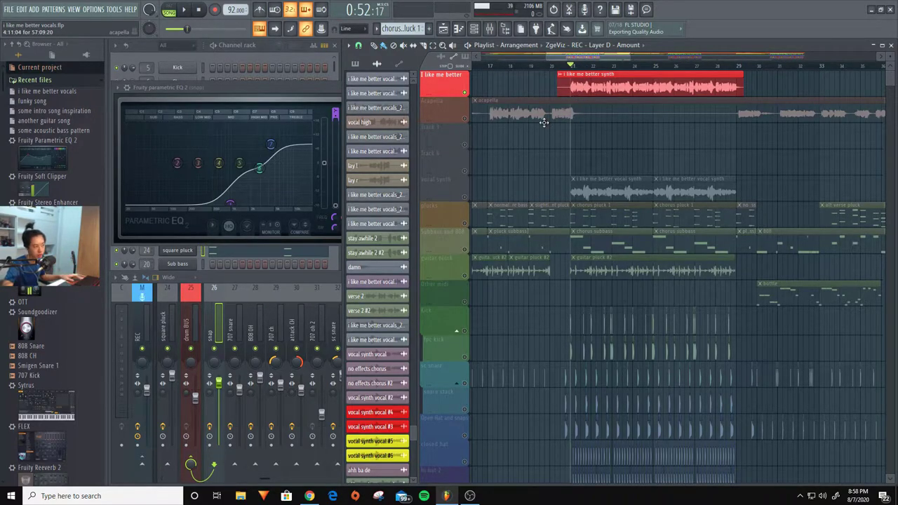
key(space)
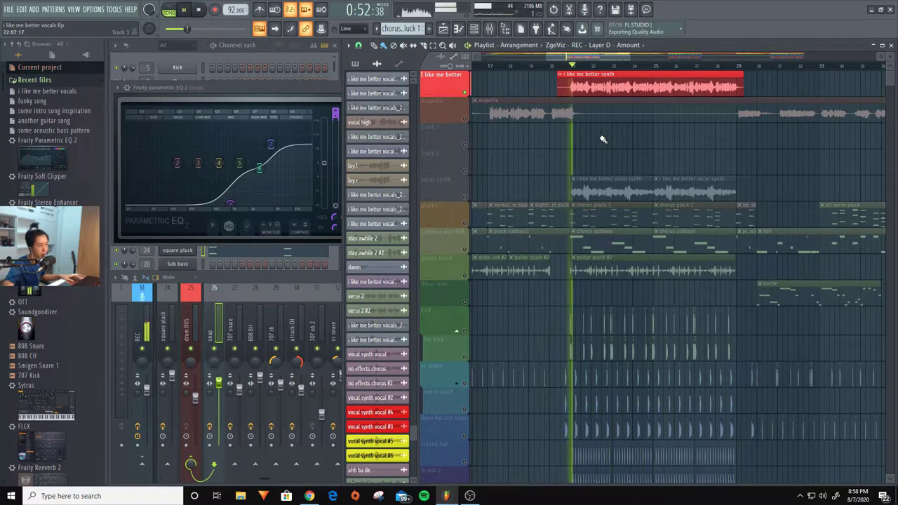
right_click(465, 197)
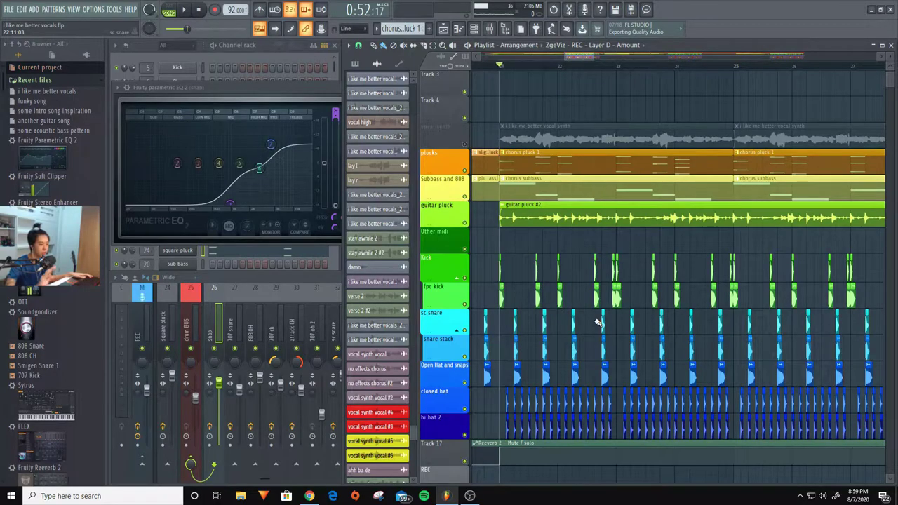
Play the chorus, bring the channel rack forward, and check the lower automation tracks.
key(space)
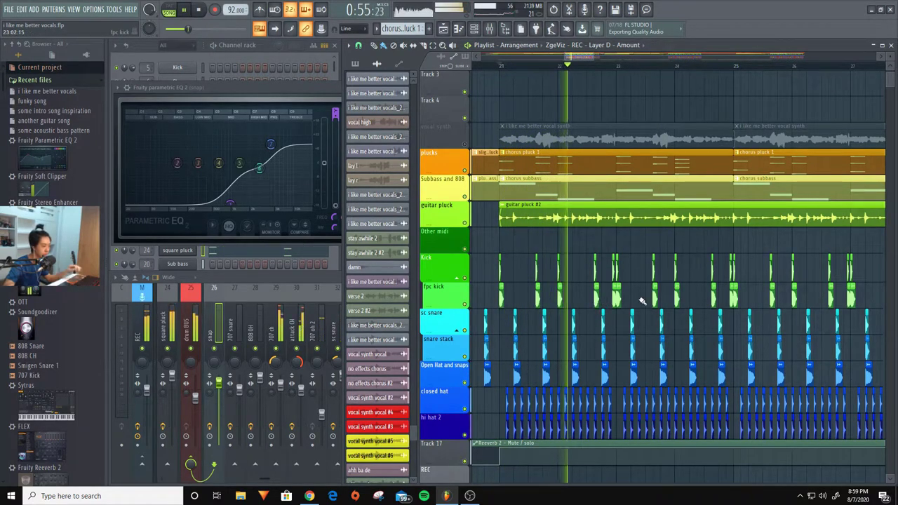
scroll(665, 299, down, 5)
scroll(614, 239, down, 3)
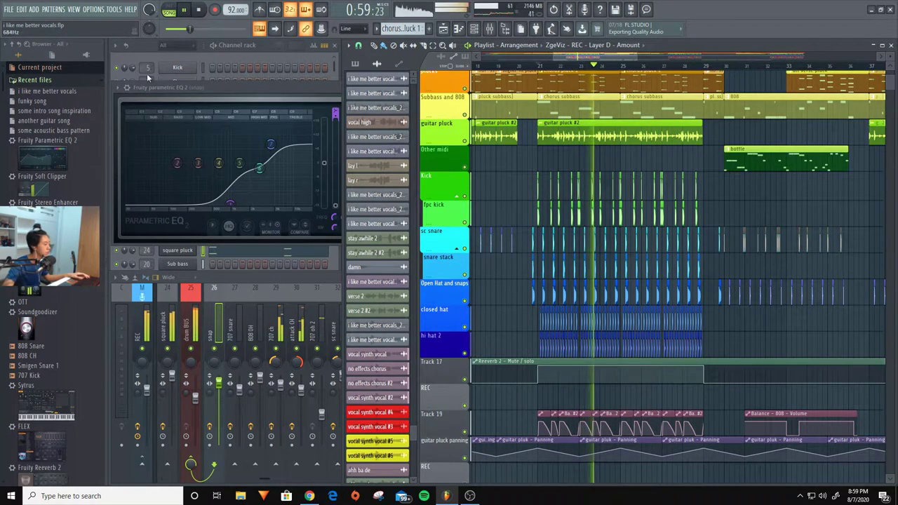
click(152, 47)
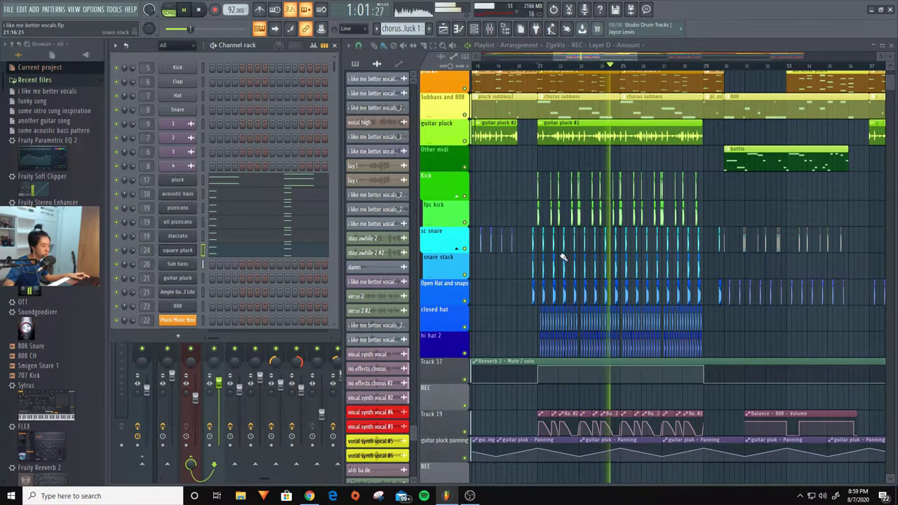
scroll(620, 115, down, 5)
scroll(620, 114, down, 12)
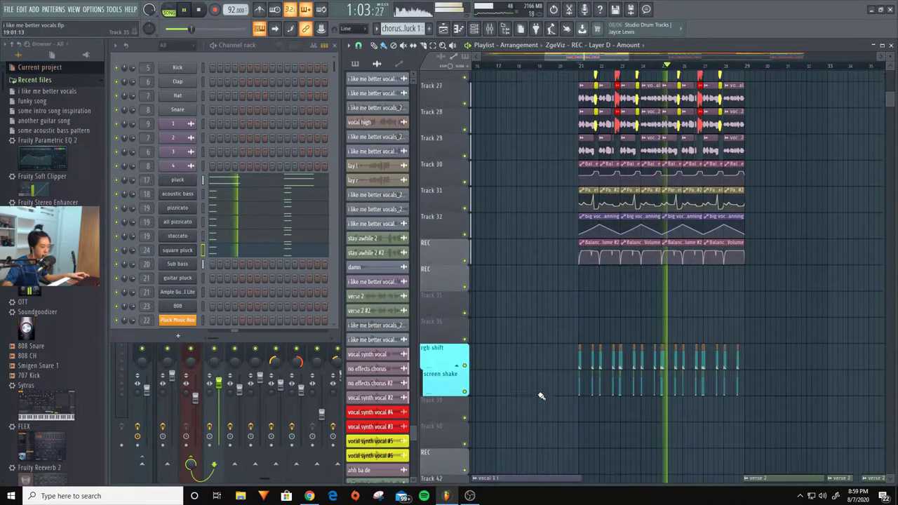
scroll(538, 397, down, 8)
scroll(538, 397, up, 20)
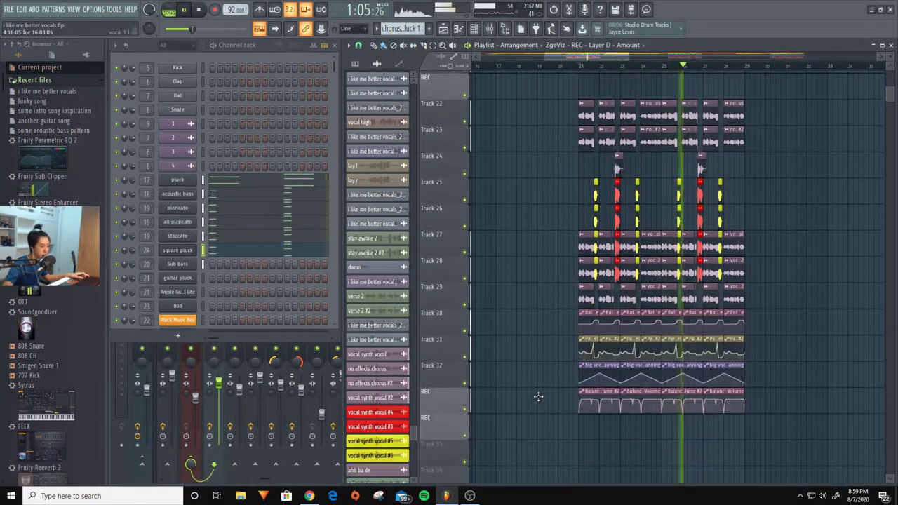
scroll(538, 396, up, 10)
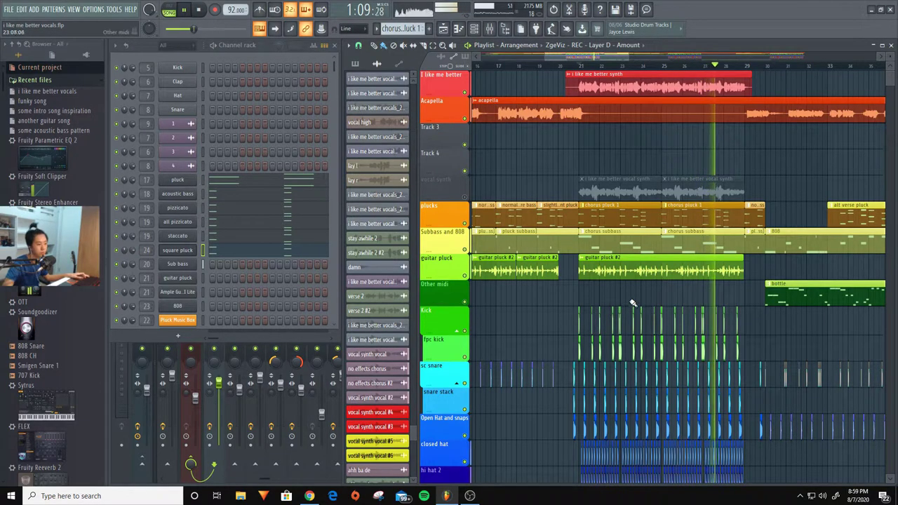
Mute the i like me better synth track and show the pattern list beside the playlist.
click(465, 92)
key(space)
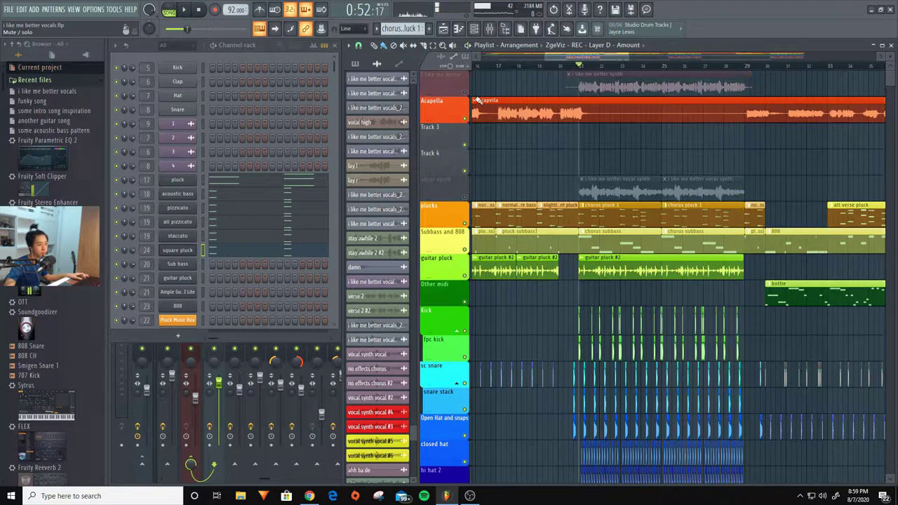
ctrl+scroll(574, 235, up, 3)
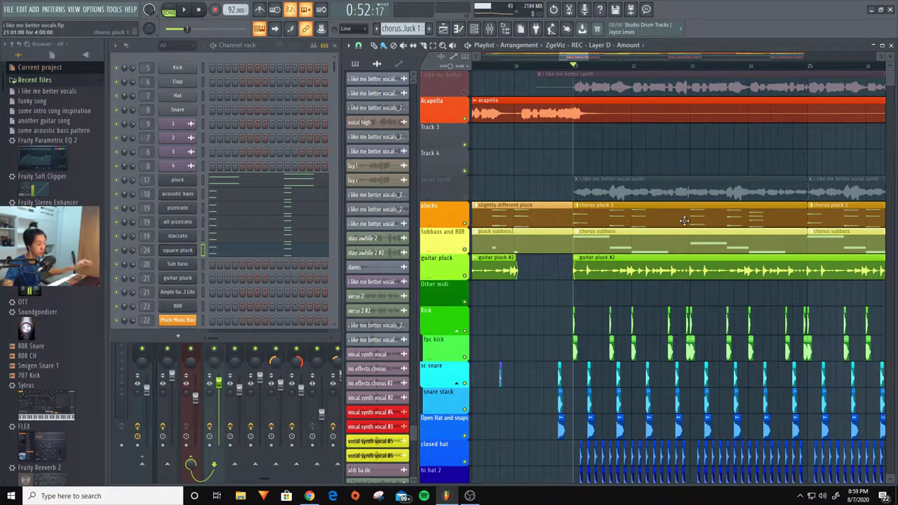
click(651, 212)
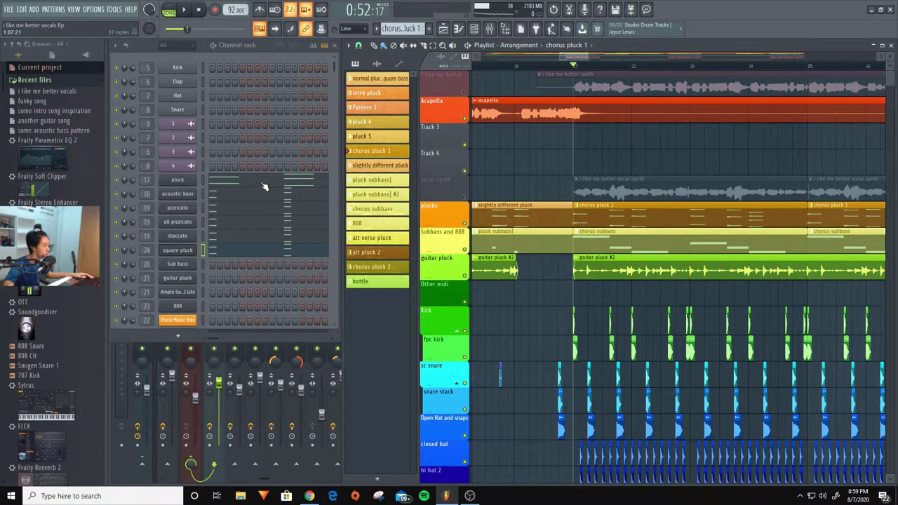
Solo the plucks track and play the chorus pluck alone.
right_click(463, 224)
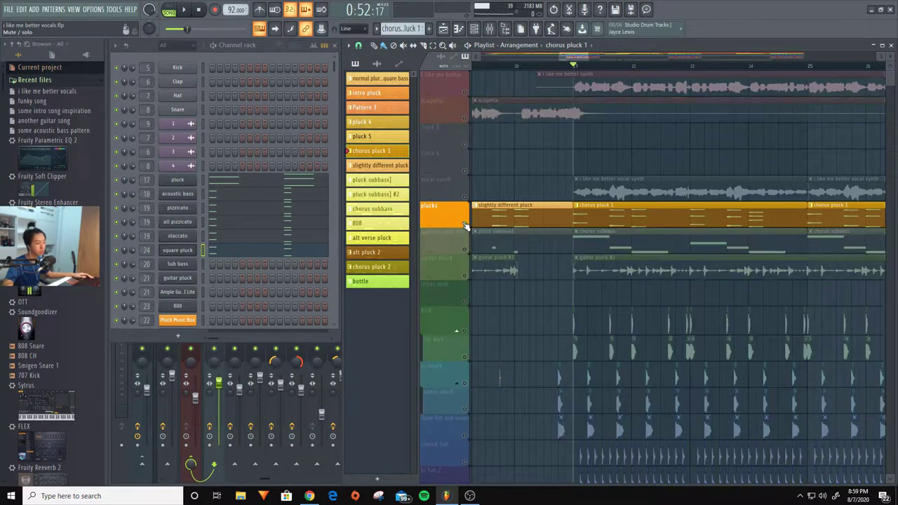
key(space)
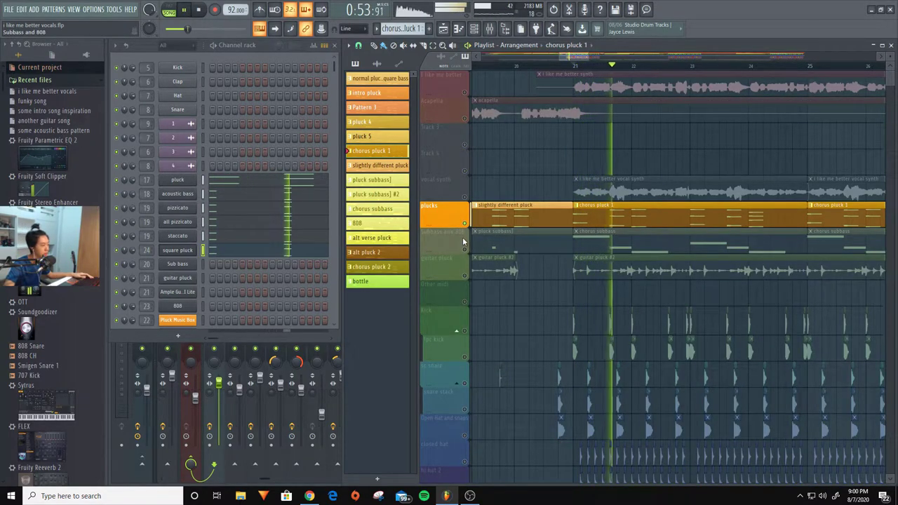
key(space)
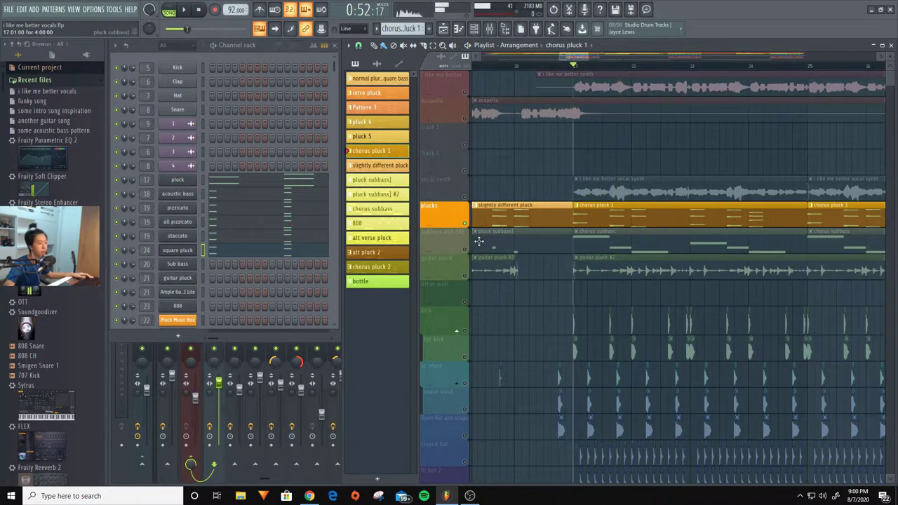
click(175, 237)
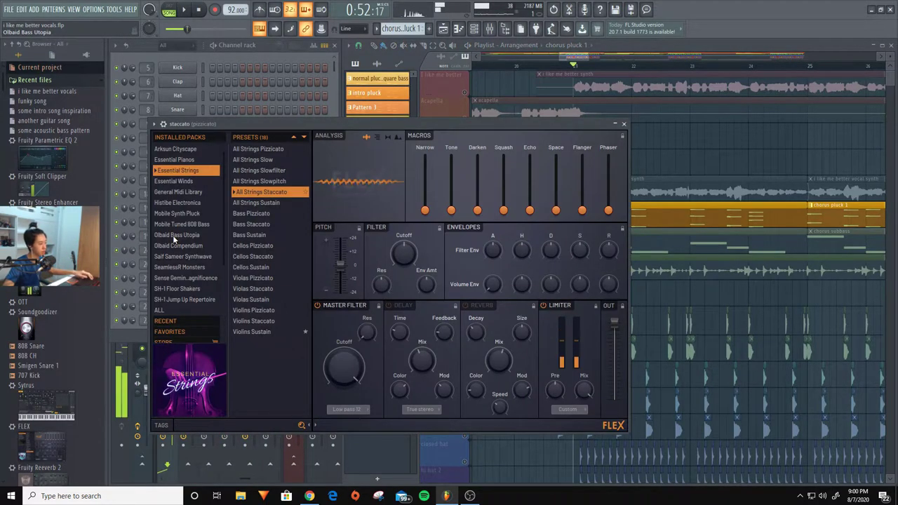
click(633, 277)
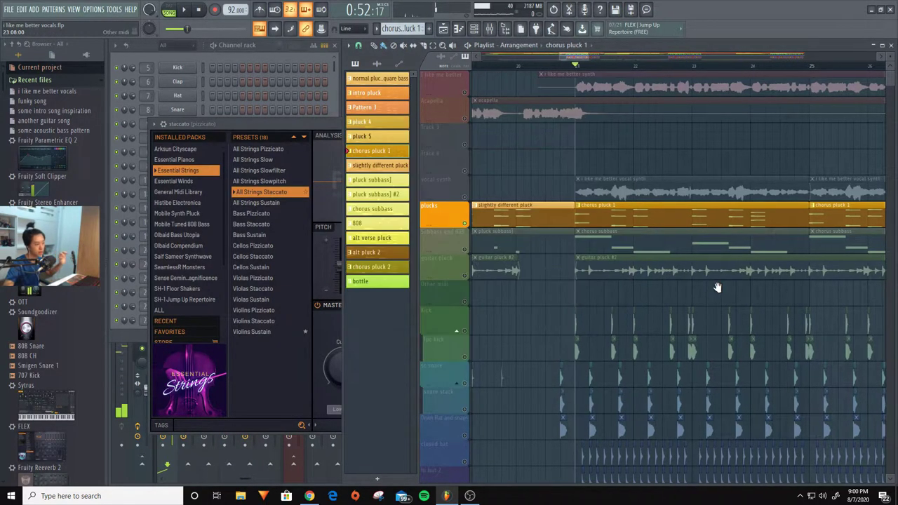
click(139, 50)
key(space)
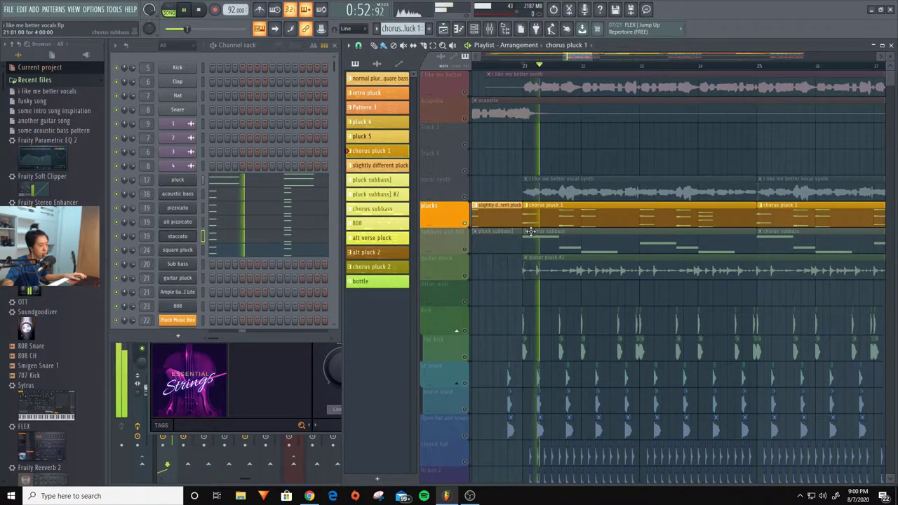
key(space)
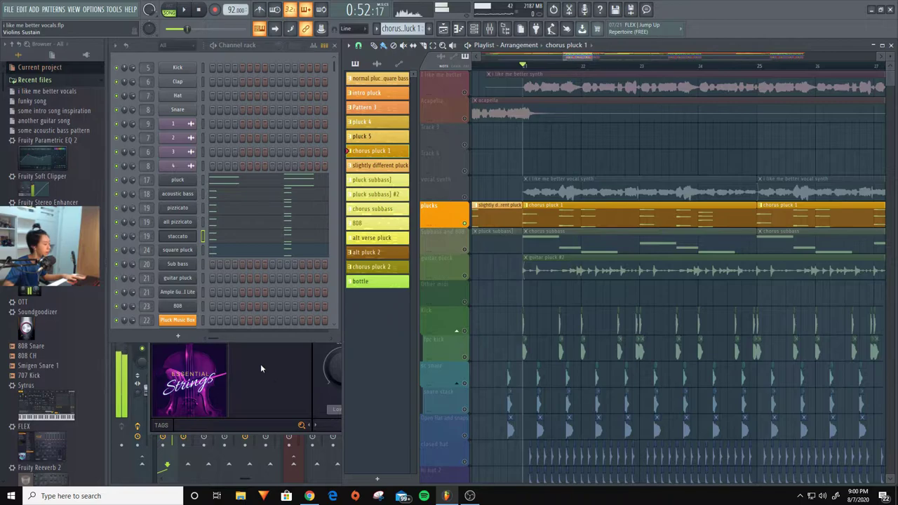
drag(532, 414, 473, 297)
scroll(627, 294, up, 5)
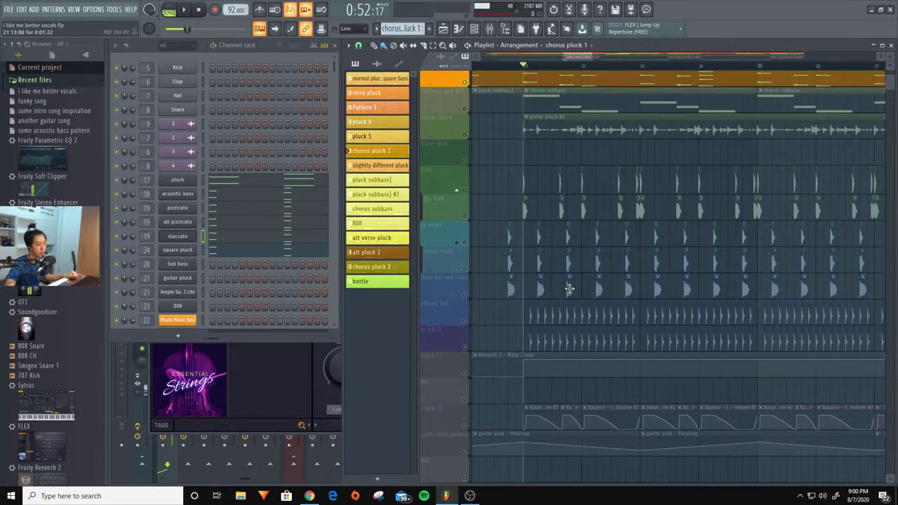
key(space)
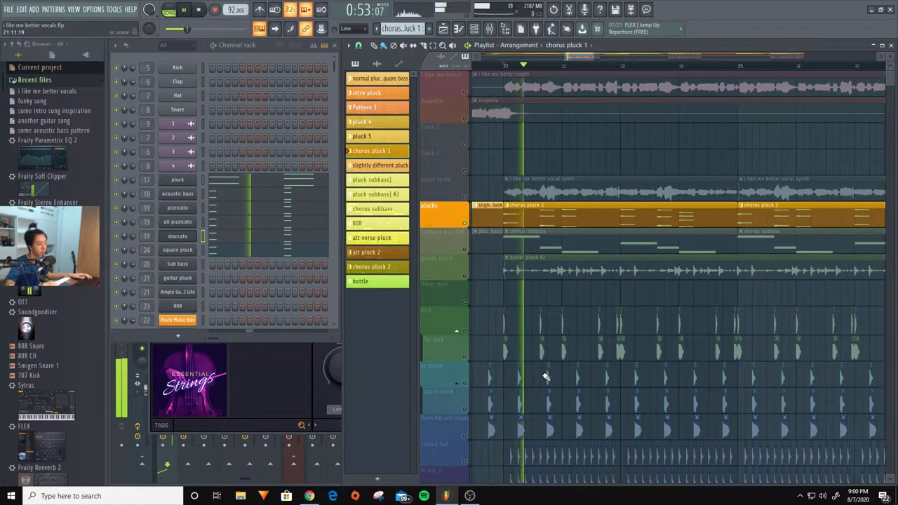
key(space)
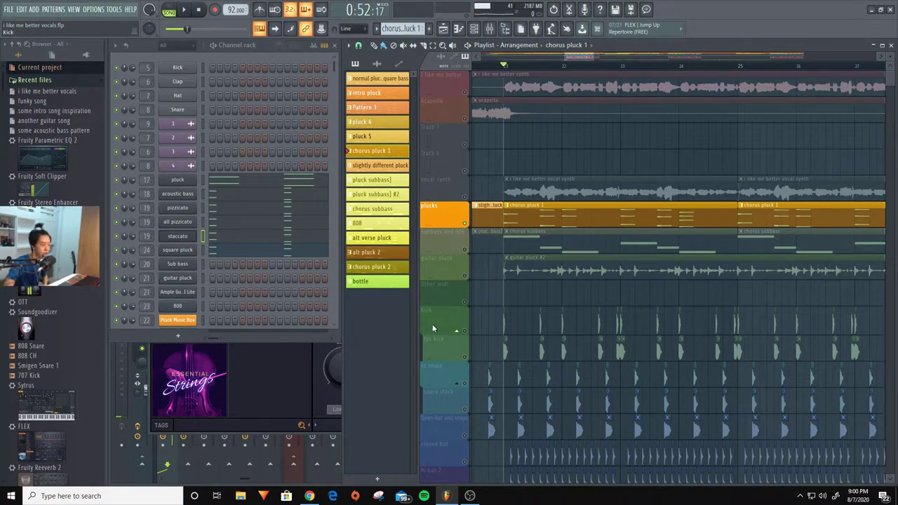
Unmute the Subbass and 808 track and play the chorus with the plucks.
click(465, 249)
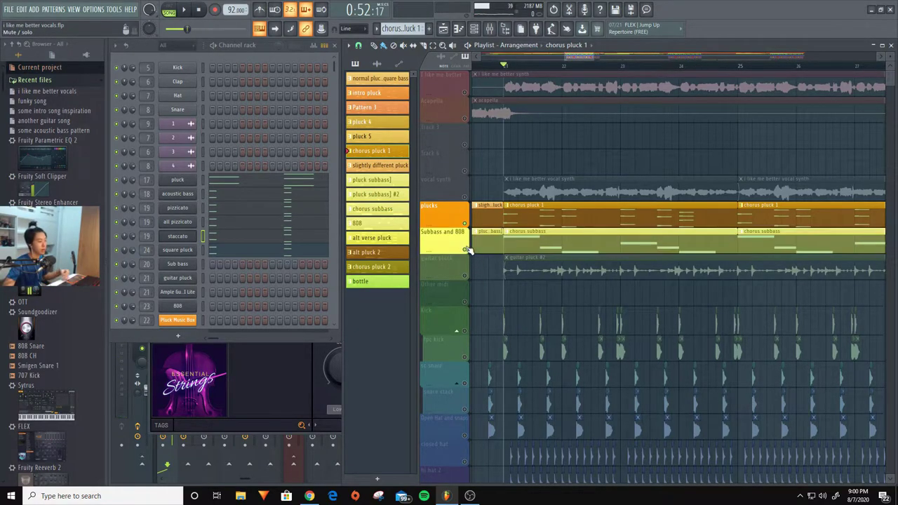
key(space)
scroll(548, 363, down, 1)
key(space)
scroll(547, 363, down, 5)
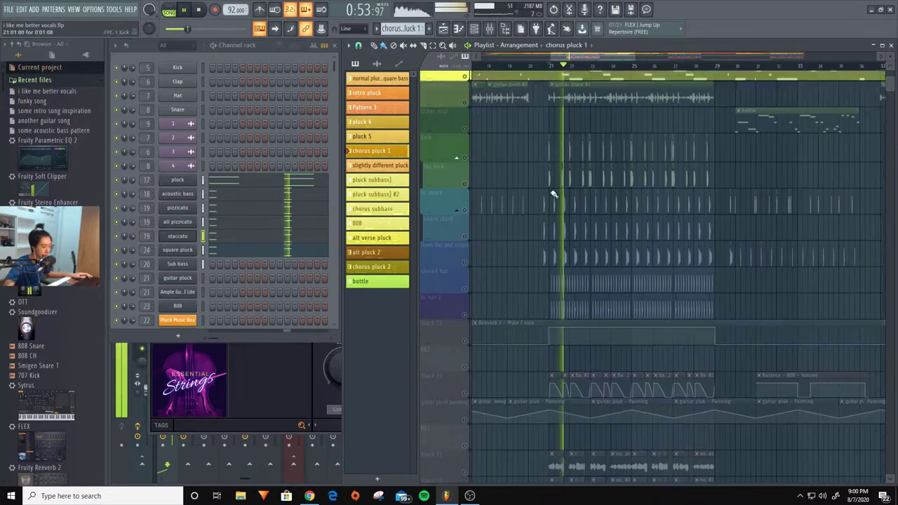
Unmute the Track 19 volume automation and play it back.
click(465, 381)
key(space)
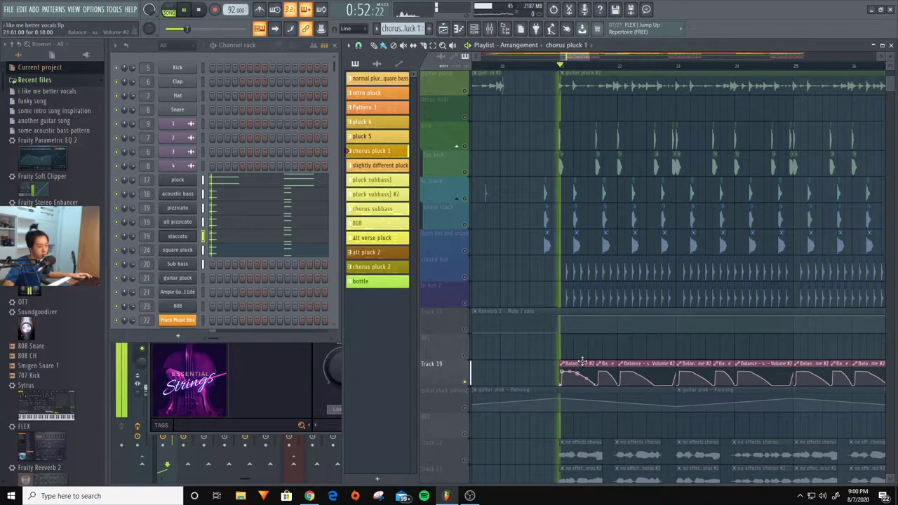
scroll(572, 379, up, 3)
key(space)
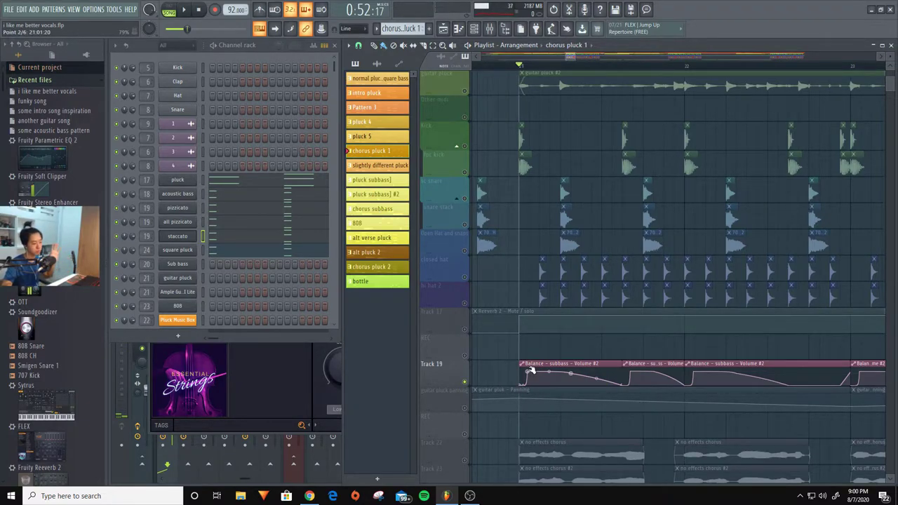
Unmute the Subbass and 808 track again and replay the chorus.
scroll(496, 266, up, 5)
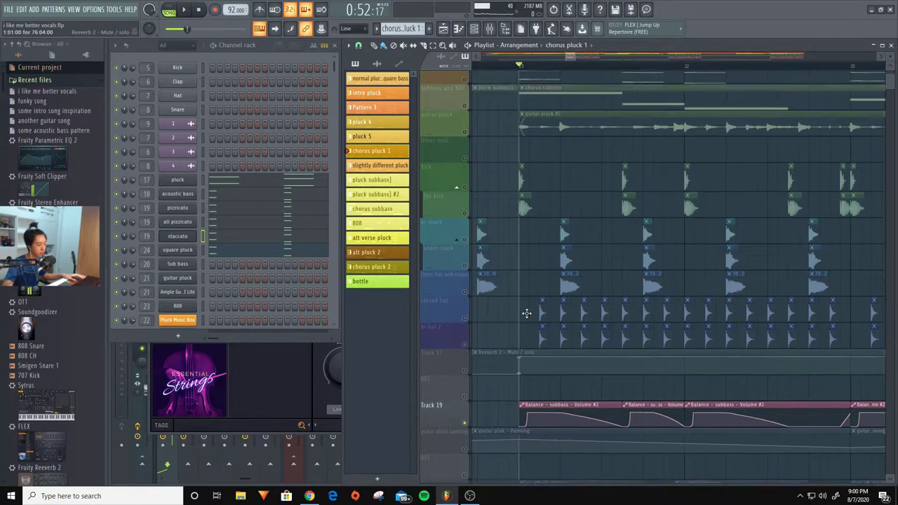
click(465, 248)
key(space)
scroll(597, 302, down, 5)
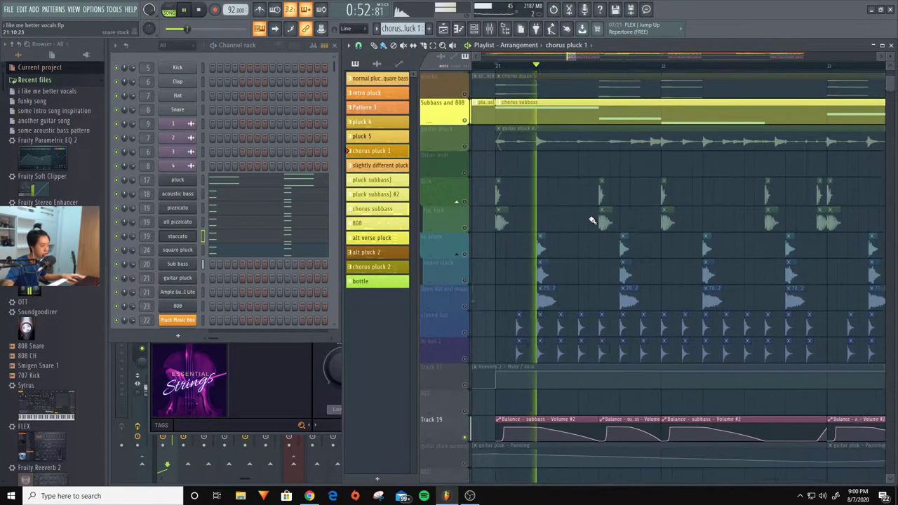
key(space)
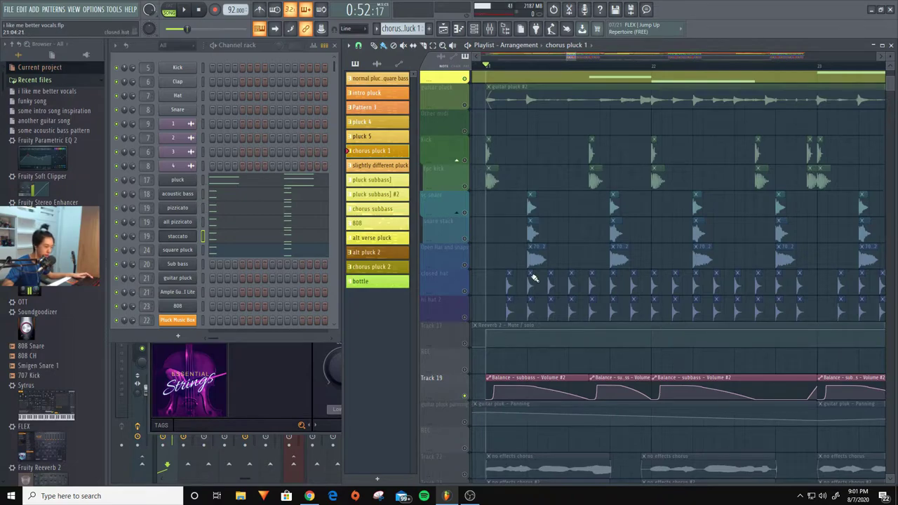
Solo only the Kick and fpc kick playlist tracks, then open the Mixer with F9.
scroll(533, 280, up, 3)
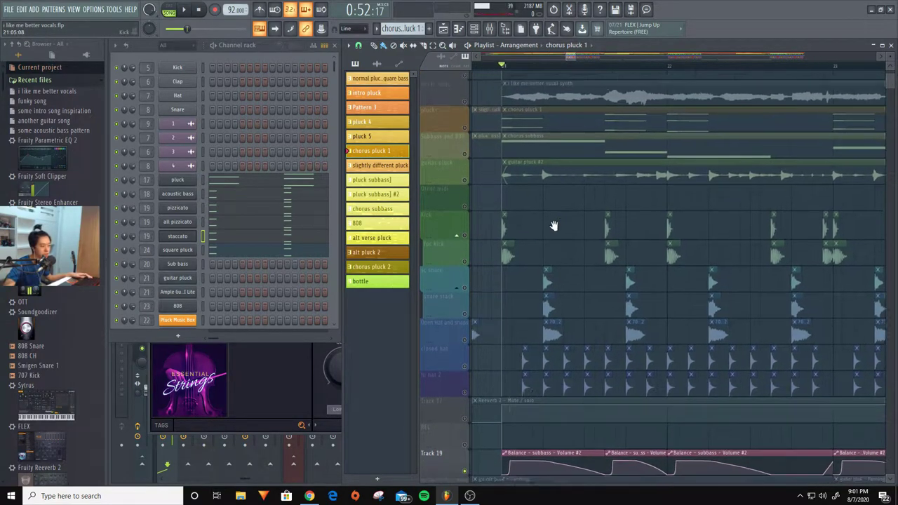
click(463, 241)
drag(462, 263, 483, 372)
scroll(549, 314, up, 5)
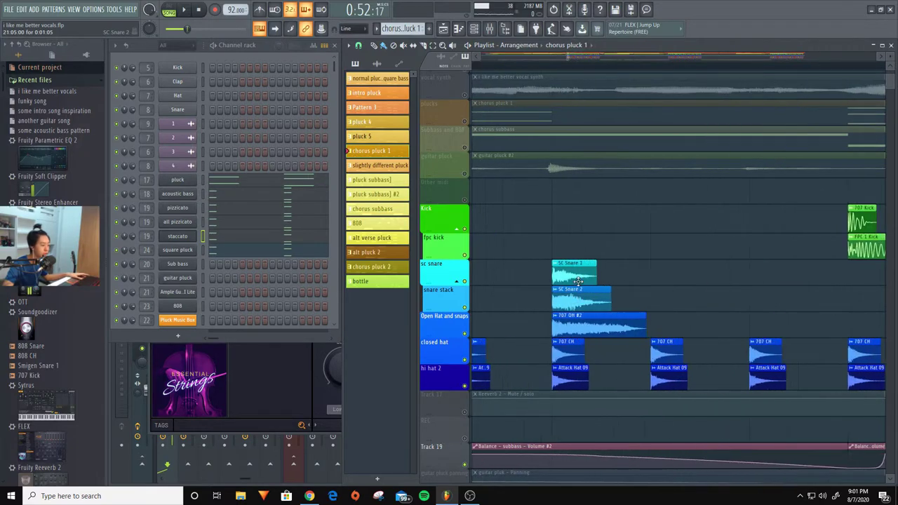
scroll(478, 295, down, 5)
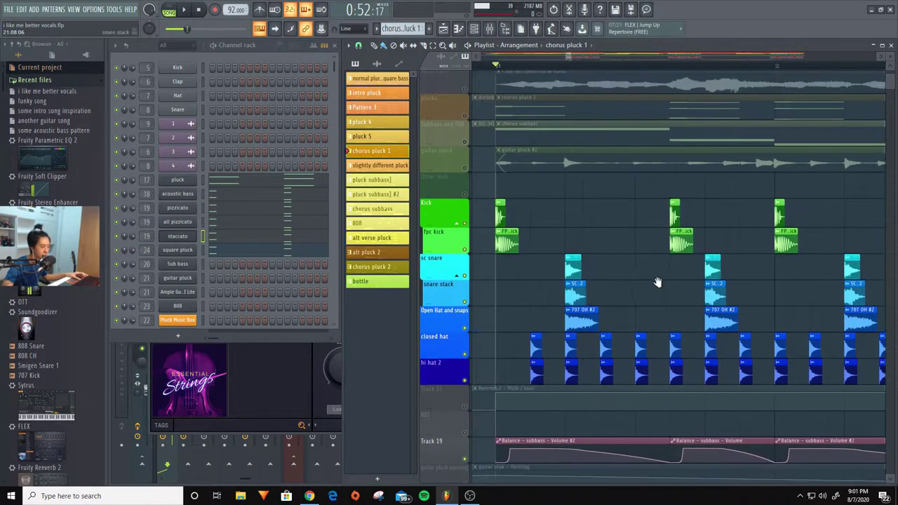
click(467, 223)
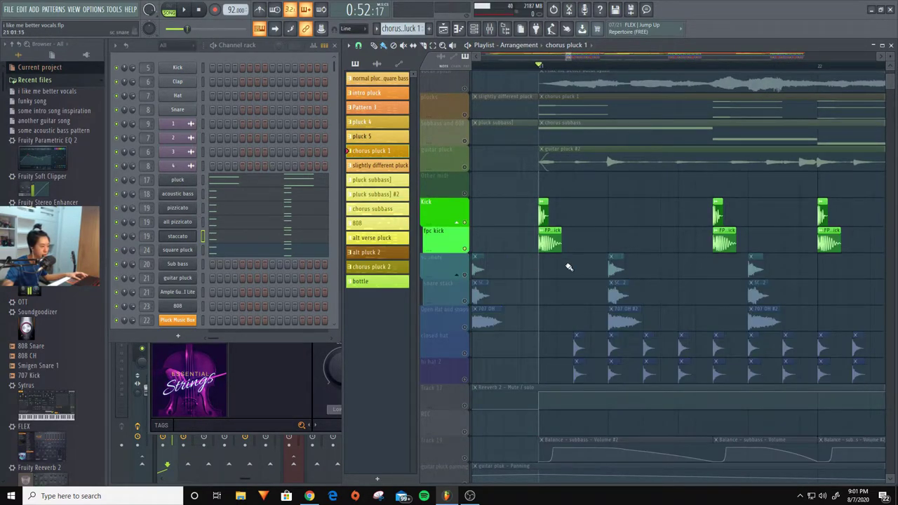
key(F9)
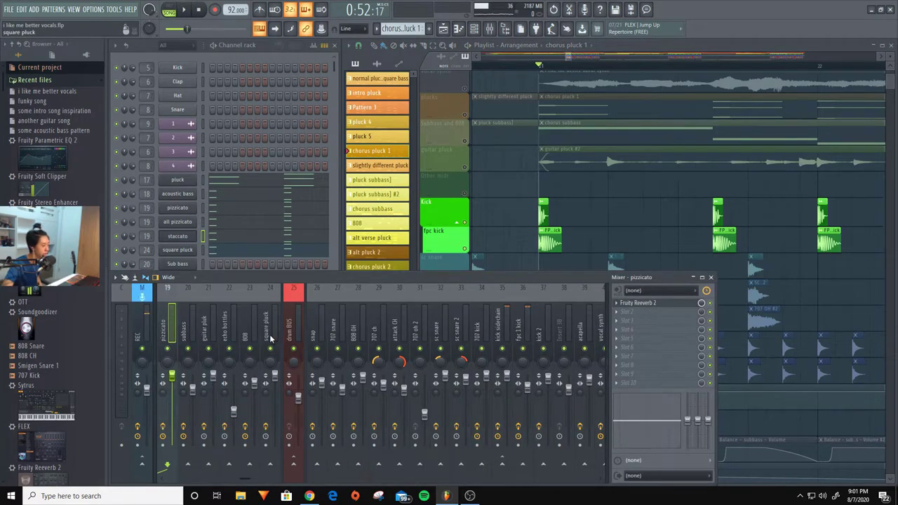
Open the Parametric EQ settings on the 707 kick mixer track.
scroll(270, 339, left, 5)
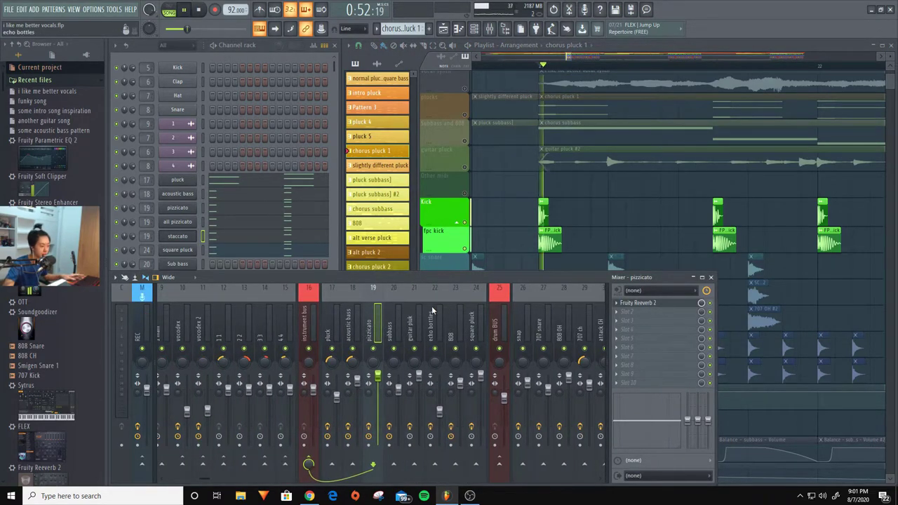
scroll(433, 325, right, 5)
click(484, 327)
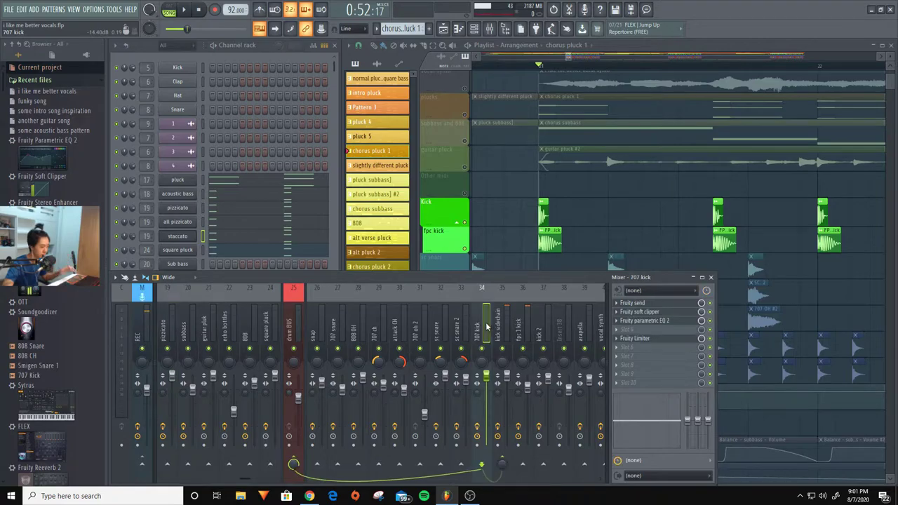
click(660, 321)
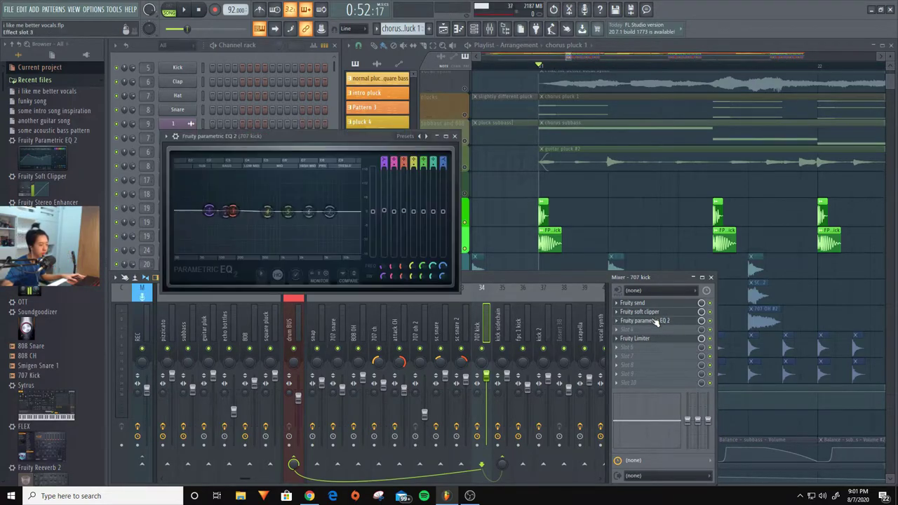
Open the kick sidechain track's WaveShaper, Compressor and Limiter windows.
click(502, 324)
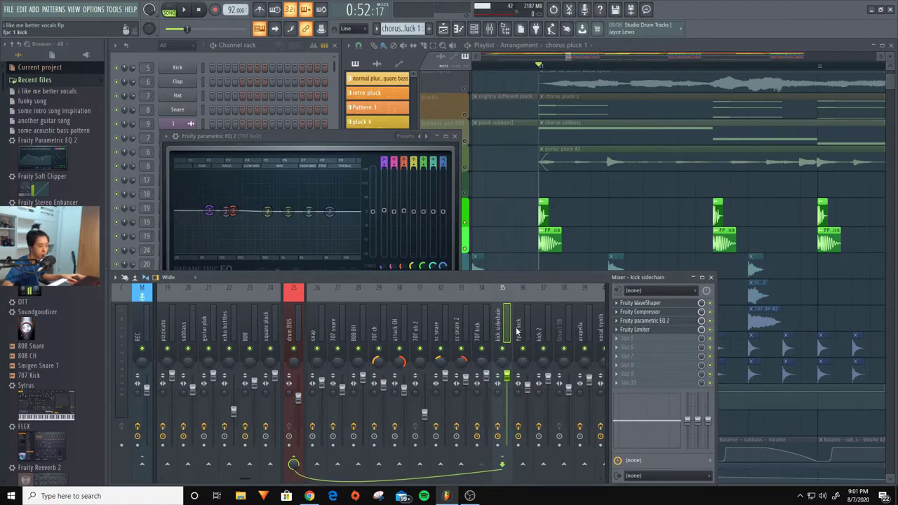
click(660, 303)
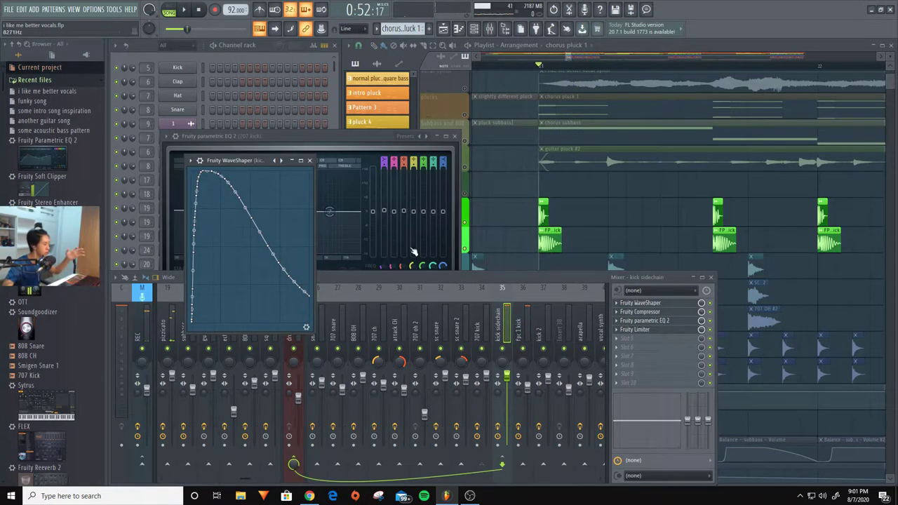
click(506, 321)
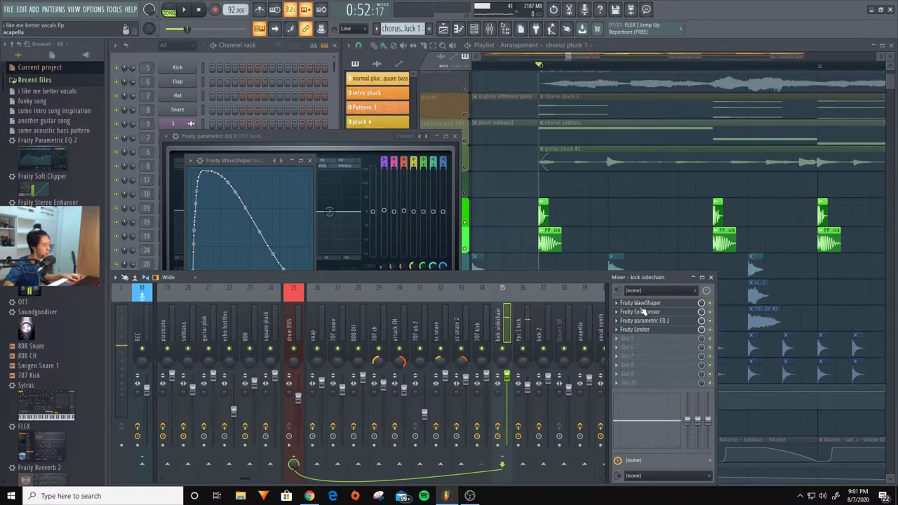
click(654, 314)
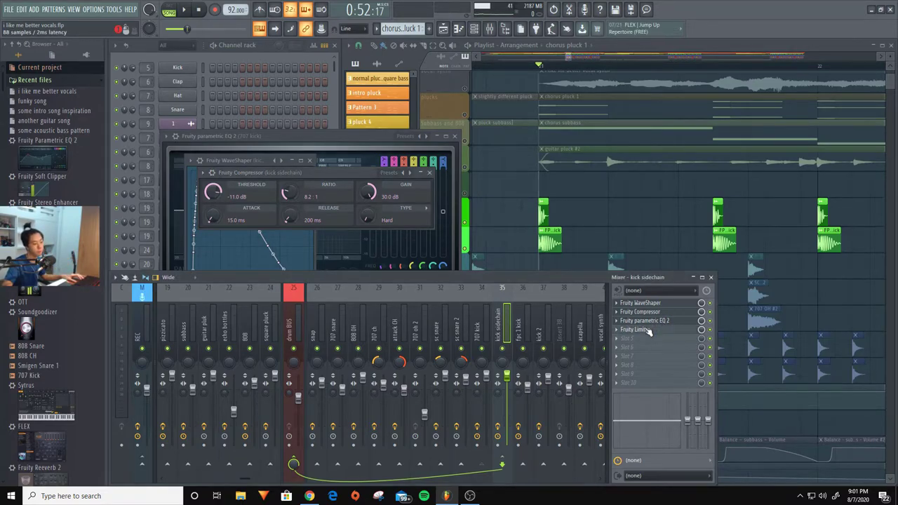
click(647, 331)
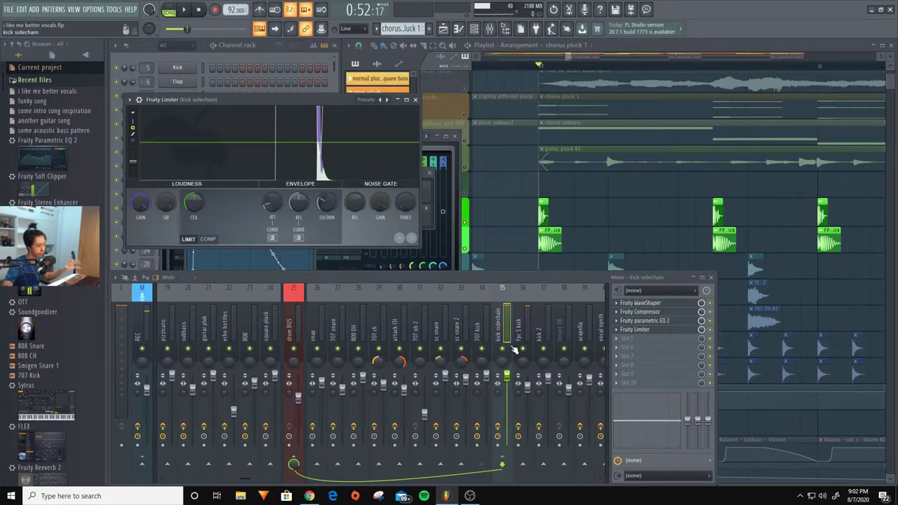
Play the kicks through the effects, then open fpc 1 kick's Fruity Fast Dist.
key(space)
key(space)
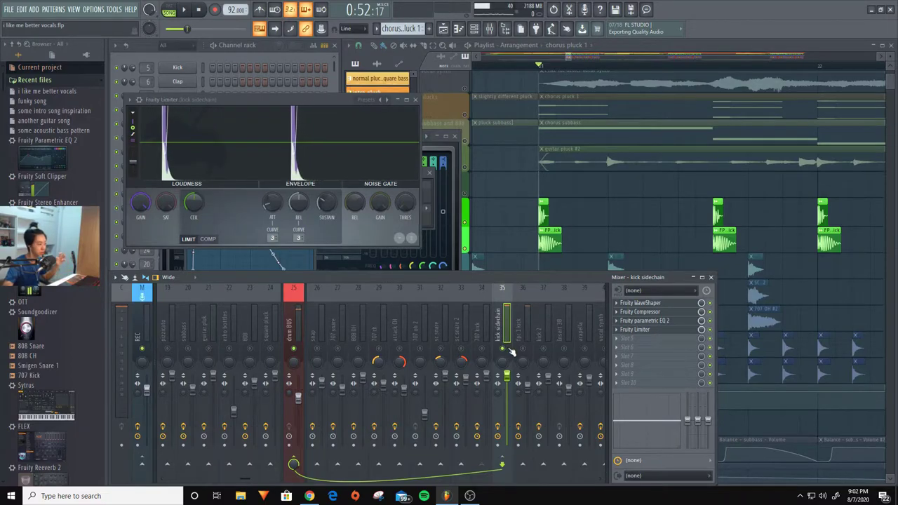
key(space)
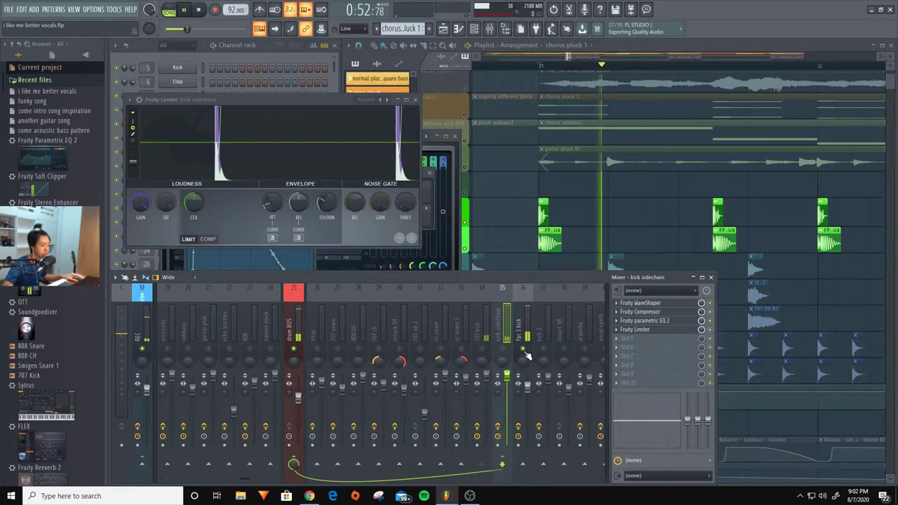
key(space)
key(space)
click(523, 324)
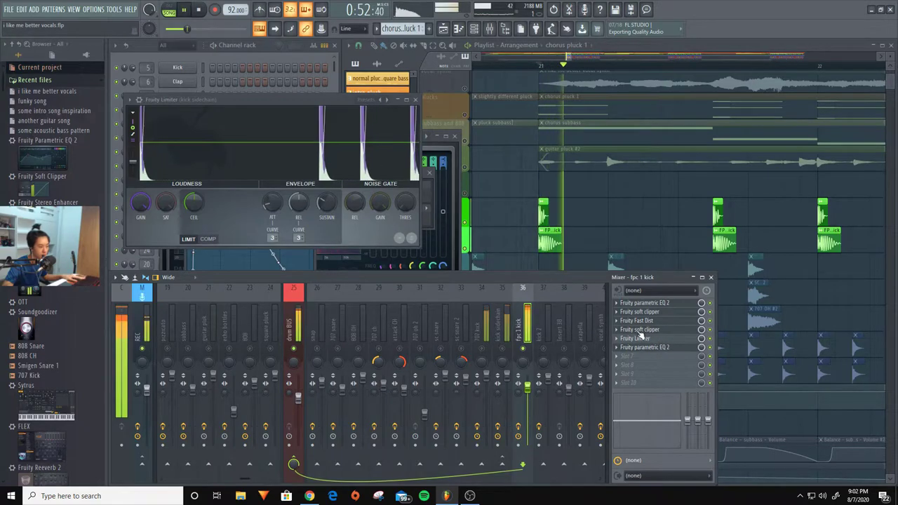
key(space)
click(667, 323)
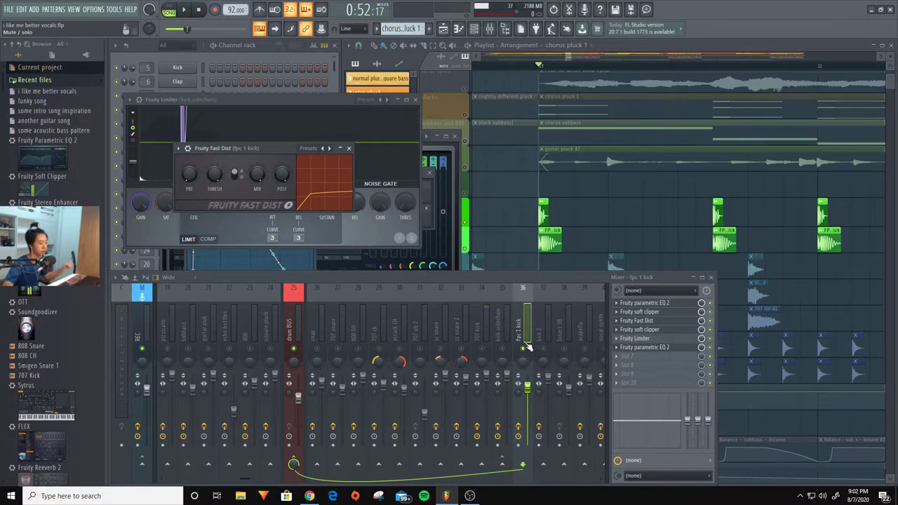
Cancel the fpc 1 kick solo and mute the fpc kick and Kick playlist tracks.
right_click(527, 345)
click(621, 177)
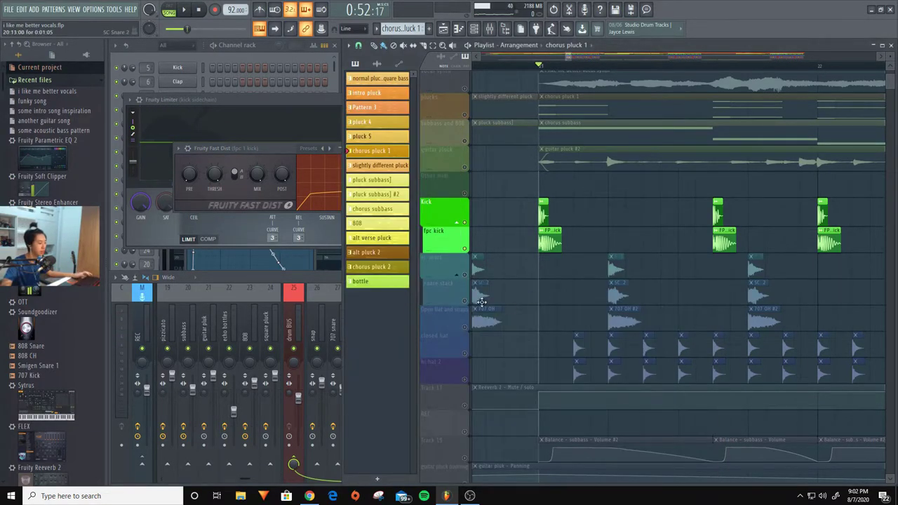
click(464, 249)
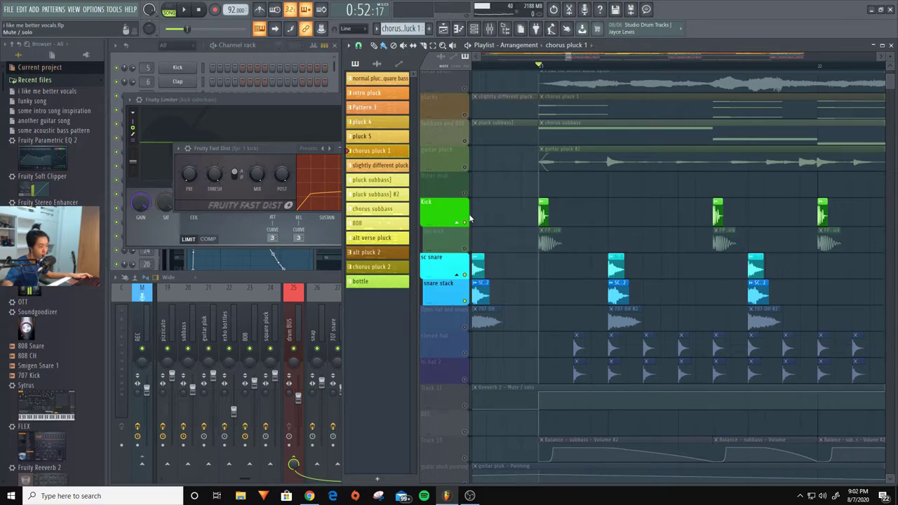
click(466, 223)
key(space)
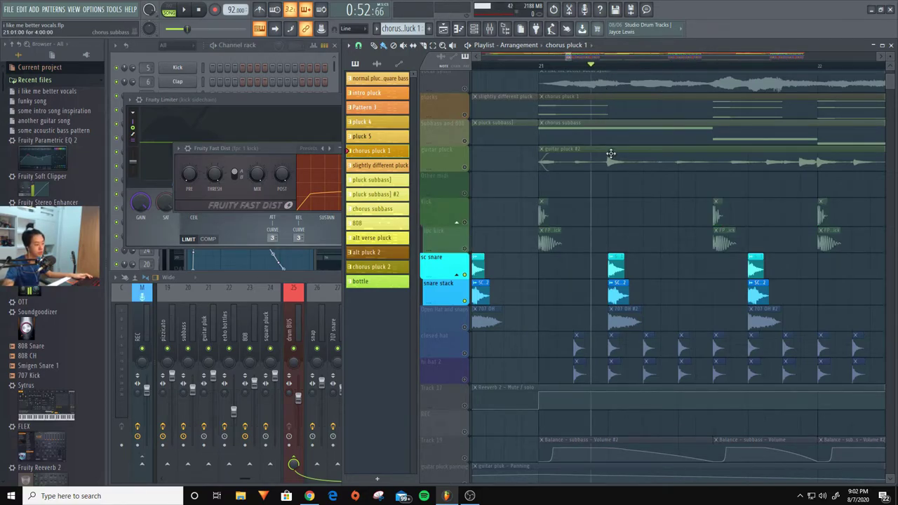
key(space)
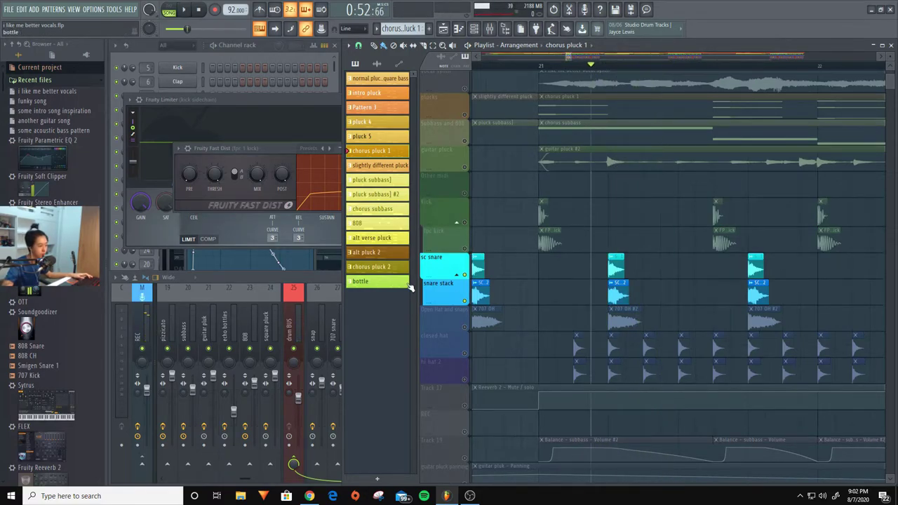
Audition the chorus and show the sc snare mixer insert's effects.
key(space)
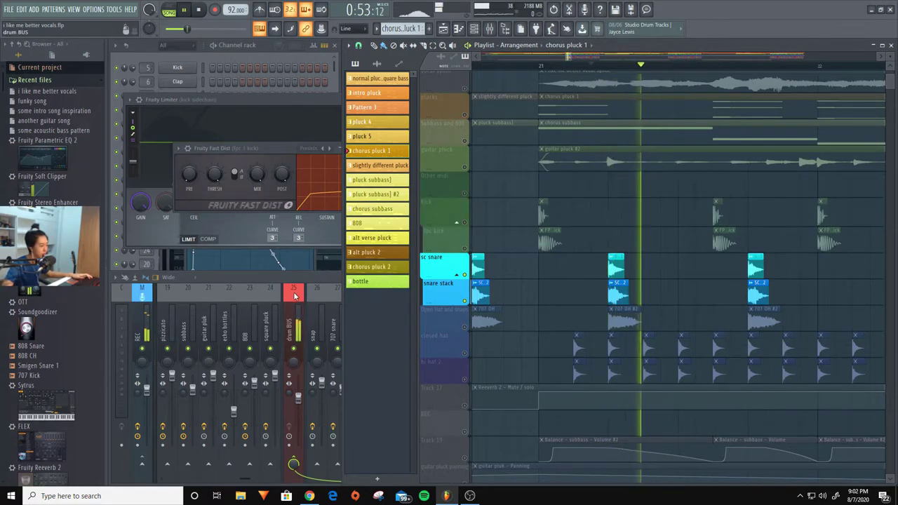
key(F9)
key(space)
key(space)
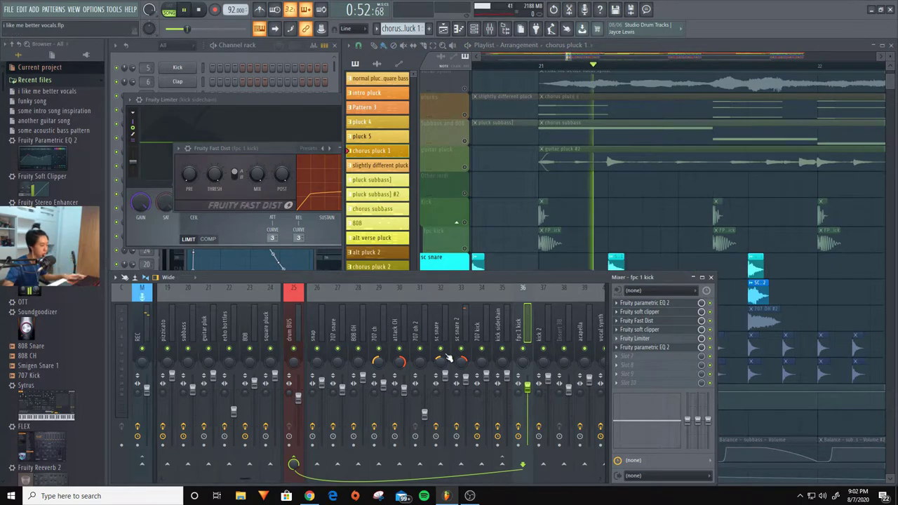
key(space)
key(space)
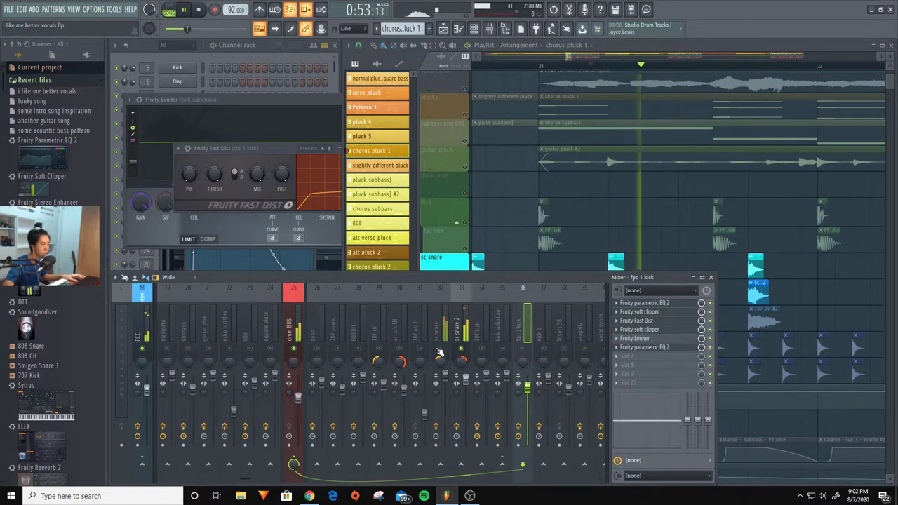
key(space)
key(space)
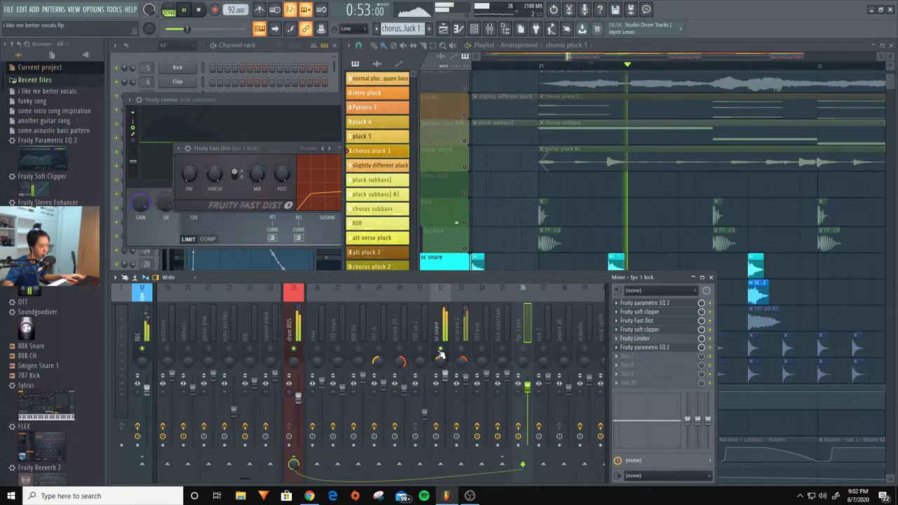
key(space)
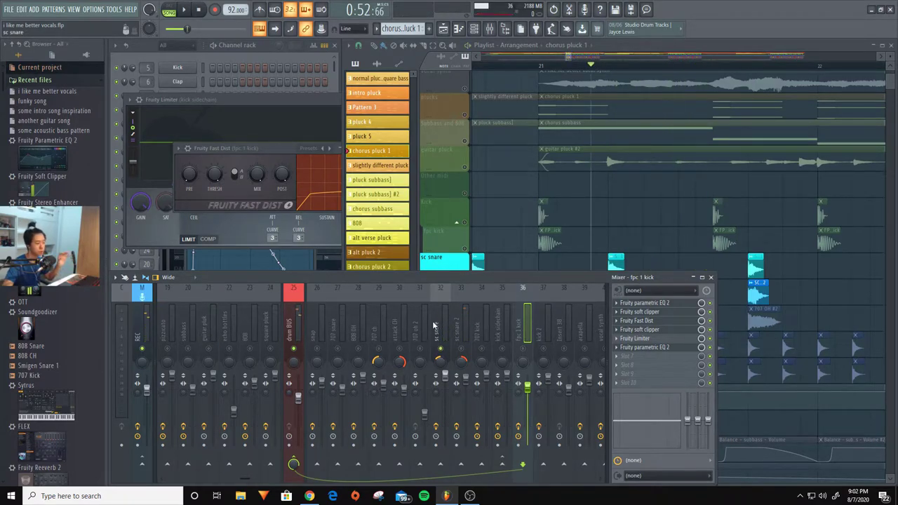
click(435, 326)
click(456, 329)
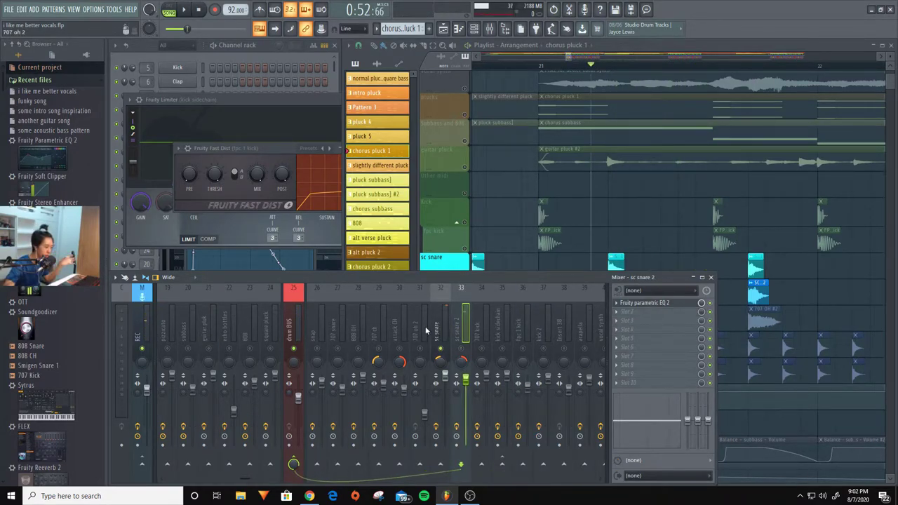
click(442, 332)
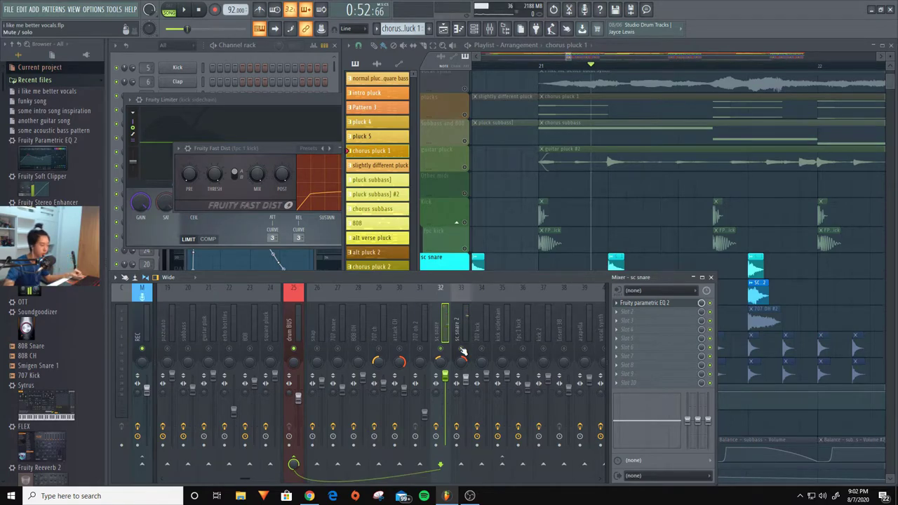
key(space)
key(space)
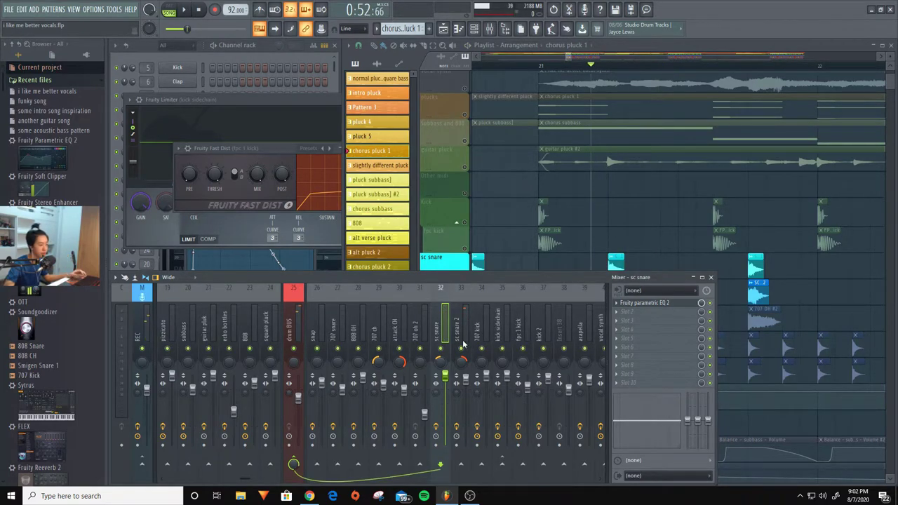
Return to the Playlist showing the snare and hat tracks and play the chorus.
key(space)
click(614, 256)
scroll(580, 285, down, 1)
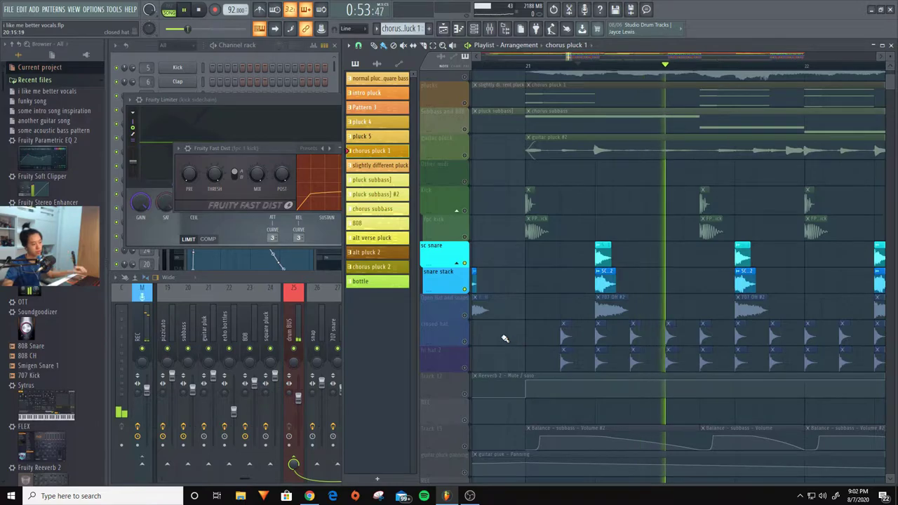
Unmute the Open Hat and snaps track and play the chorus to hear it.
key(space)
click(465, 316)
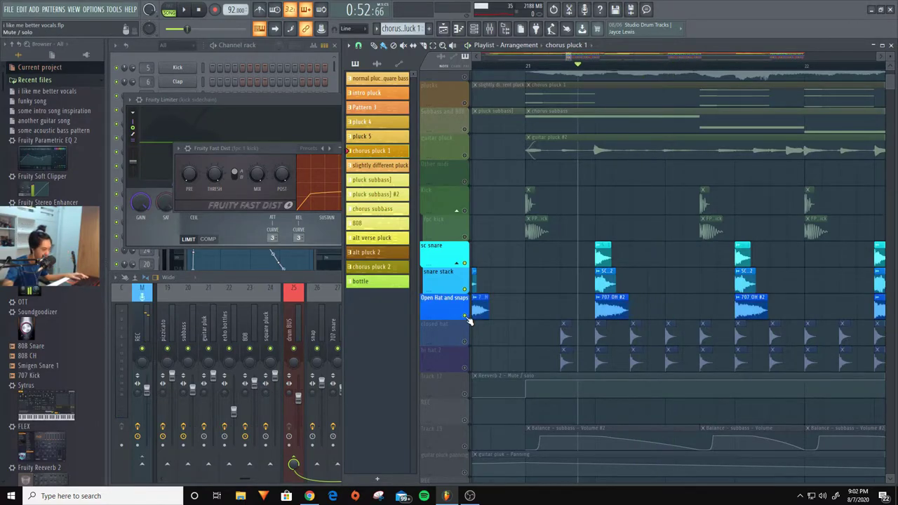
key(space)
key(space)
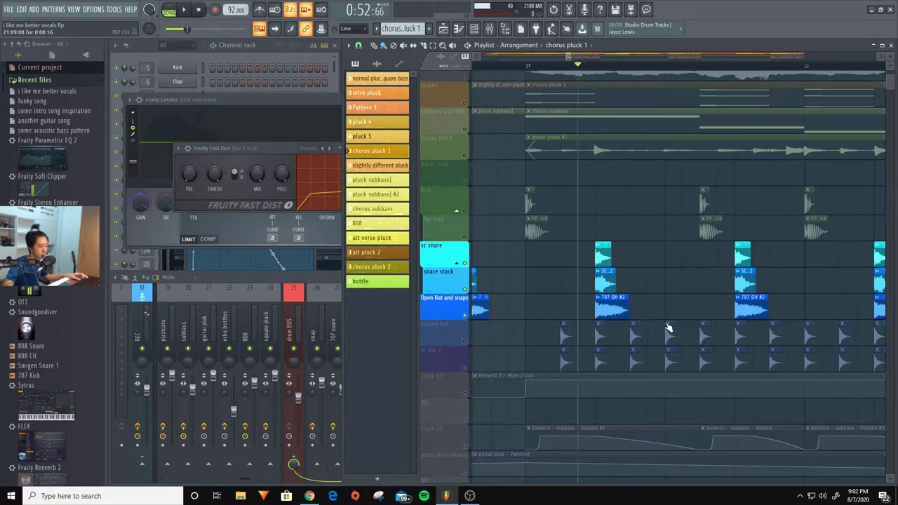
scroll(632, 312, up, 5)
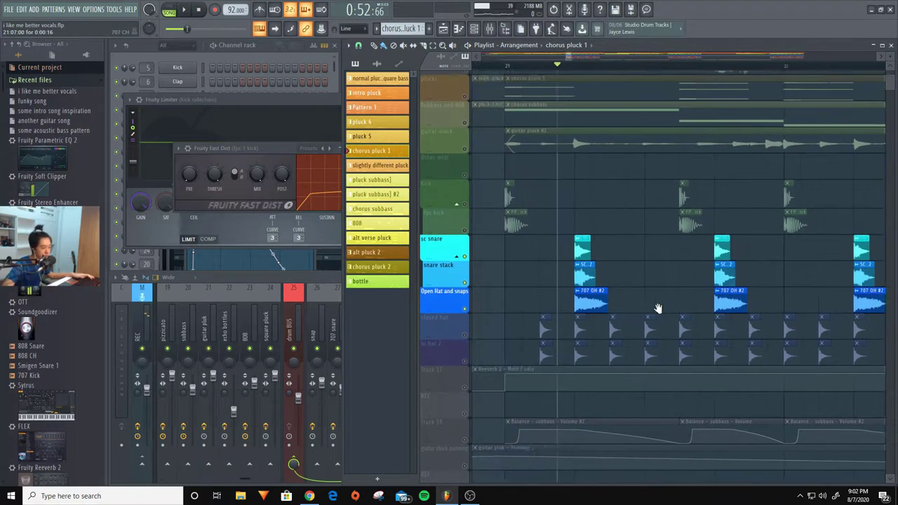
key(space)
scroll(659, 298, down, 5)
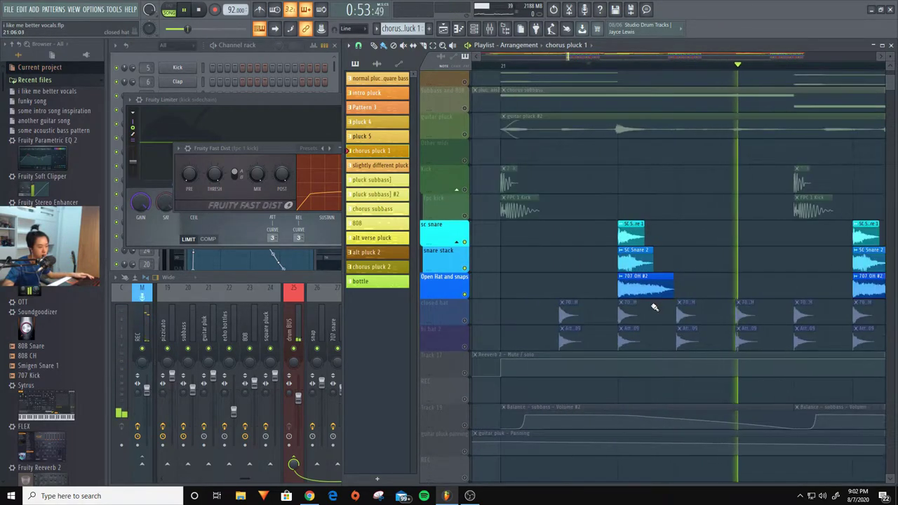
key(space)
Solo the closed hat and hi hat 2 tracks and listen to the hi-hats alone.
scroll(475, 321, right, 2)
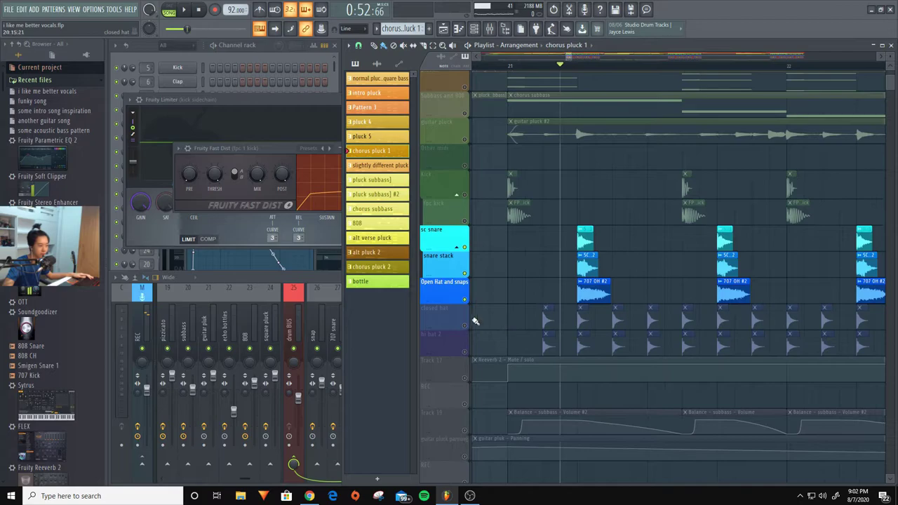
click(466, 327)
key(space)
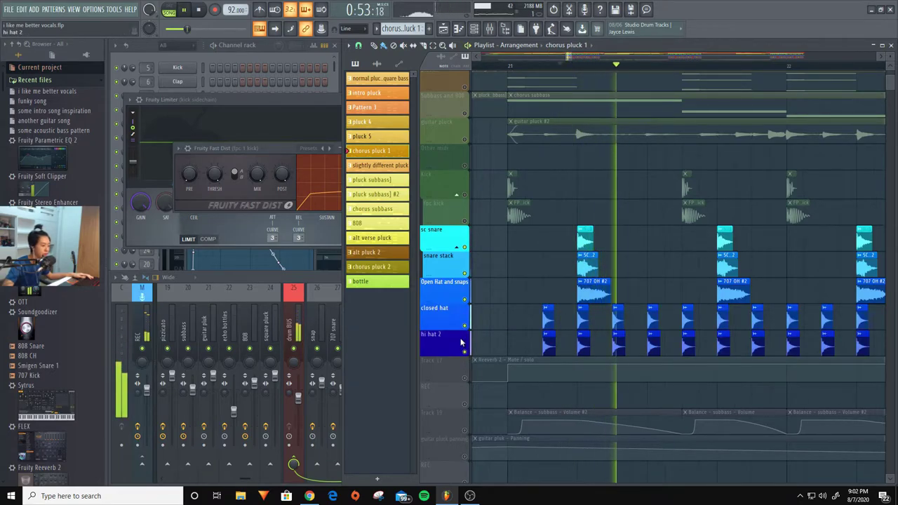
shift+click(467, 343)
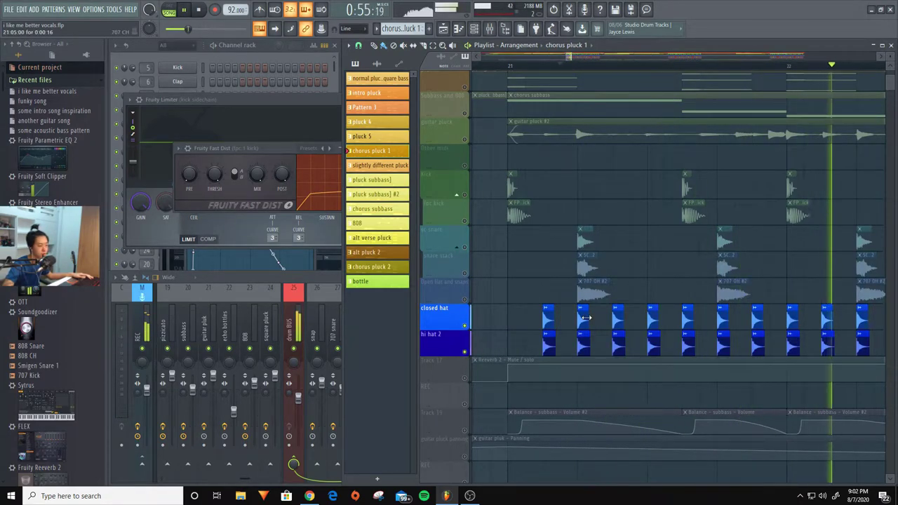
key(space)
scroll(588, 320, down, 4)
Watch the hi-hat meters in the Mixer, then toggle hi hat 2's mute in the Playlist.
click(294, 280)
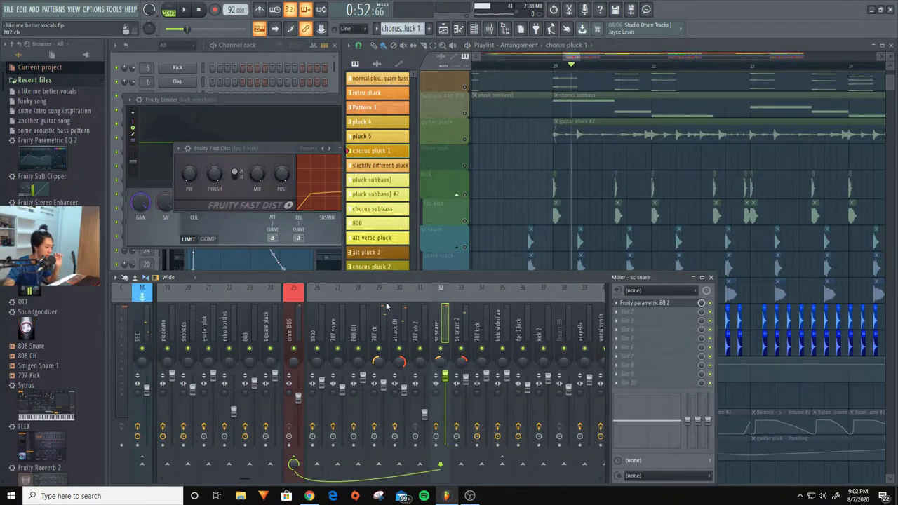
key(space)
key(space)
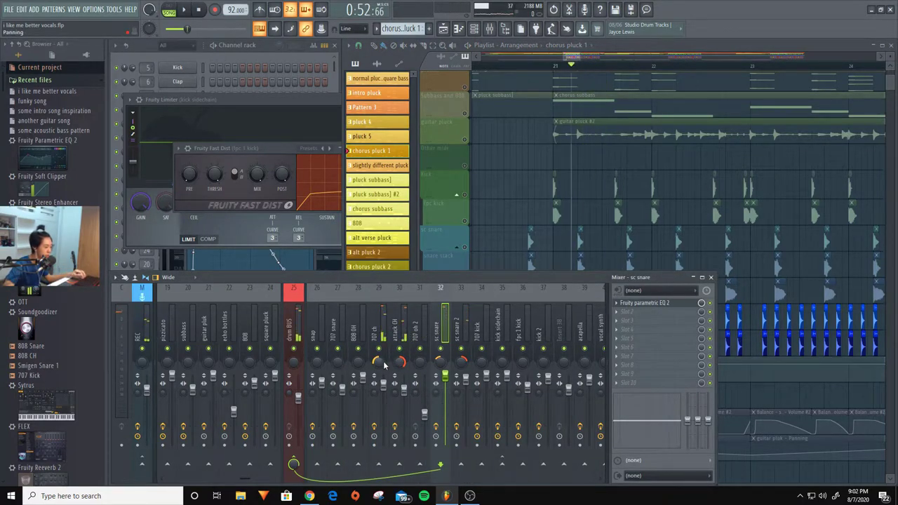
click(595, 241)
scroll(596, 252, up, 2)
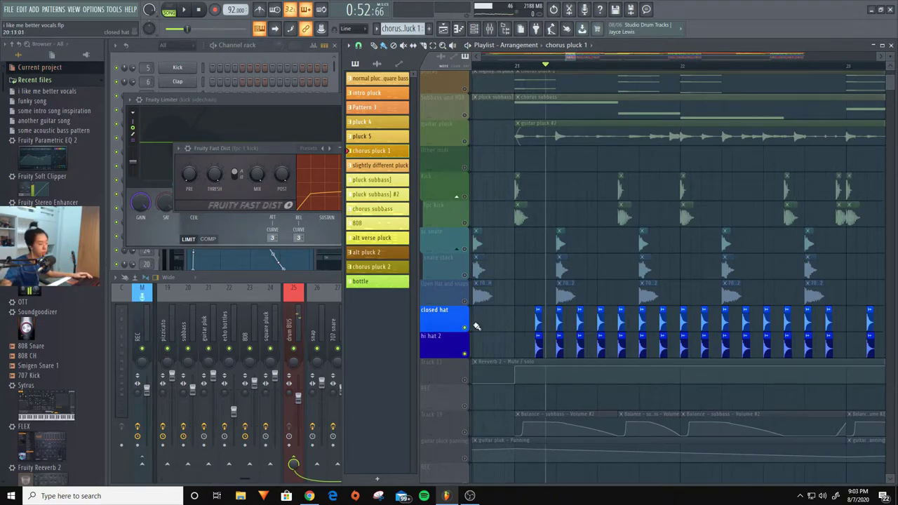
click(464, 354)
Unsolo the closed hat so all tracks play, and scroll to vocal Tracks 22–32.
right_click(465, 328)
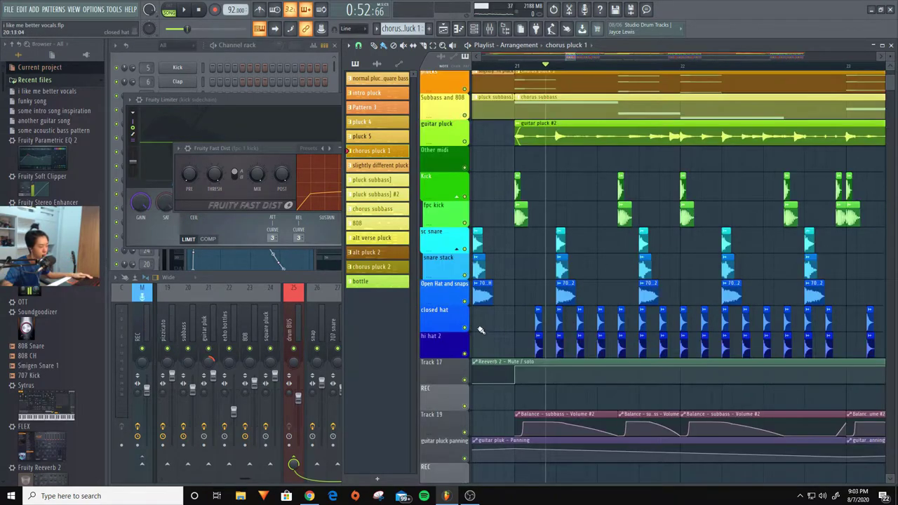
scroll(478, 330, down, 3)
scroll(652, 246, up, 2)
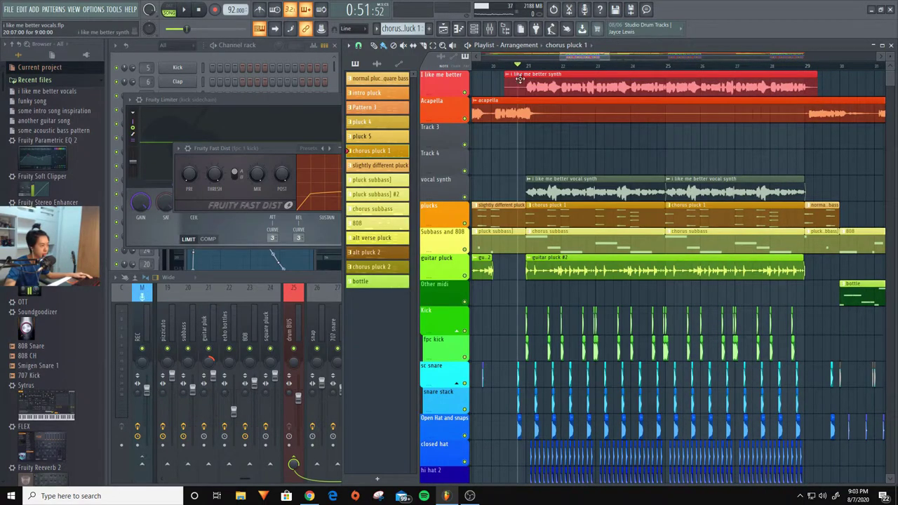
scroll(608, 308, down, 1)
scroll(607, 309, down, 10)
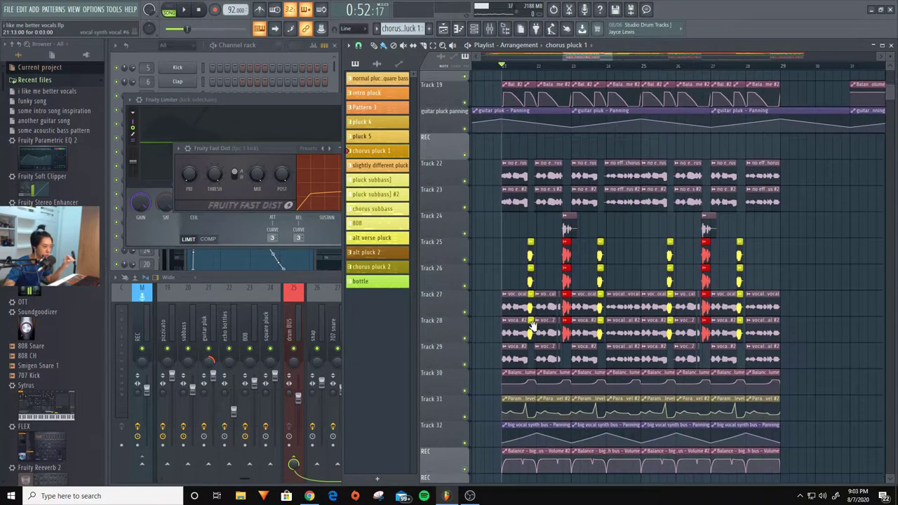
scroll(536, 127, down, 1)
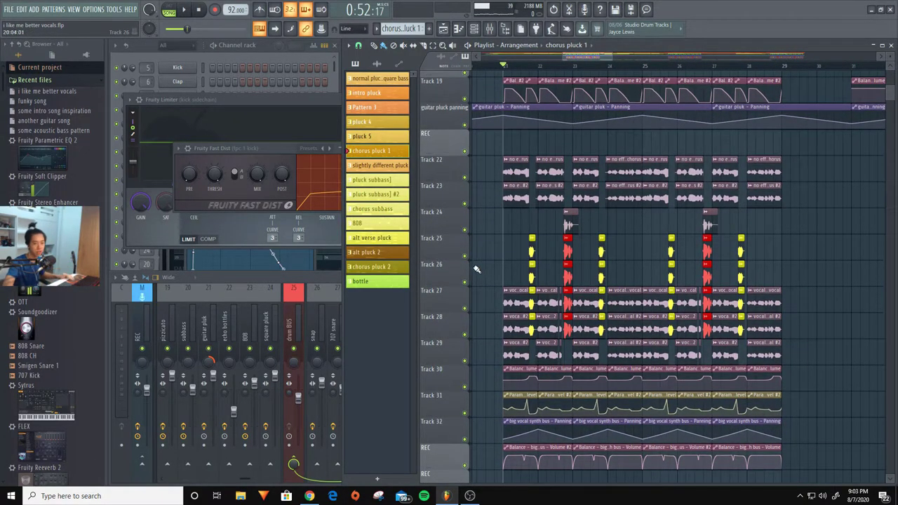
scroll(525, 303, up, 3)
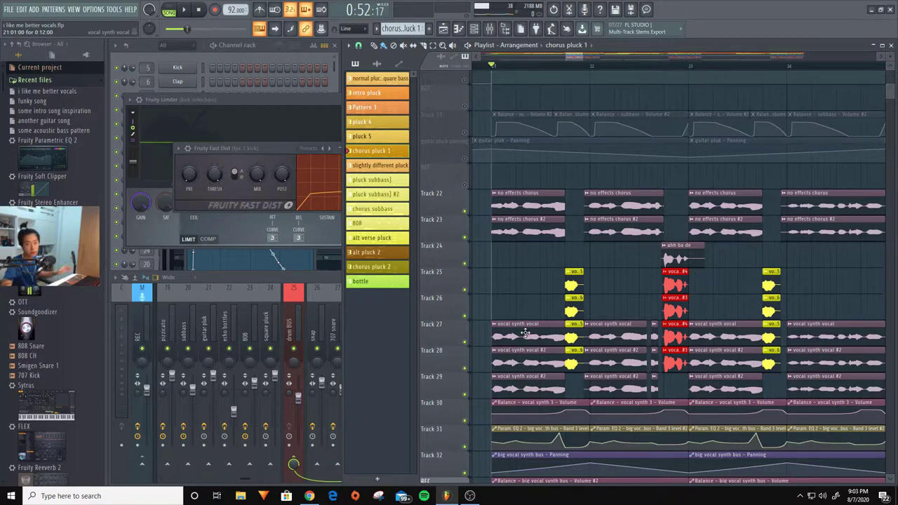
scroll(522, 327, down, 1)
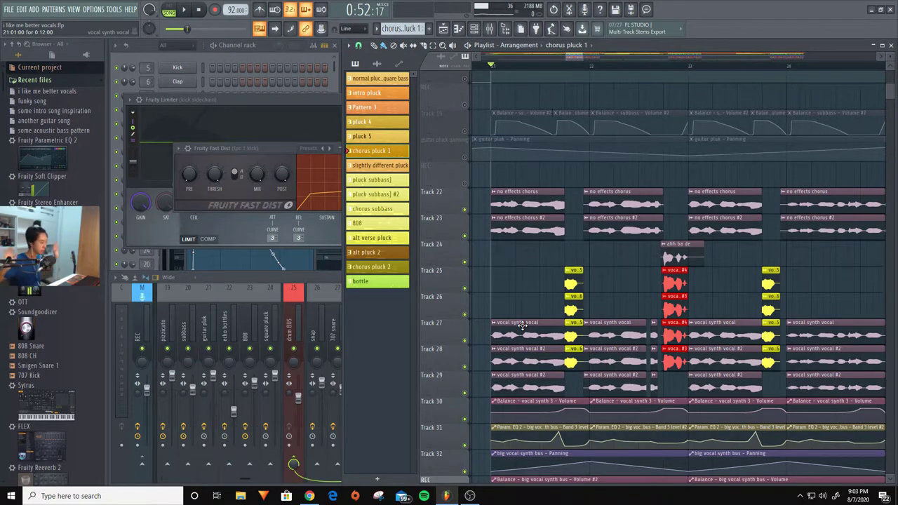
Scroll the Mixer to the vocal inserts and show insert 1's effects chain.
click(326, 274)
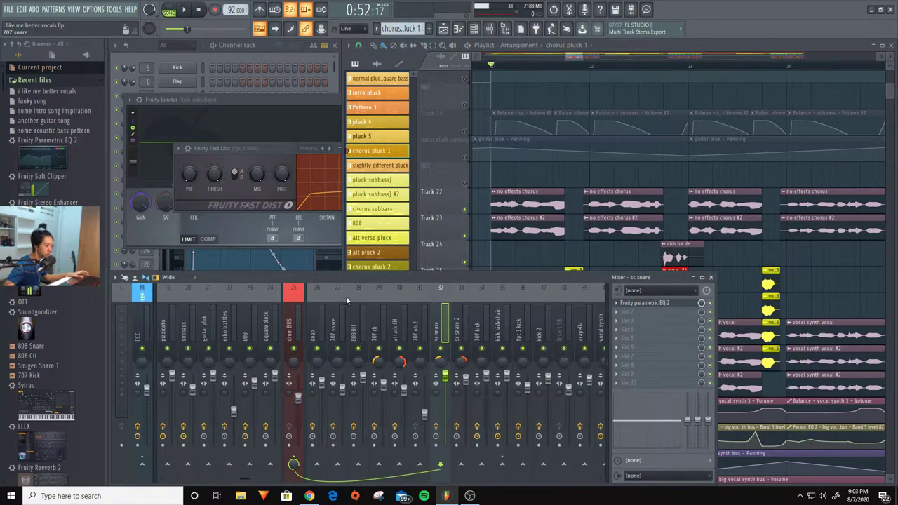
scroll(334, 317, down, 5)
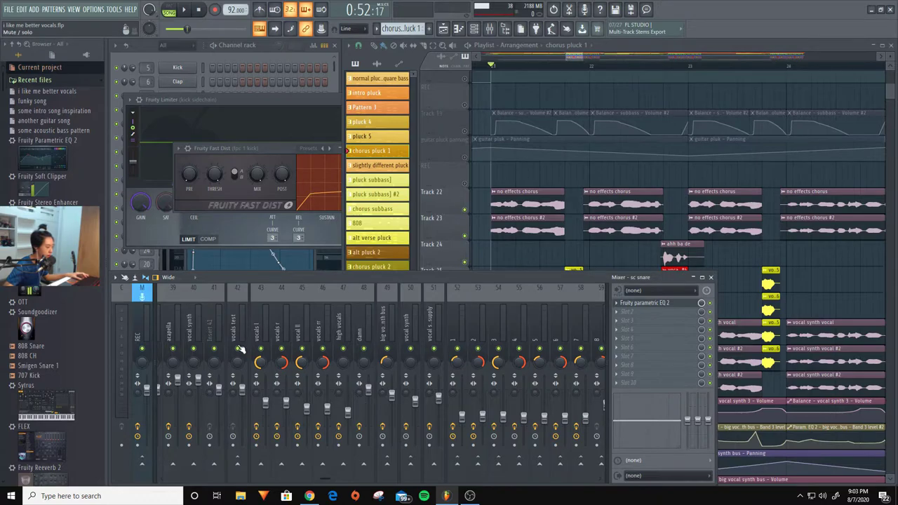
click(236, 321)
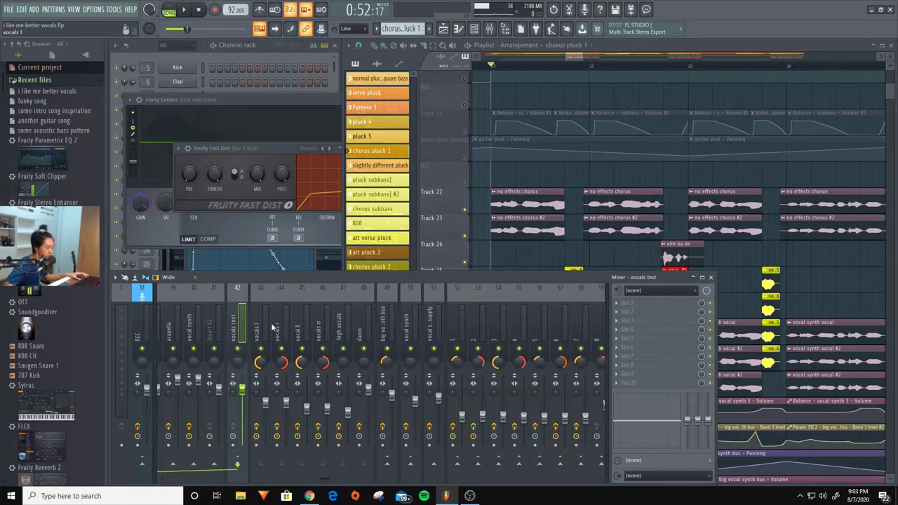
scroll(204, 325, down, 9)
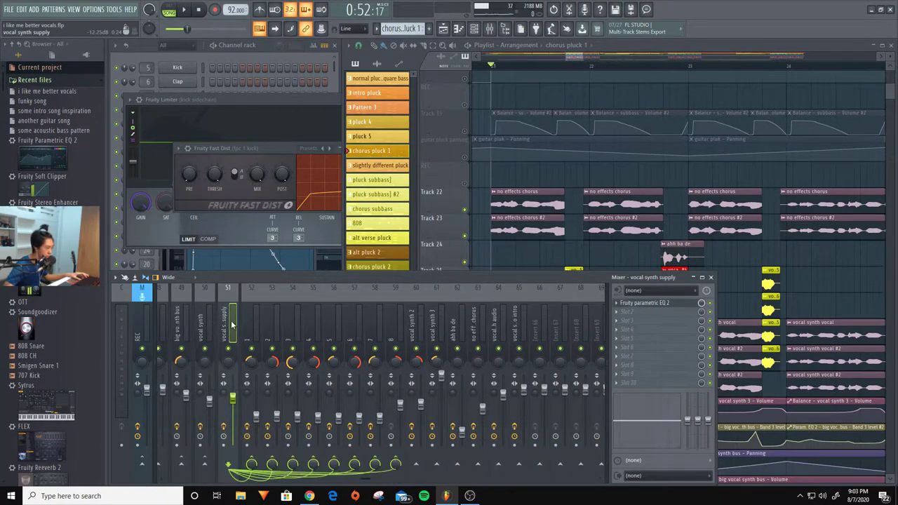
click(176, 325)
click(235, 335)
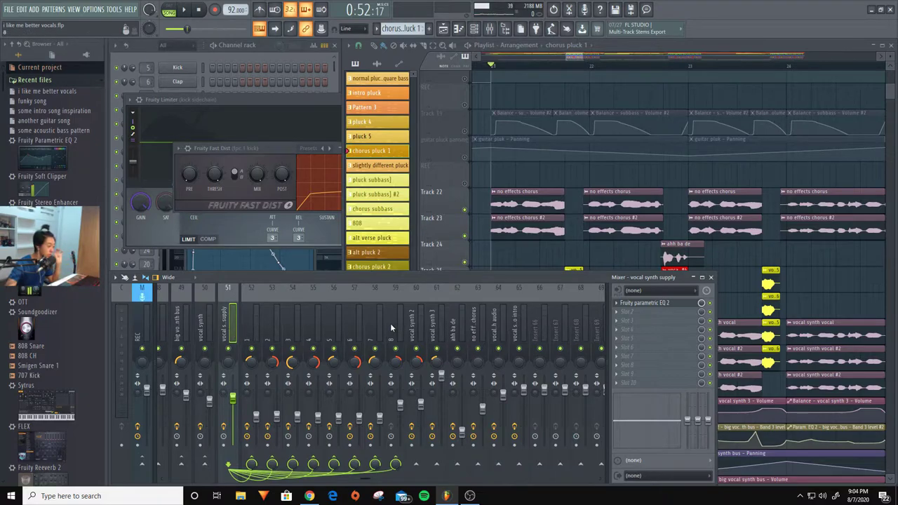
click(292, 326)
click(183, 328)
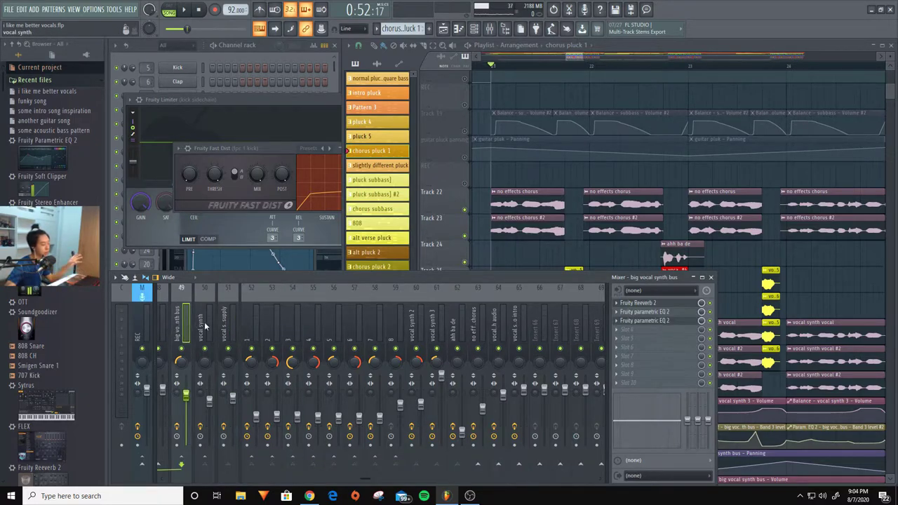
click(254, 330)
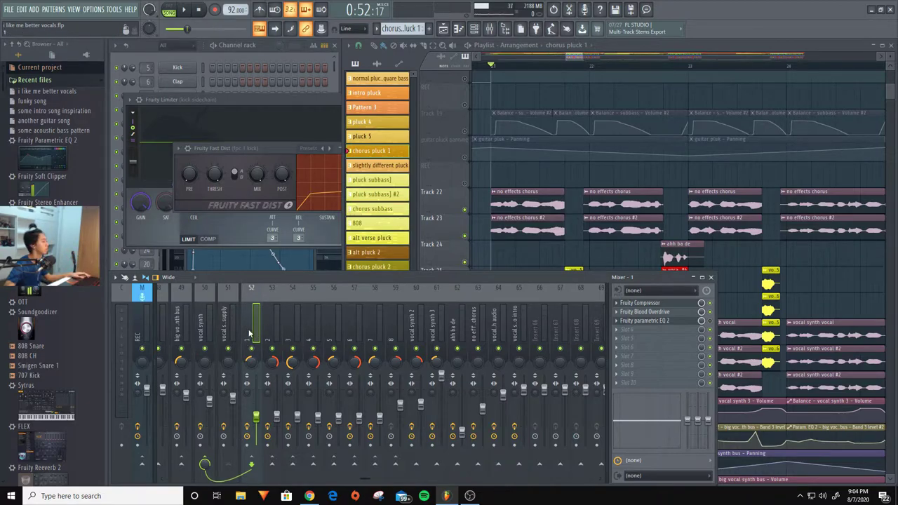
Play the chorus comparing inserts 1 and 2, then open insert 1's Blood Overdrive.
key(space)
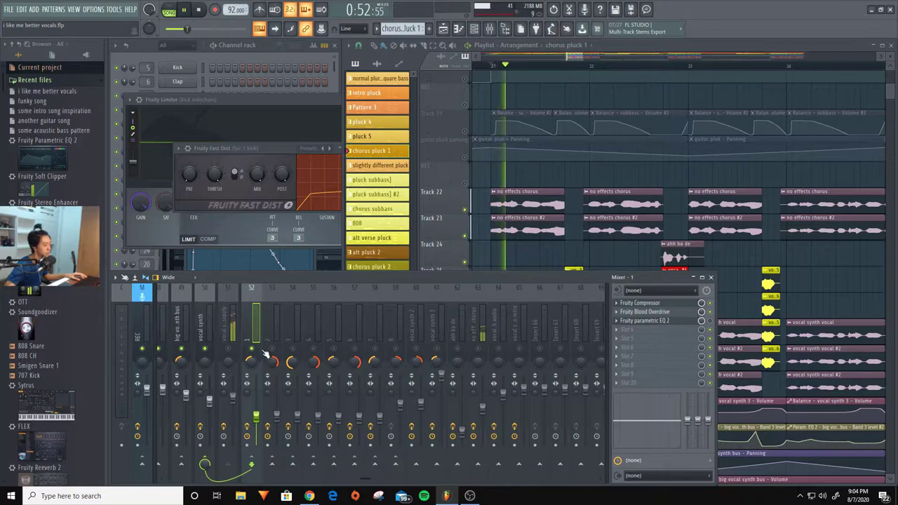
key(space)
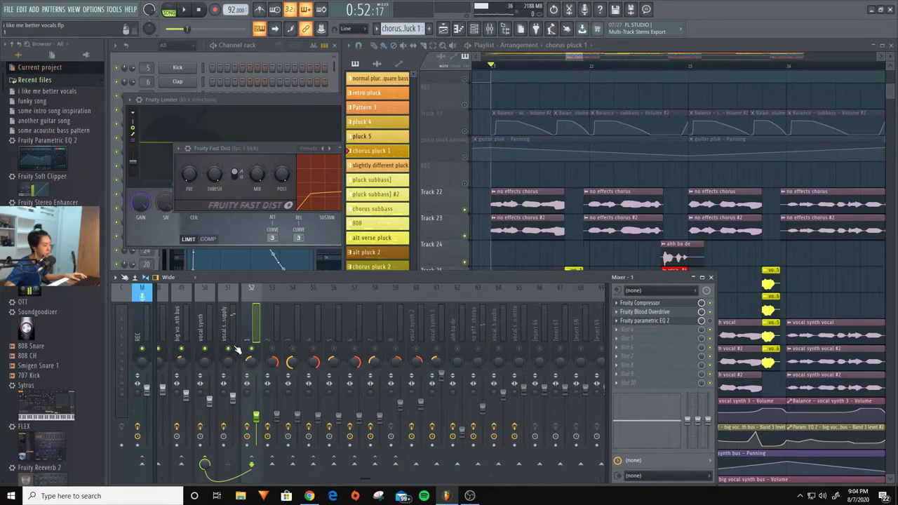
key(space)
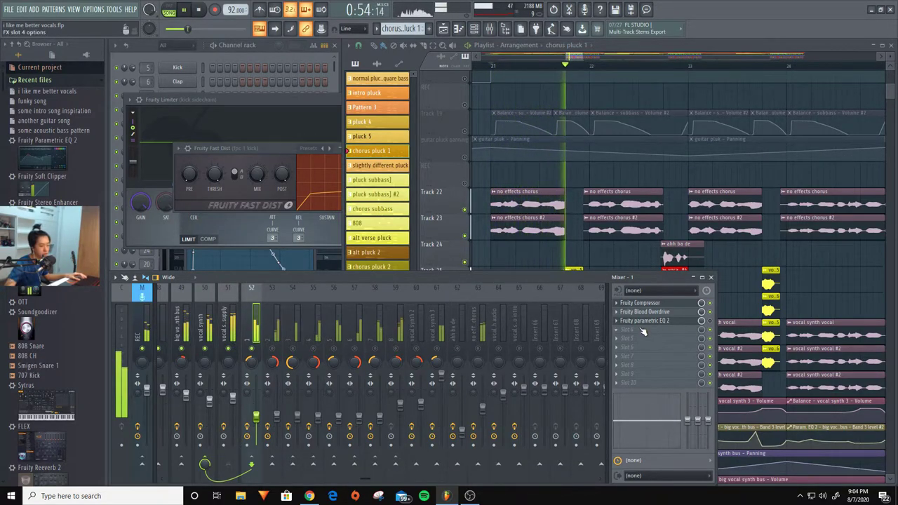
key(space)
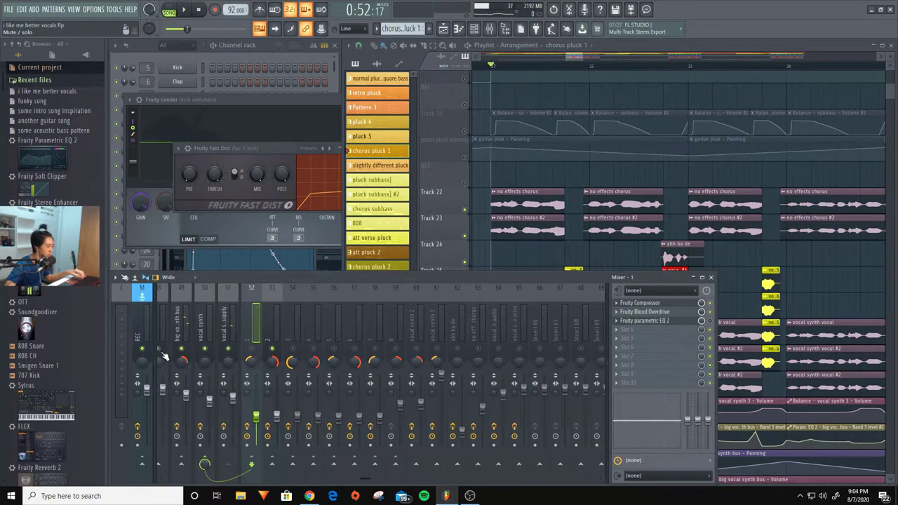
scroll(295, 351, up, 5)
key(space)
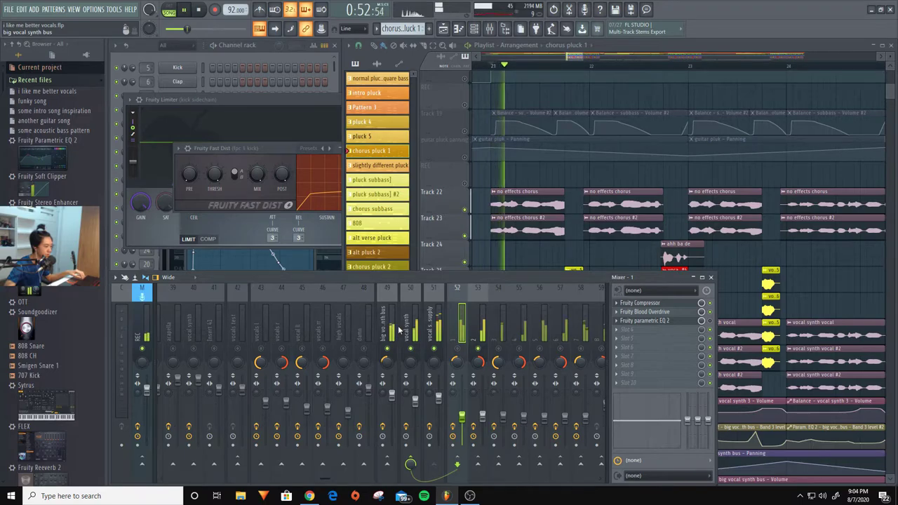
scroll(295, 330, down, 5)
click(277, 330)
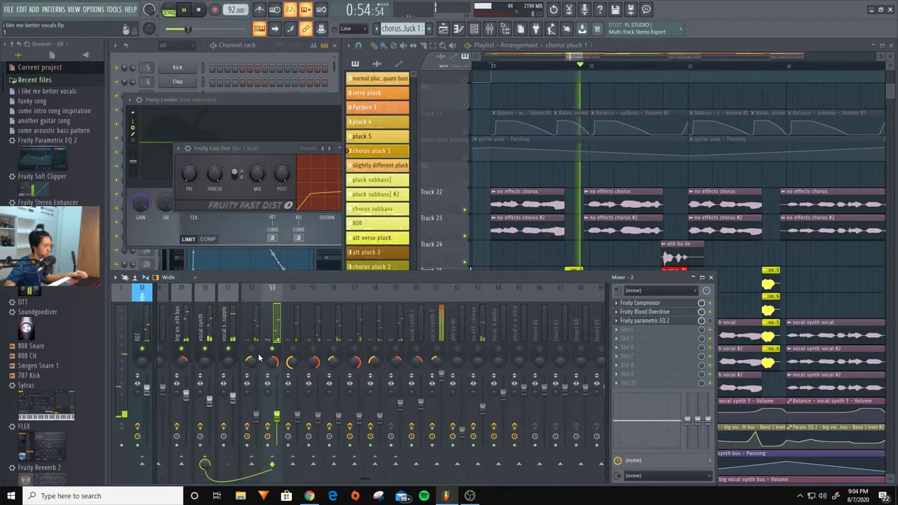
key(space)
key(space)
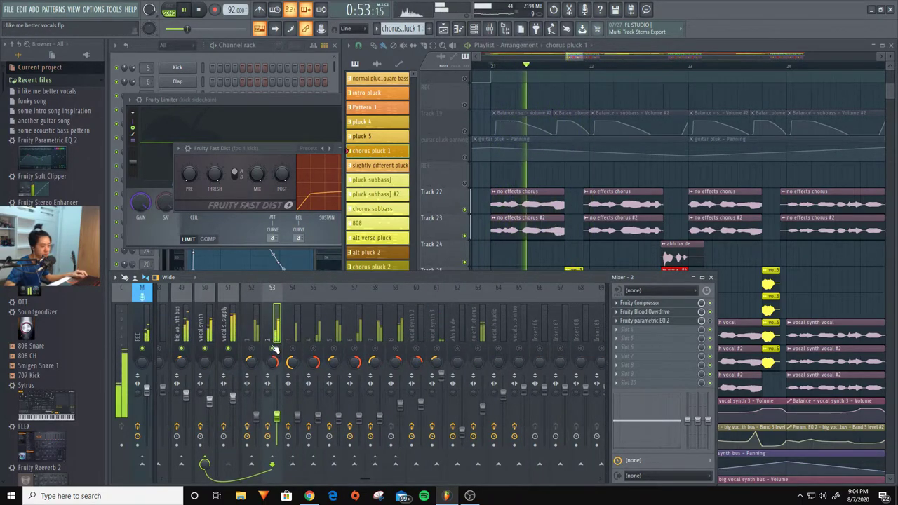
key(space)
key(Left)
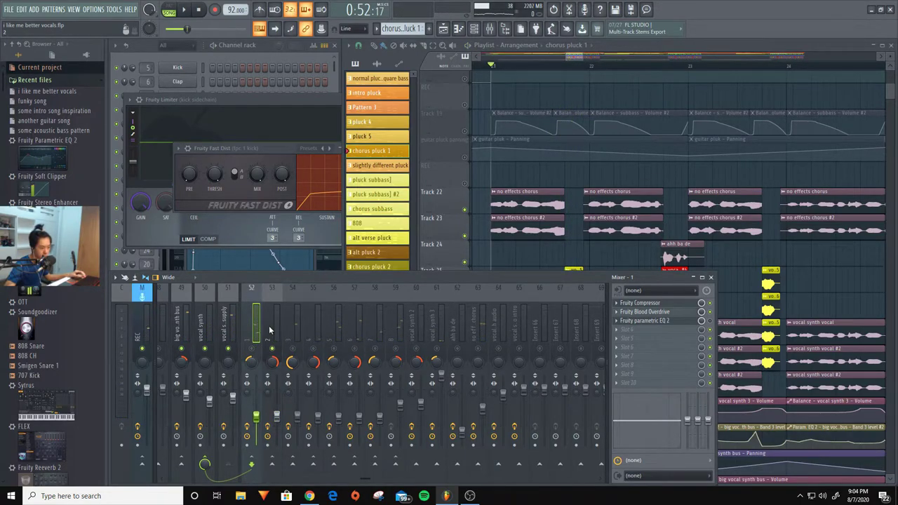
click(269, 330)
key(Left)
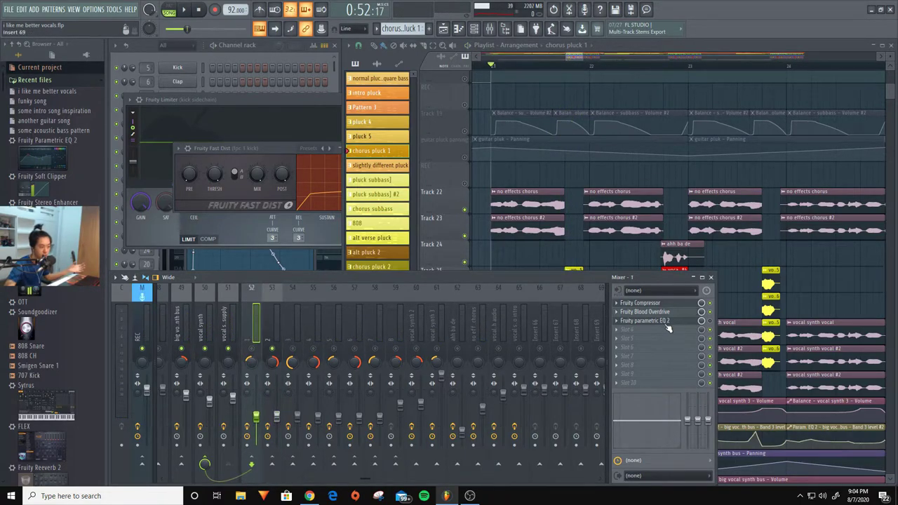
click(645, 311)
Open insert 2's Blood Overdrive too and place its window beside insert 1's.
click(645, 311)
click(645, 311)
click(271, 326)
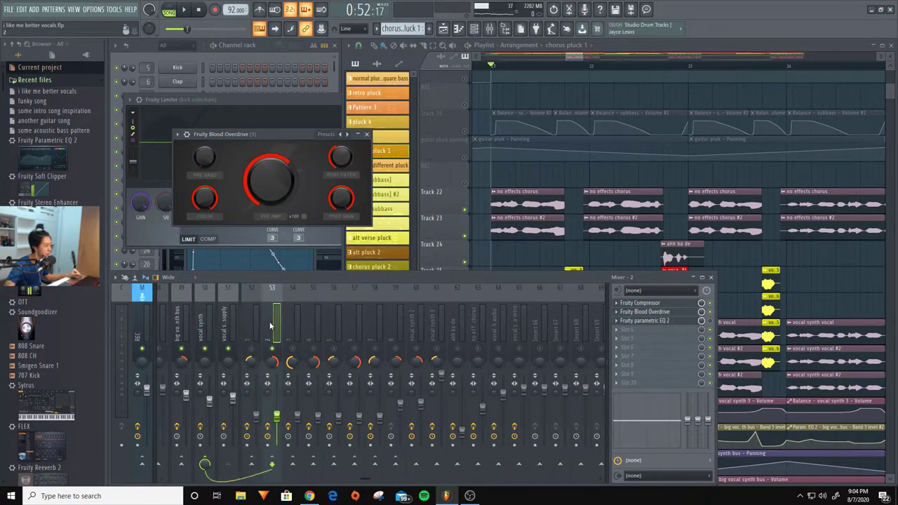
click(638, 312)
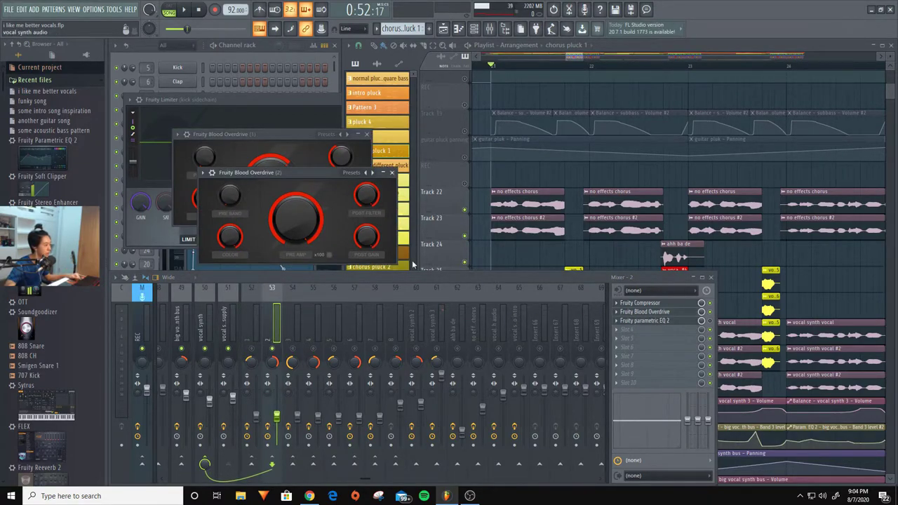
drag(288, 187, 463, 149)
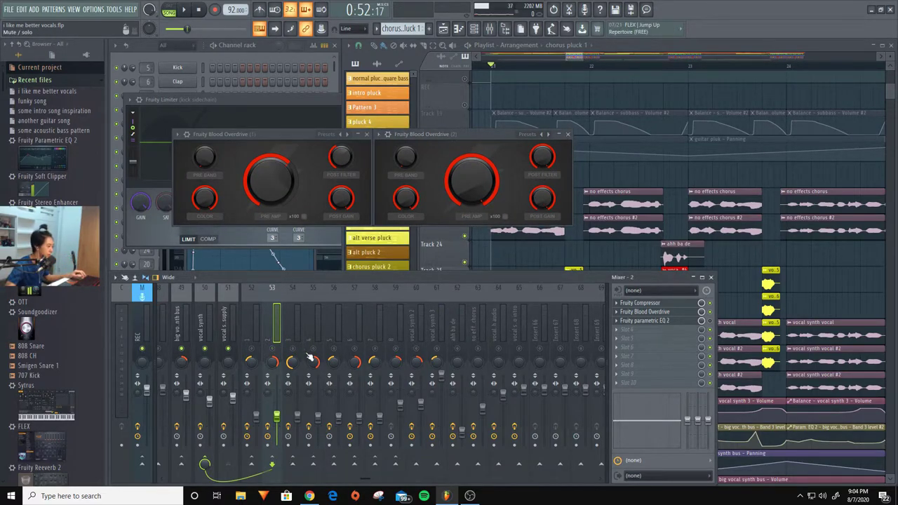
Play the vocal layers and show insert 7's OTT and Soundgoodizer chain.
key(space)
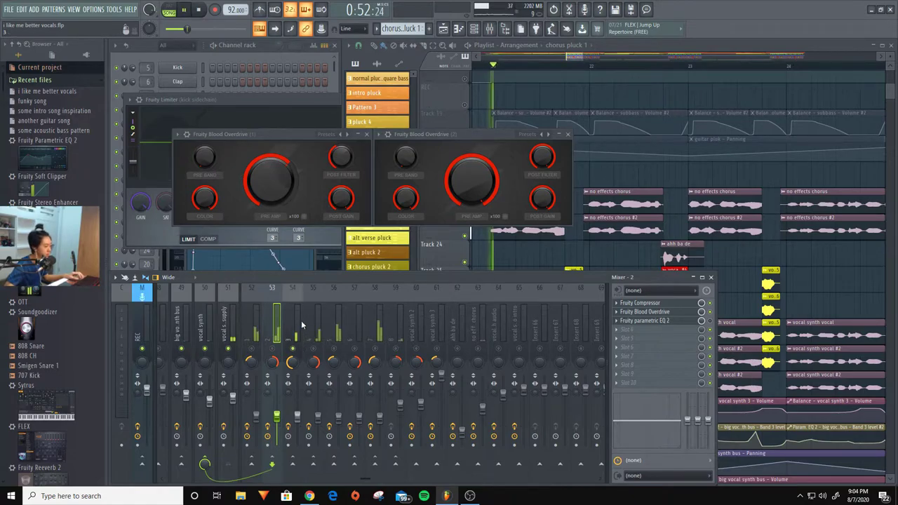
click(358, 338)
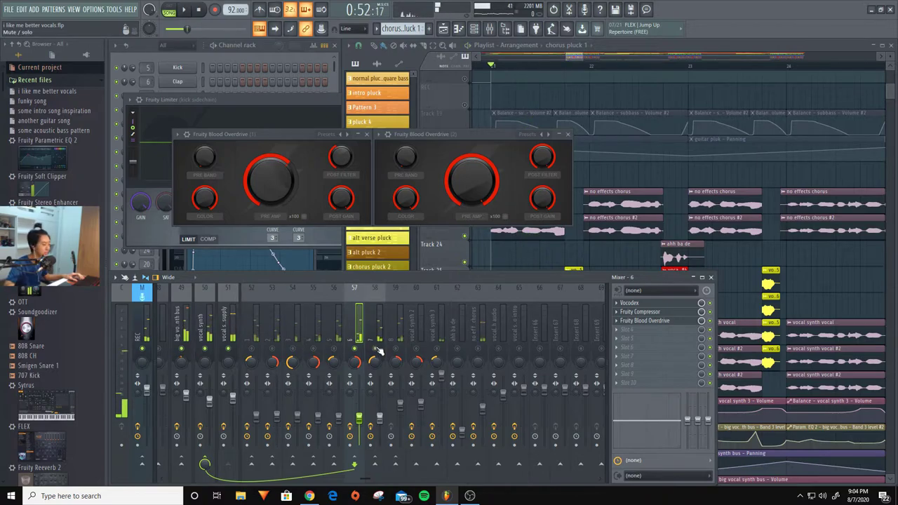
click(379, 340)
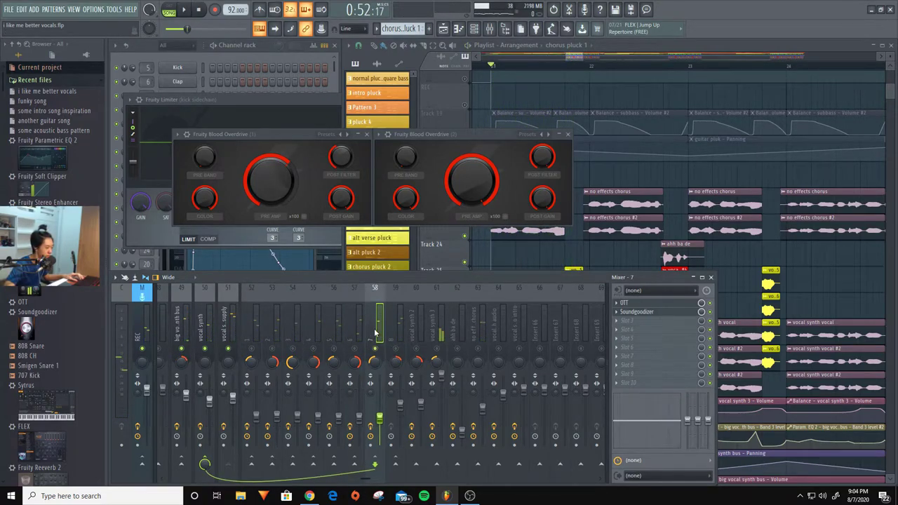
Open insert 7's OTT multiband compressor settings, play the chorus, and select the empty insert 8.
key(space)
click(626, 304)
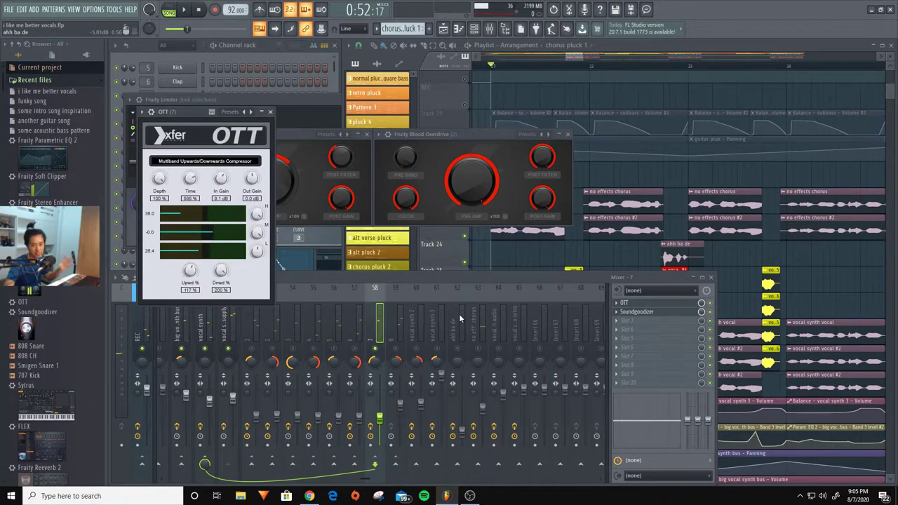
click(372, 349)
key(space)
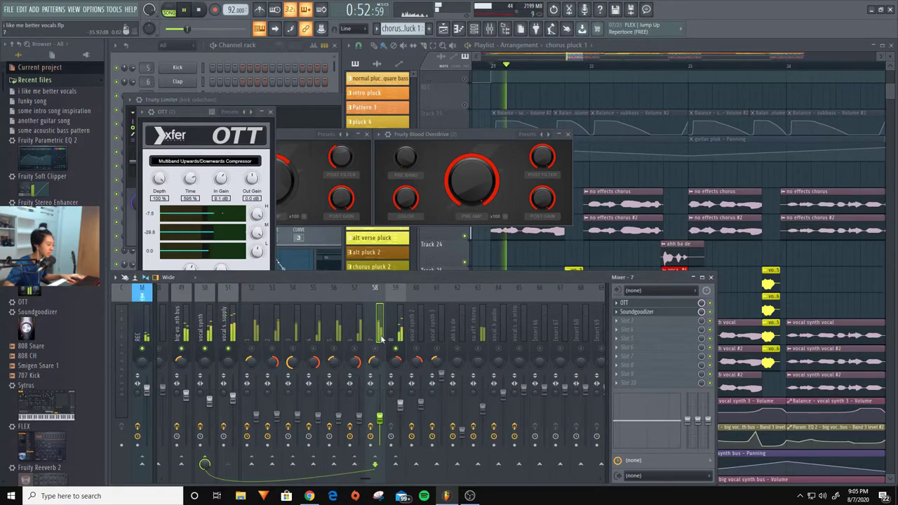
click(396, 336)
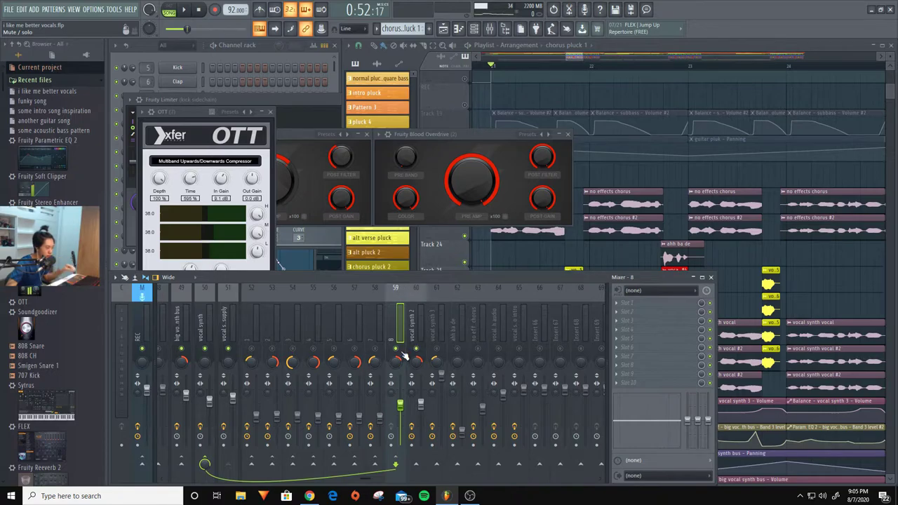
Move the playhead in the playlist and open vocal synth 3's Parametric EQ 2.
click(569, 62)
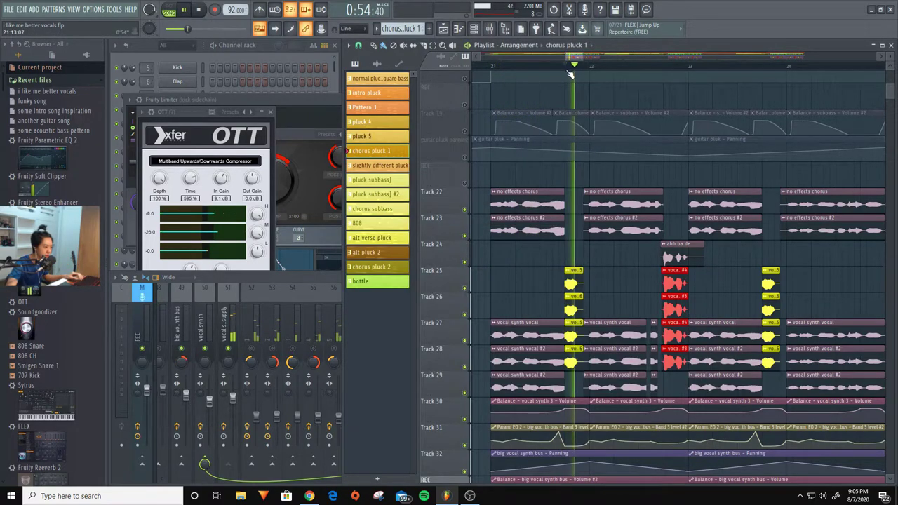
click(309, 289)
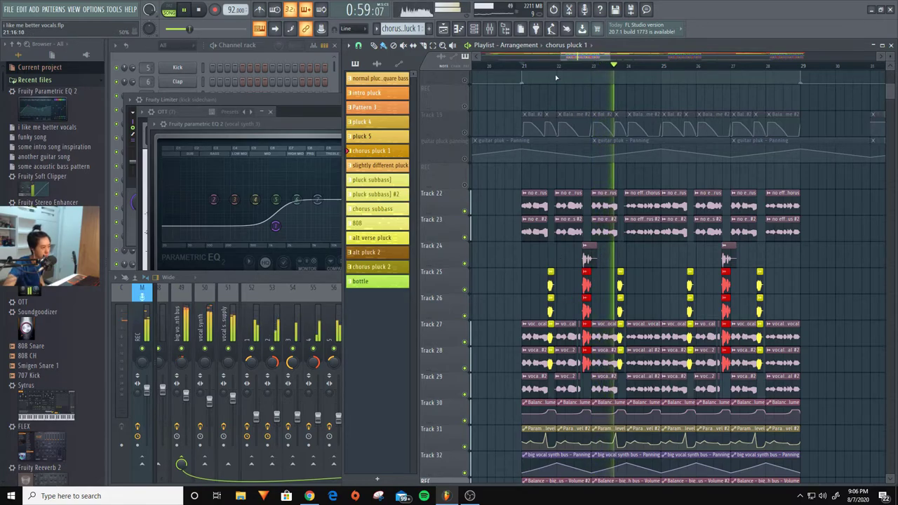
key(space)
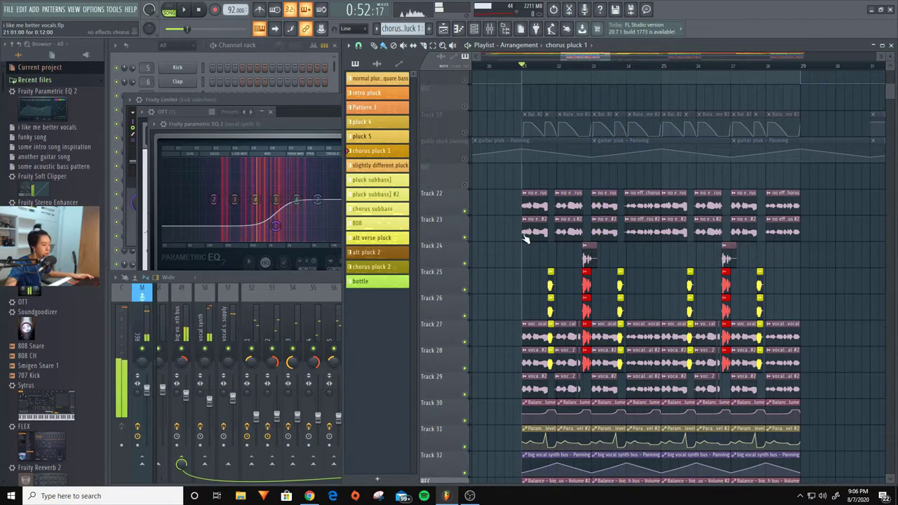
click(312, 324)
Check the vocal mixer inserts, then return to the arrangement playlist.
ctrl+scroll(750, 239, down, 5)
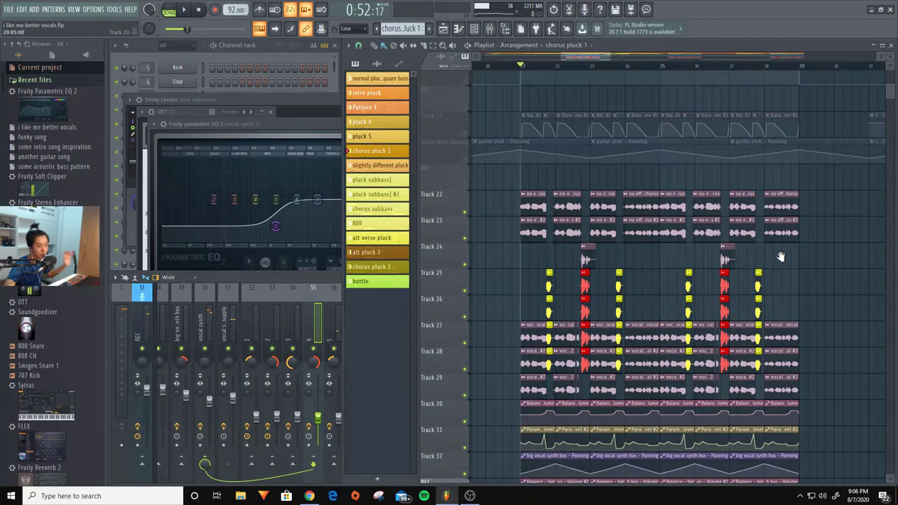
scroll(556, 324, up, 3)
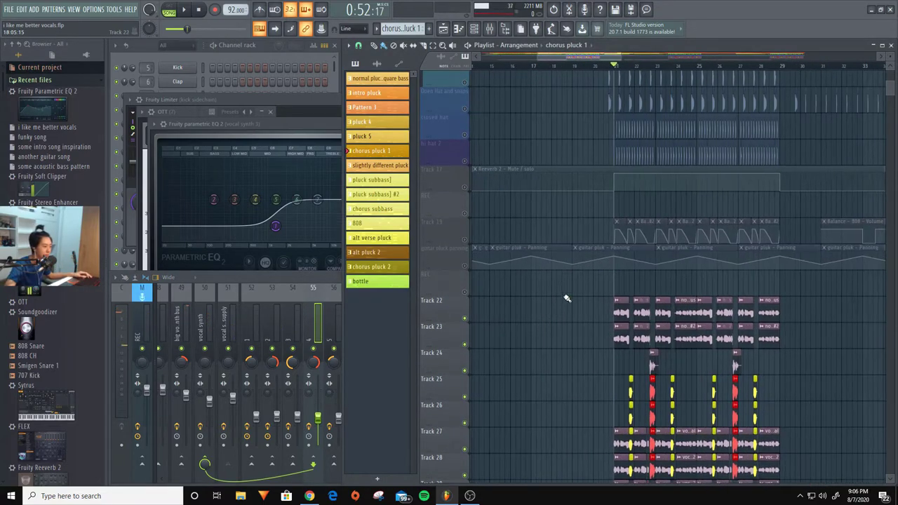
ctrl+scroll(568, 301, up, 3)
scroll(568, 301, up, 1)
scroll(468, 360, down, 3)
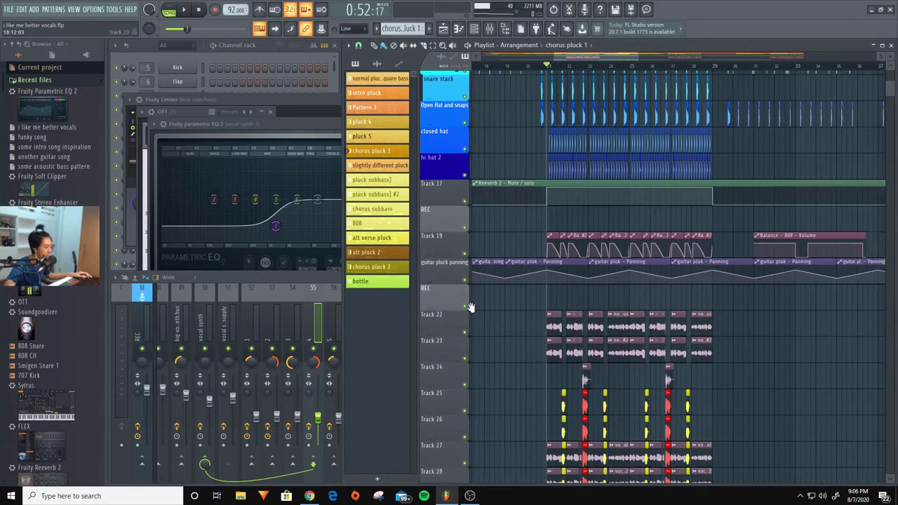
scroll(208, 322, down, 3)
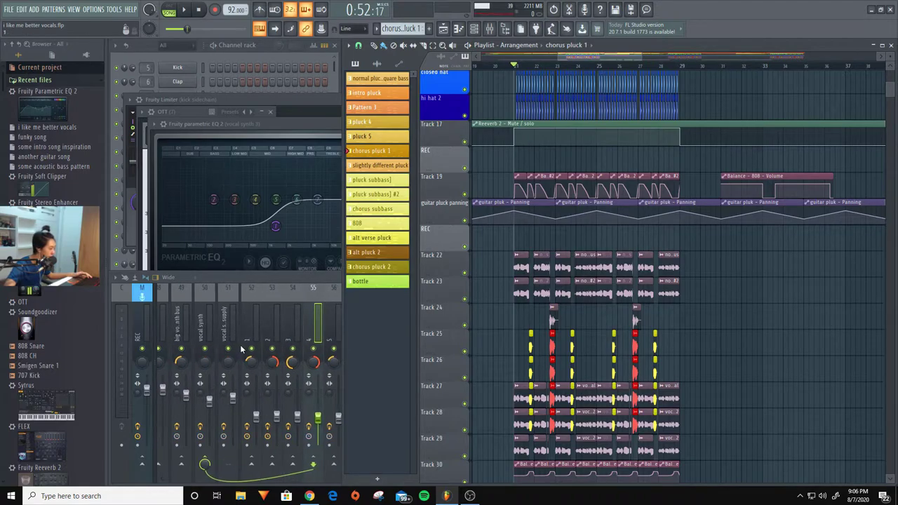
click(181, 349)
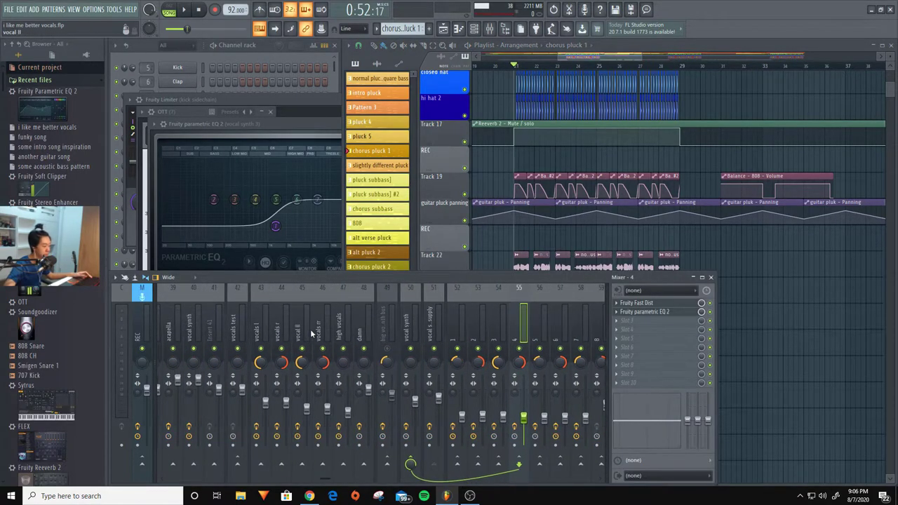
click(806, 284)
Play the chorus from around bar 21, glancing at the Mixer during playback.
scroll(736, 321, up, 4)
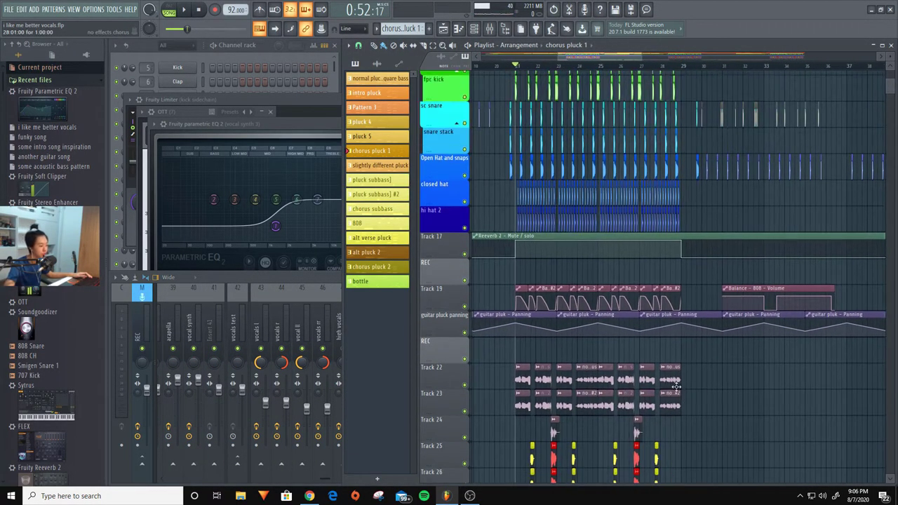
key(space)
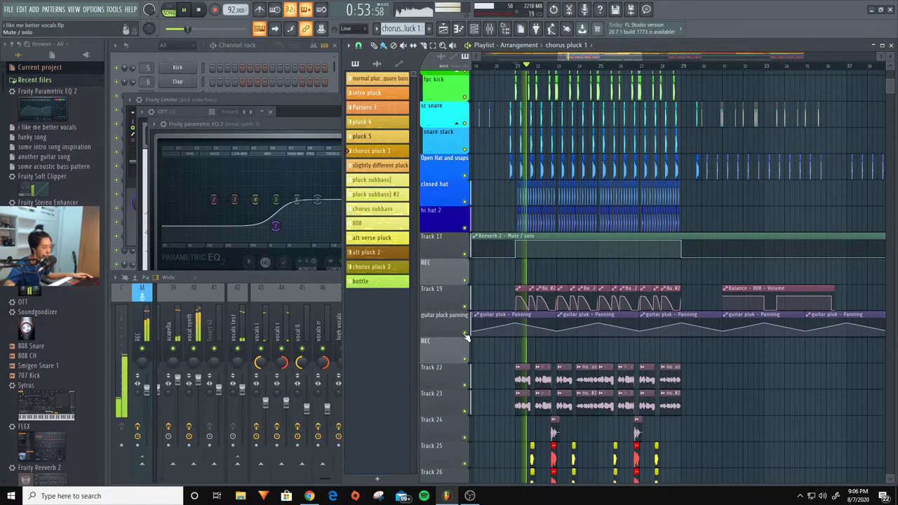
click(344, 342)
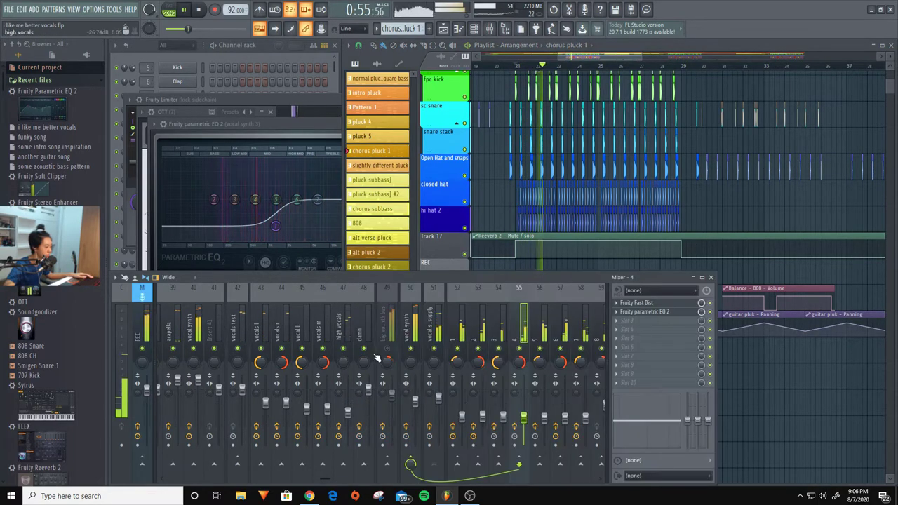
click(761, 352)
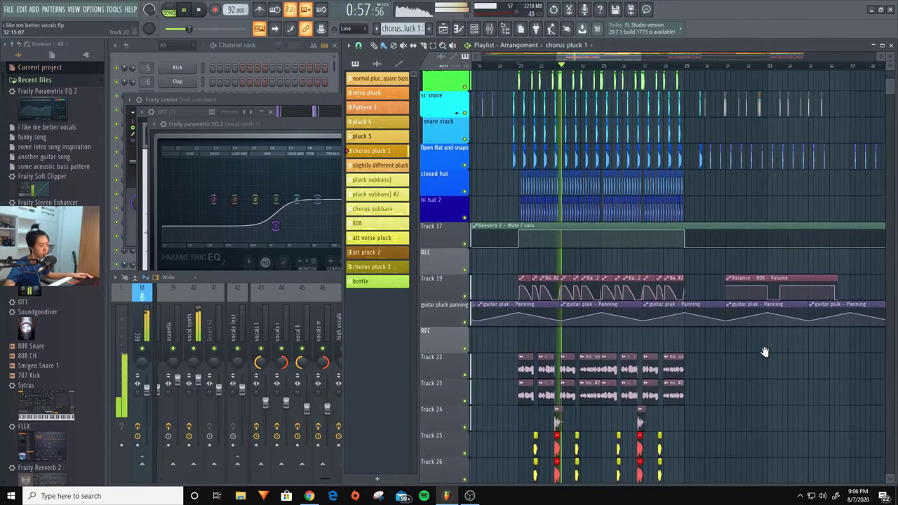
scroll(764, 353, down, 2)
scroll(702, 322, up, 8)
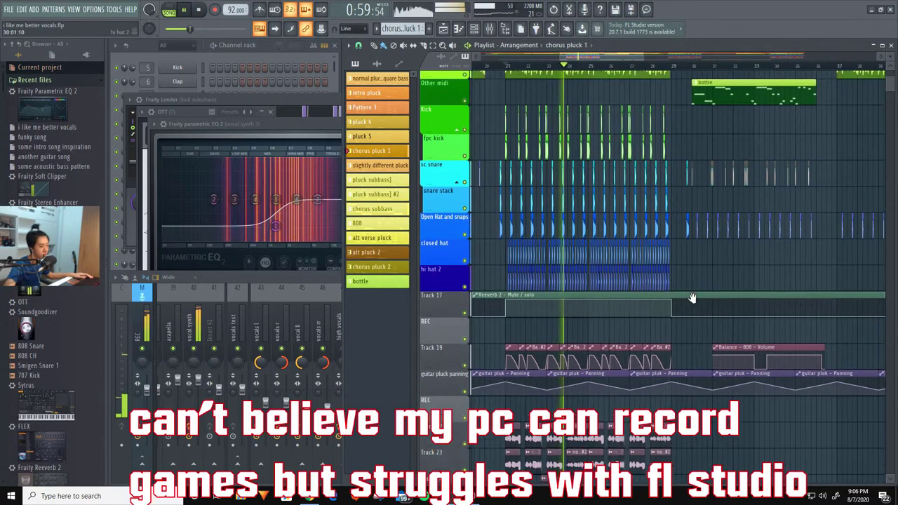
Toggle the 'i like me better' vocal track's mute off and on, then play from bar 21.
scroll(706, 293, up, 3)
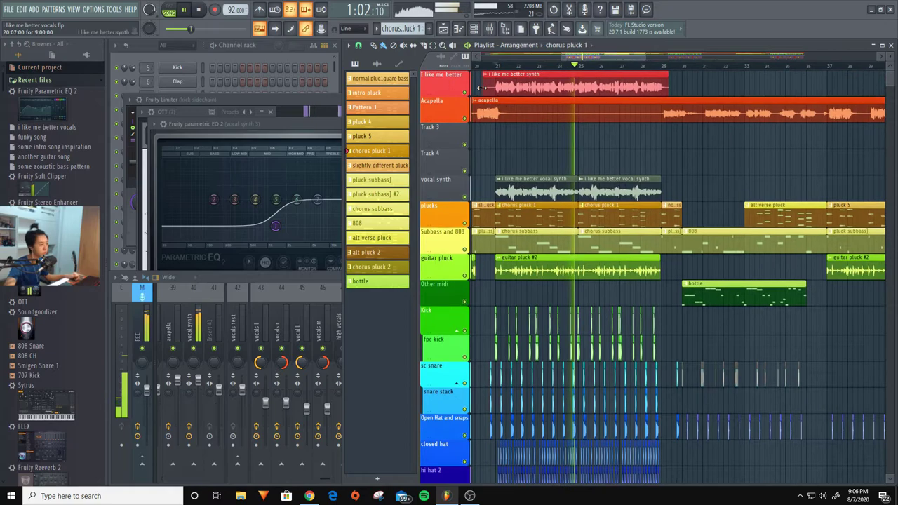
click(468, 91)
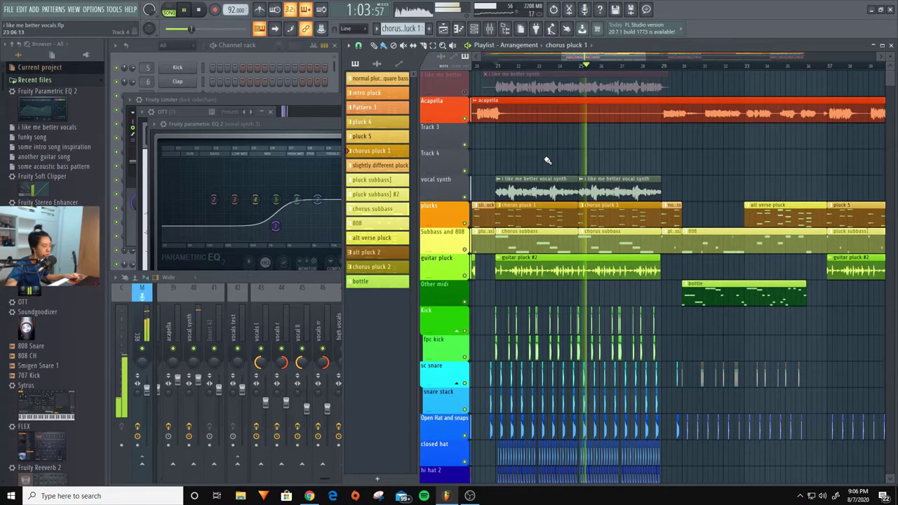
click(464, 93)
key(space)
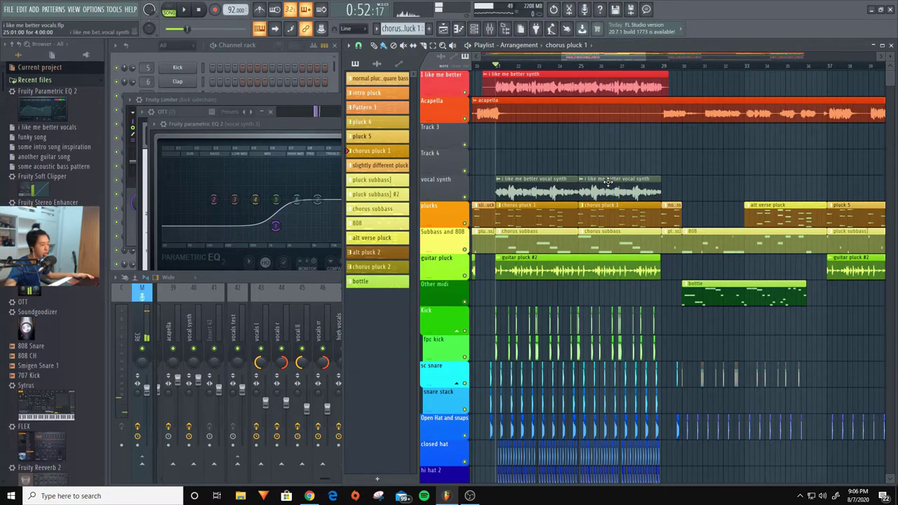
key(space)
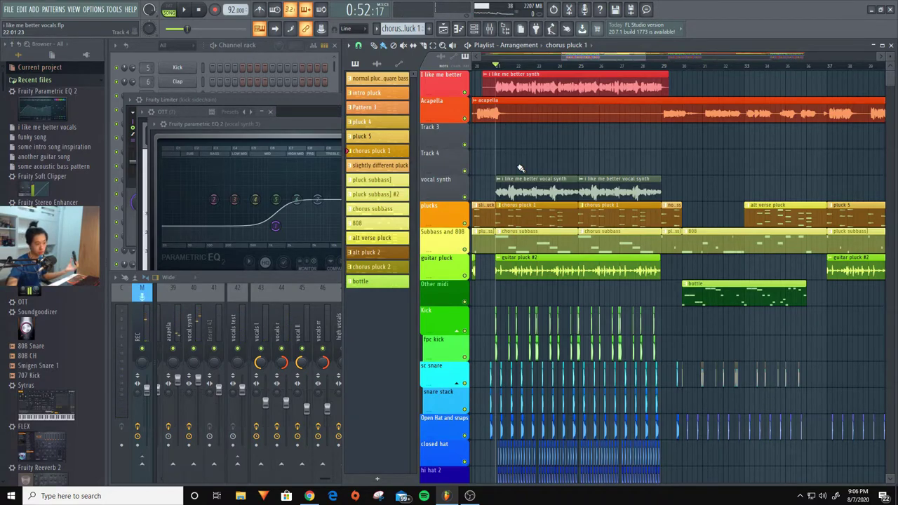
key(space)
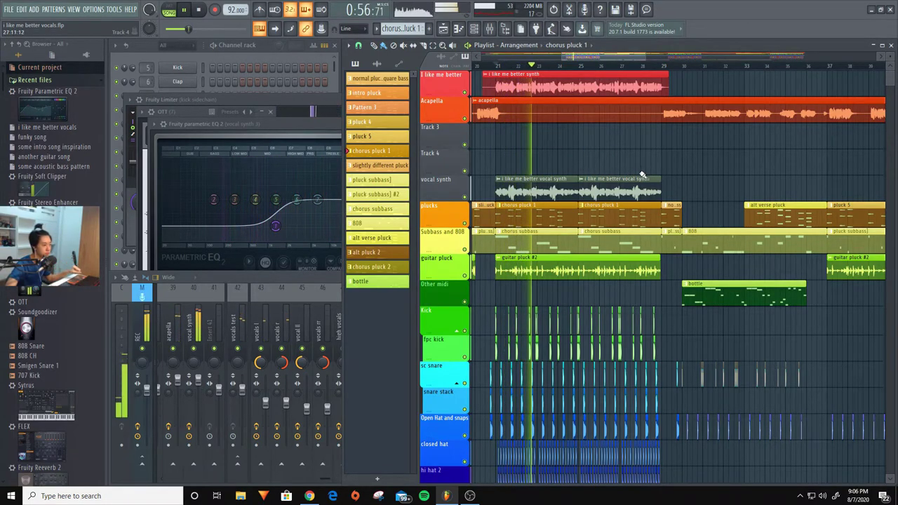
Mute the Acapella track during playback, then stop the song.
scroll(536, 136, right, 3)
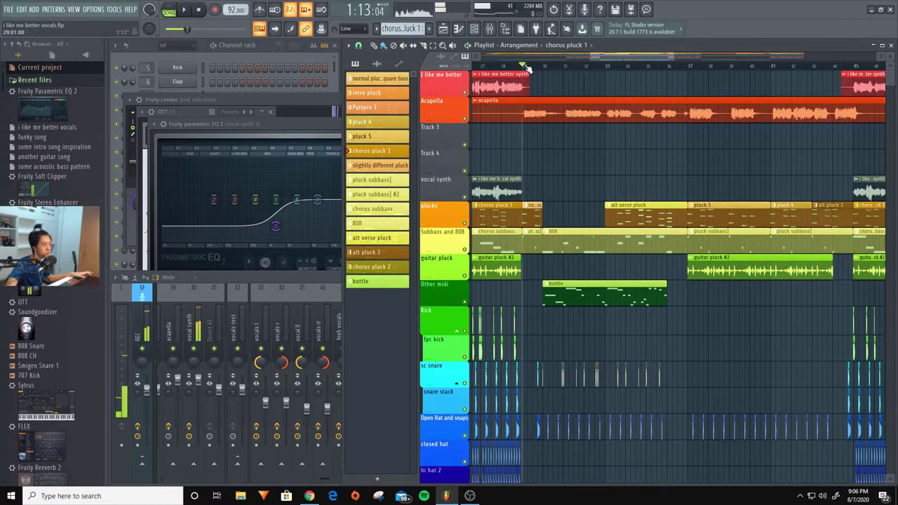
click(464, 118)
scroll(618, 308, down, 2)
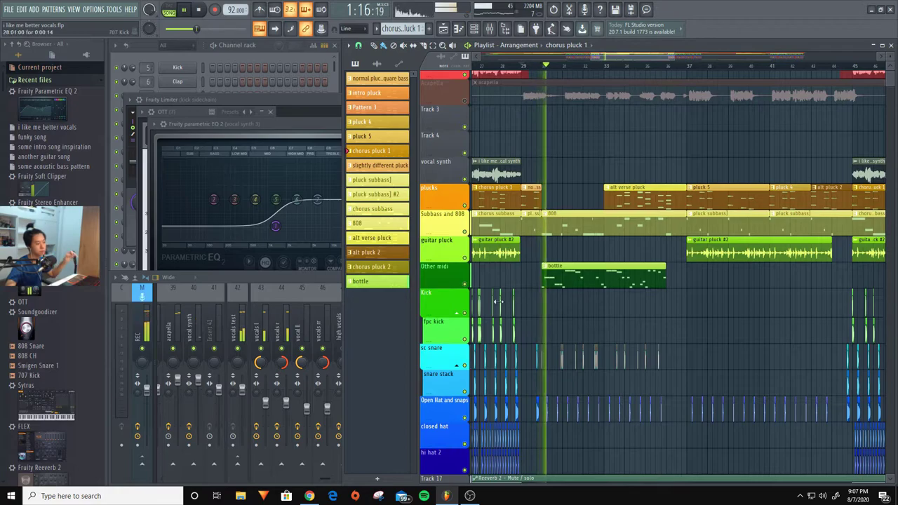
key(space)
scroll(588, 321, down, 4)
scroll(555, 290, down, 4)
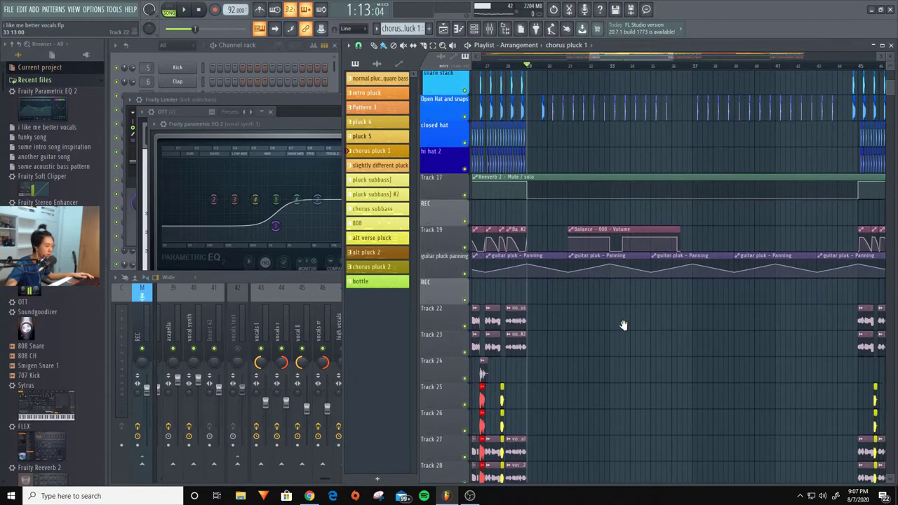
scroll(634, 201, up, 5)
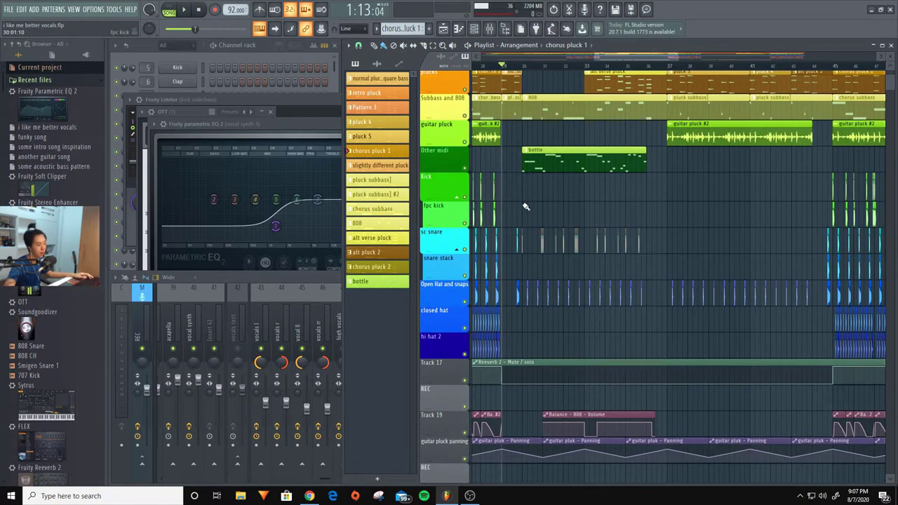
scroll(526, 207, up, 2)
scroll(533, 211, up, 3)
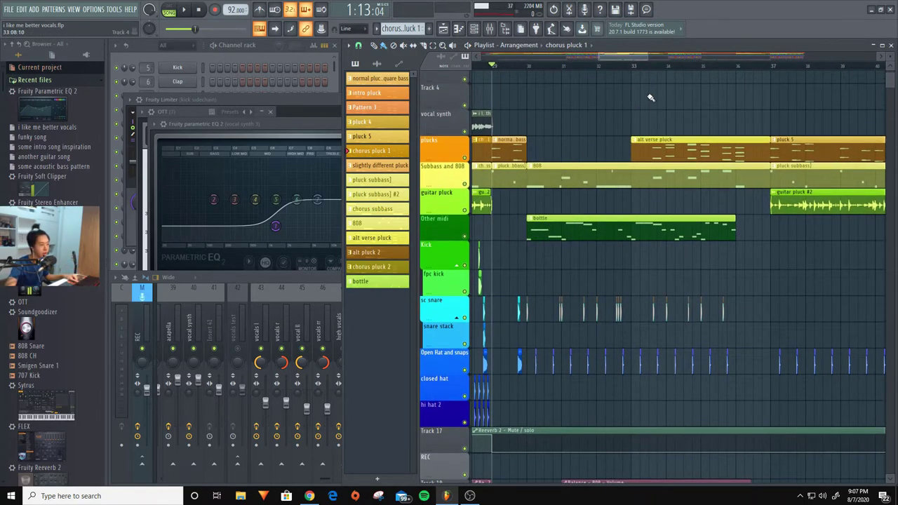
key(space)
key(space)
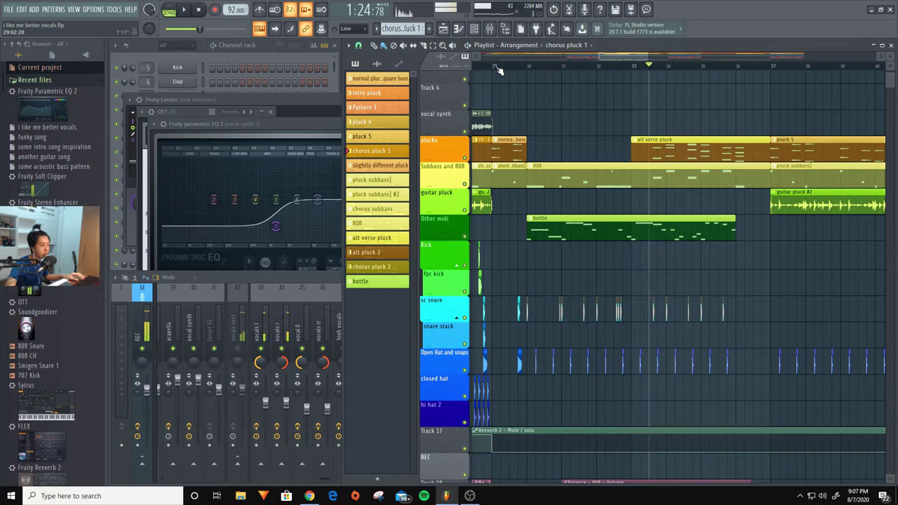
scroll(589, 197, up, 3)
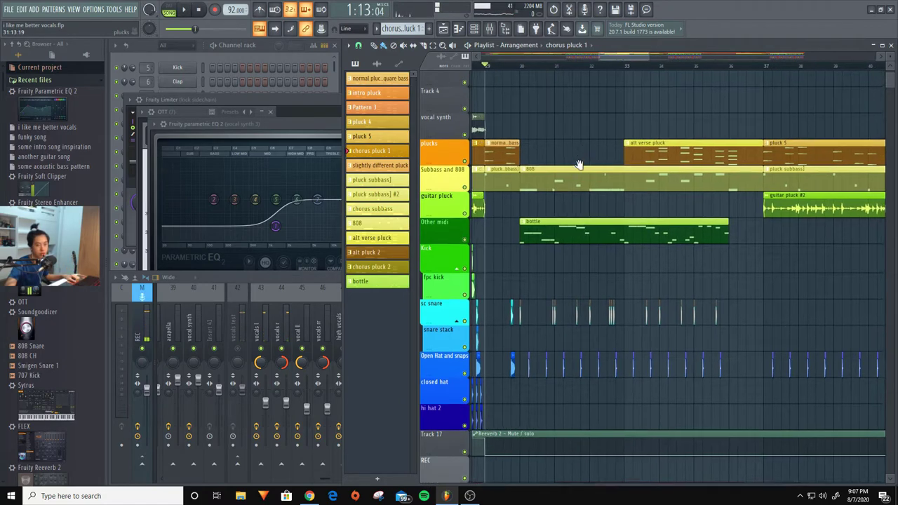
key(space)
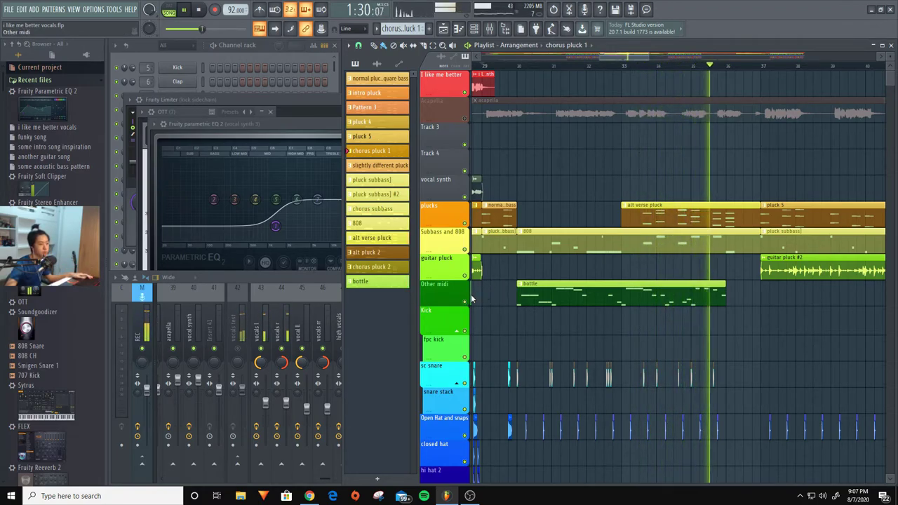
key(space)
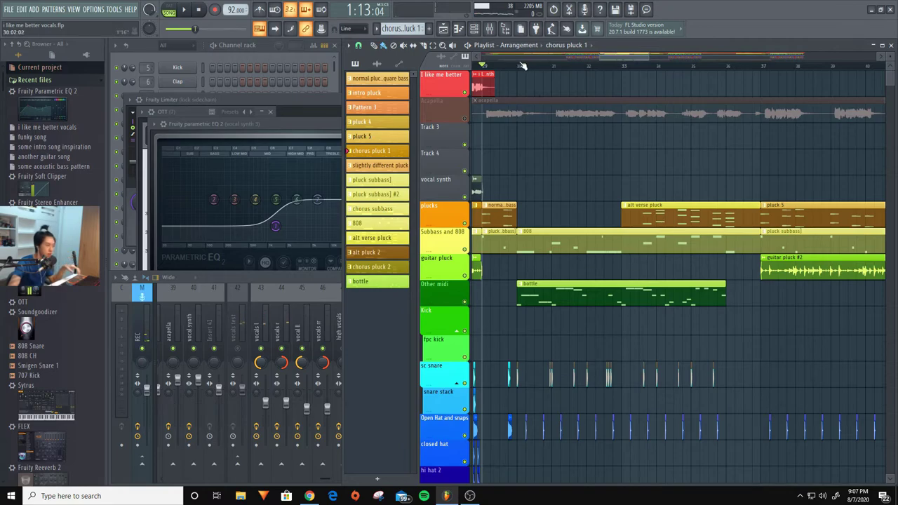
right_click(470, 314)
Solo the Other midi track and listen to it briefly.
click(468, 303)
key(space)
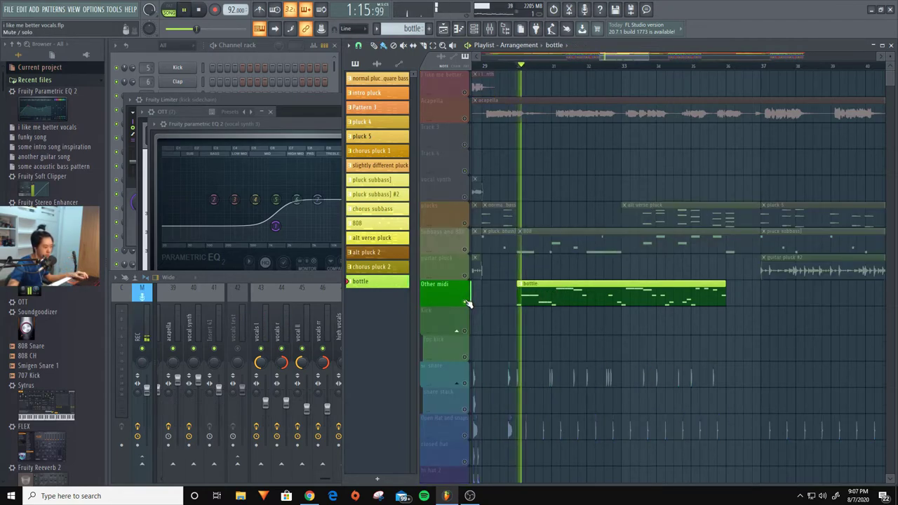
key(space)
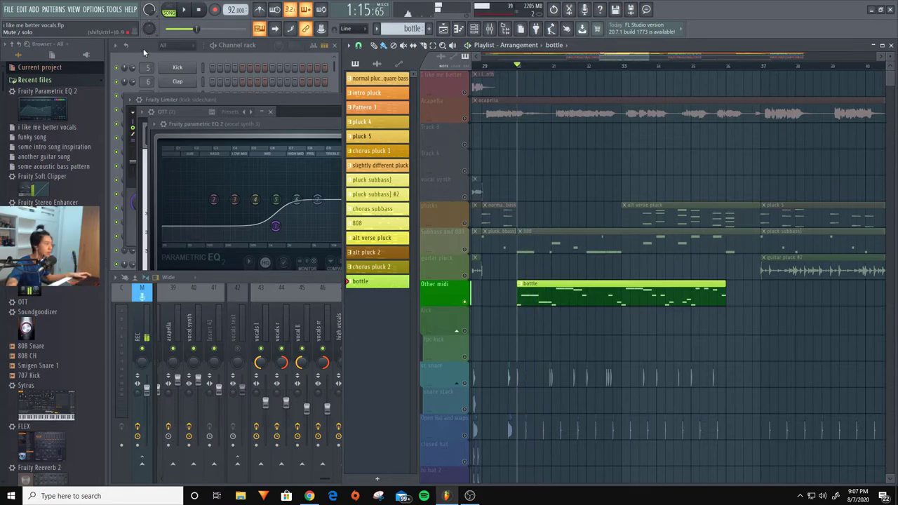
Inspect the Pluck Music Box Sytrus settings in the channel rack, then unsolo Other midi.
key(F6)
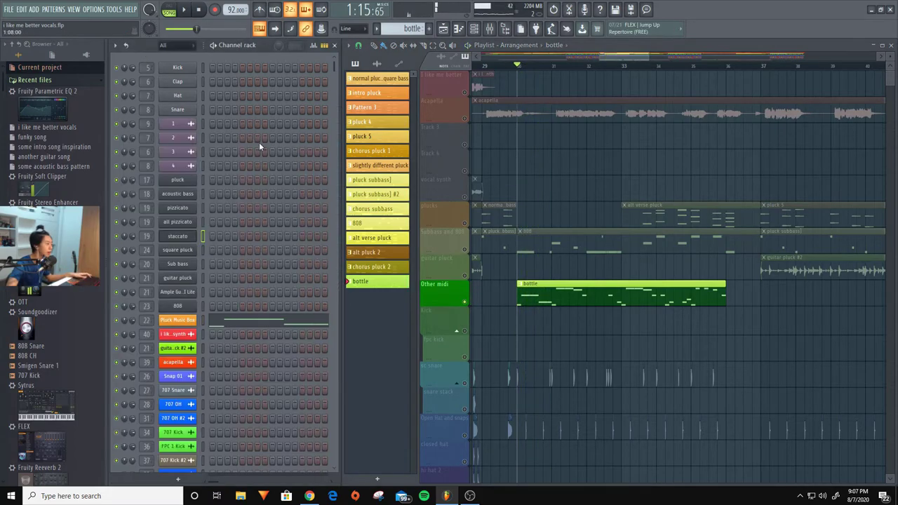
click(178, 322)
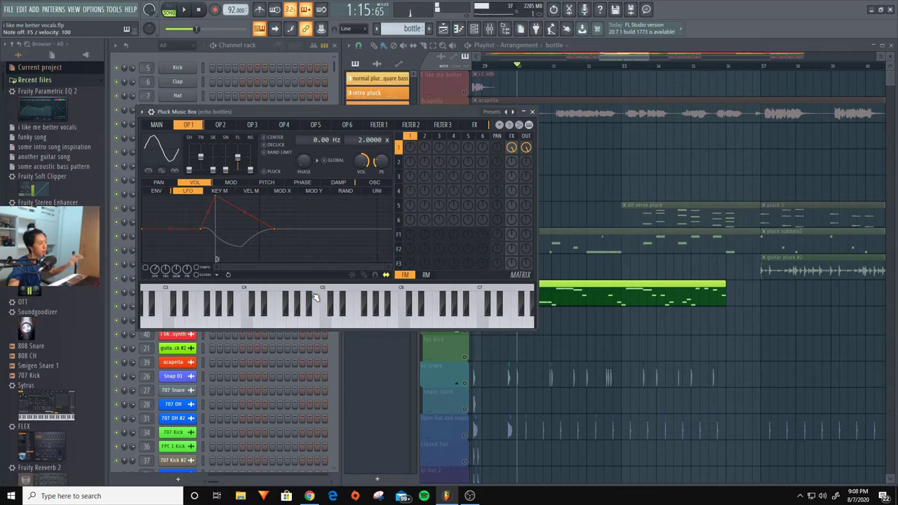
click(560, 333)
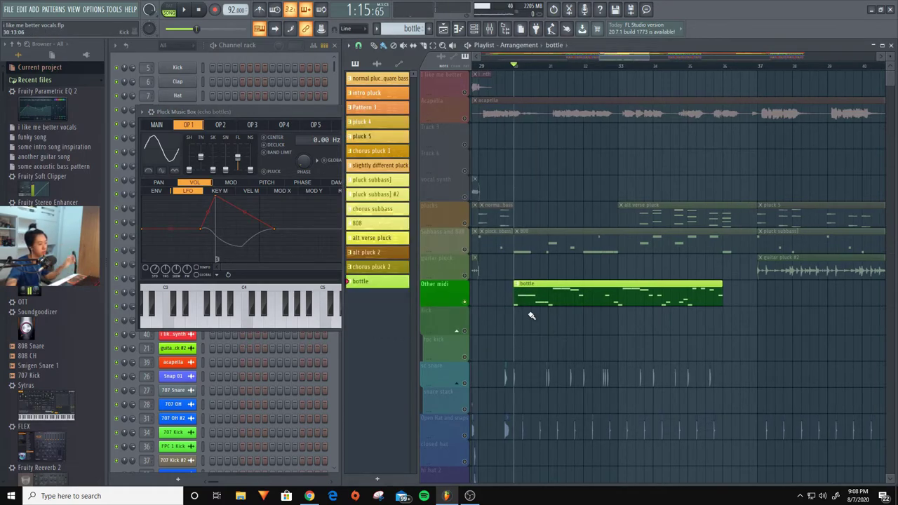
ctrl+click(464, 302)
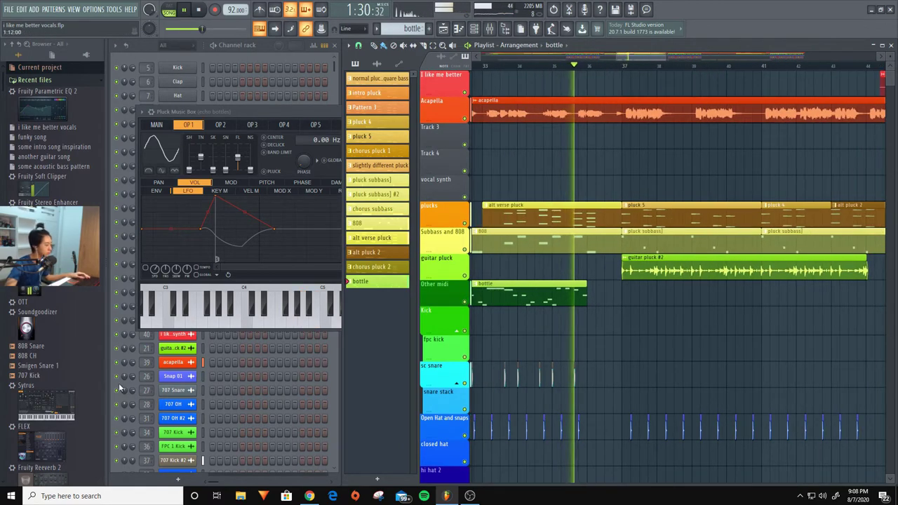
Open the Mixer and view insert 17's pluck effect chain.
key(F9)
key(space)
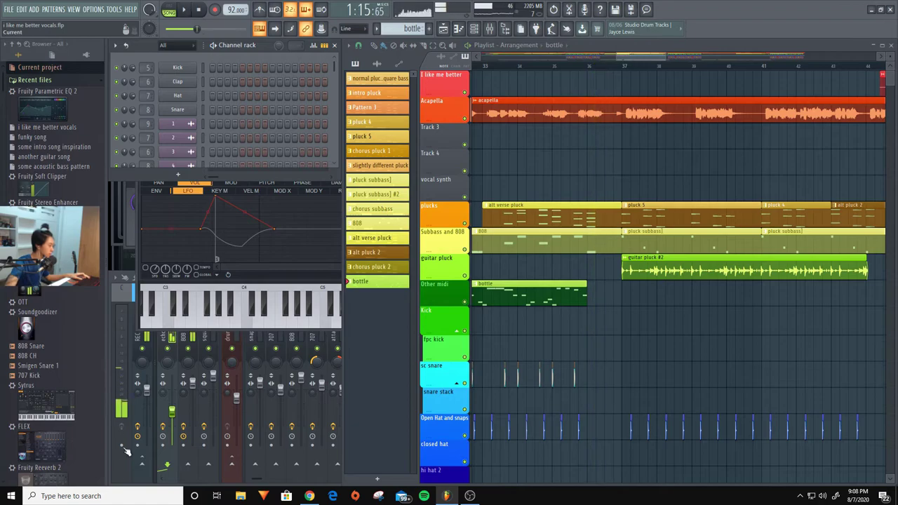
click(198, 374)
scroll(214, 334, left, 5)
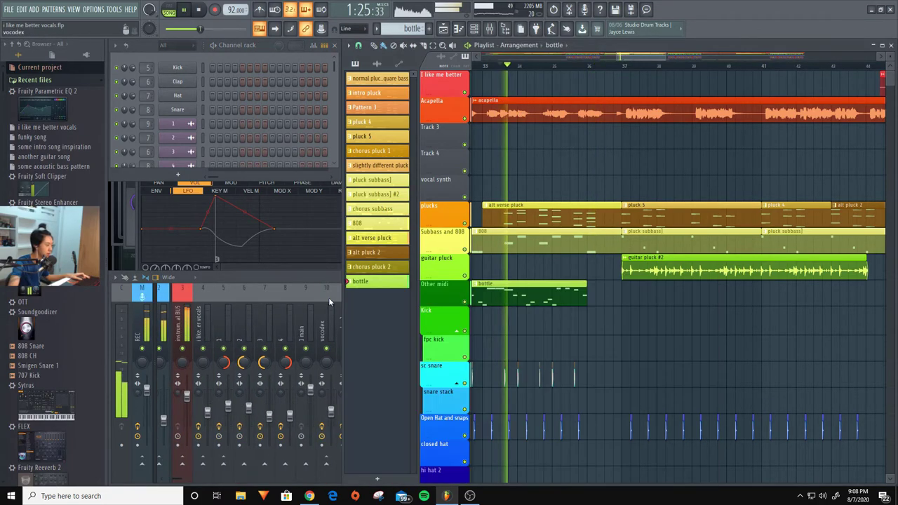
click(250, 298)
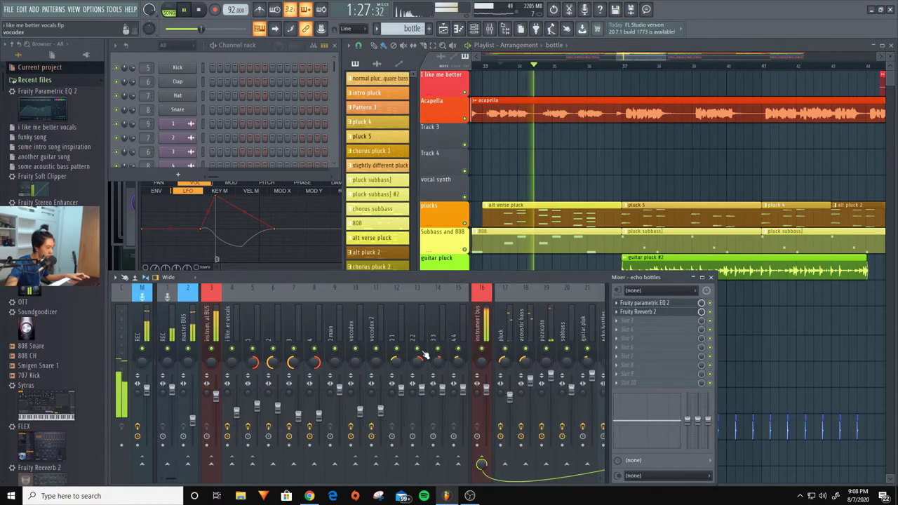
click(297, 330)
Check the acoustic bass (18) and pizzicato (19) inserts' effects, then return to the Playlist.
key(space)
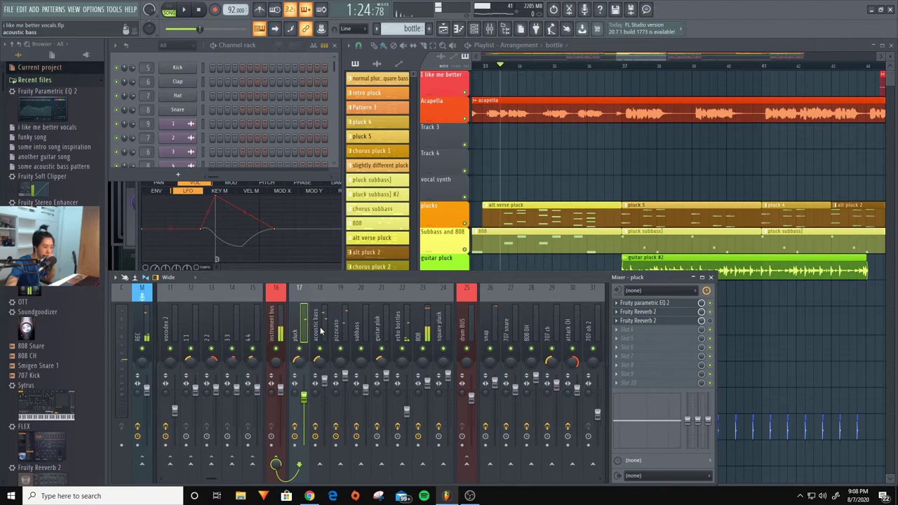
click(320, 330)
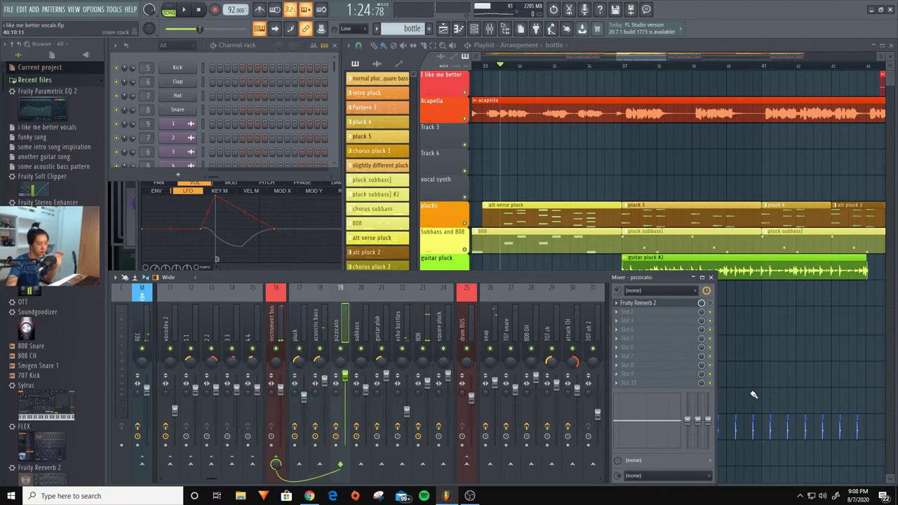
click(798, 370)
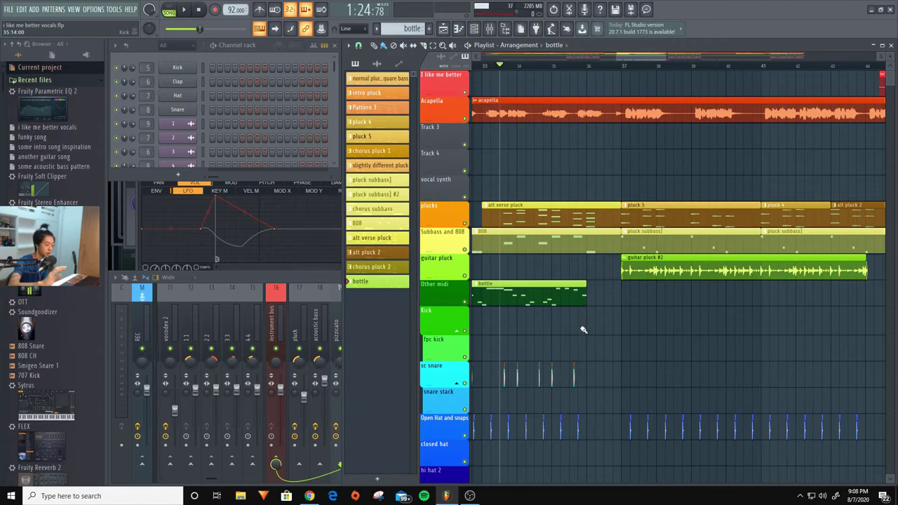
click(315, 284)
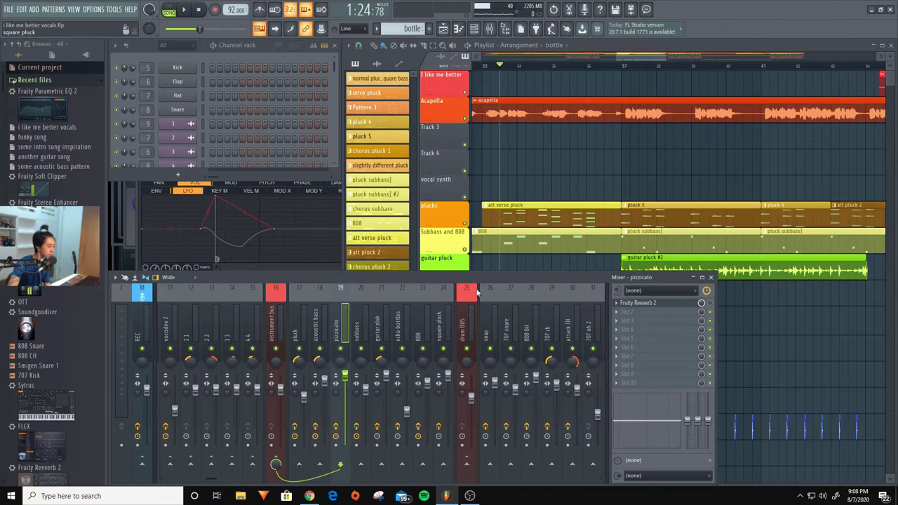
click(760, 311)
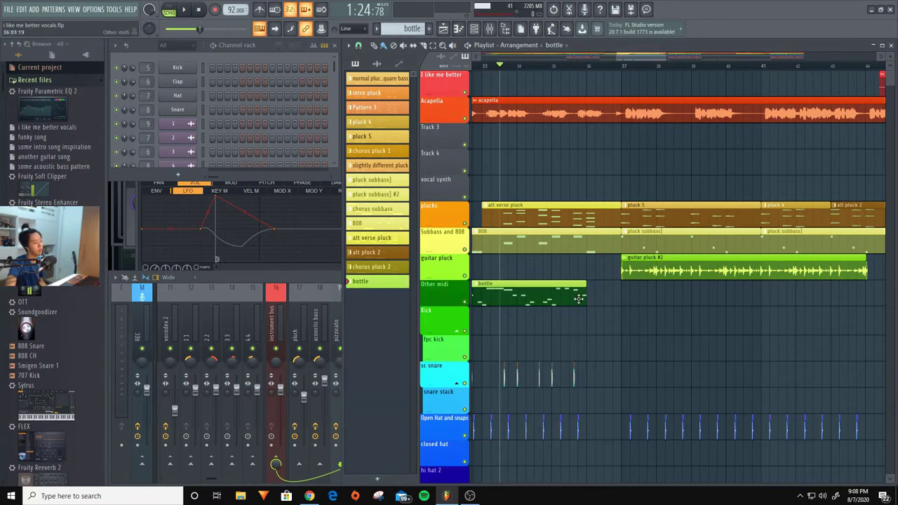
Play the arrangement from bar 37 and stop it.
click(627, 68)
scroll(666, 311, down, 3)
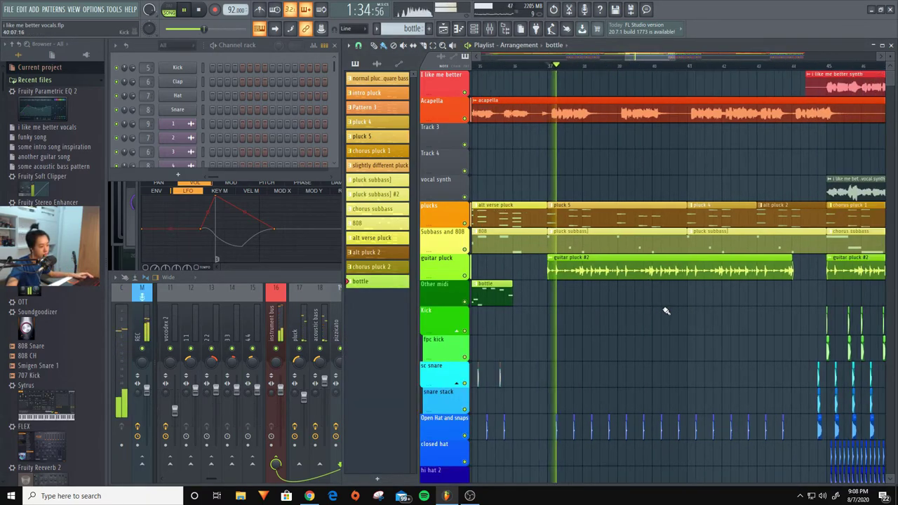
key(space)
scroll(688, 309, down, 5)
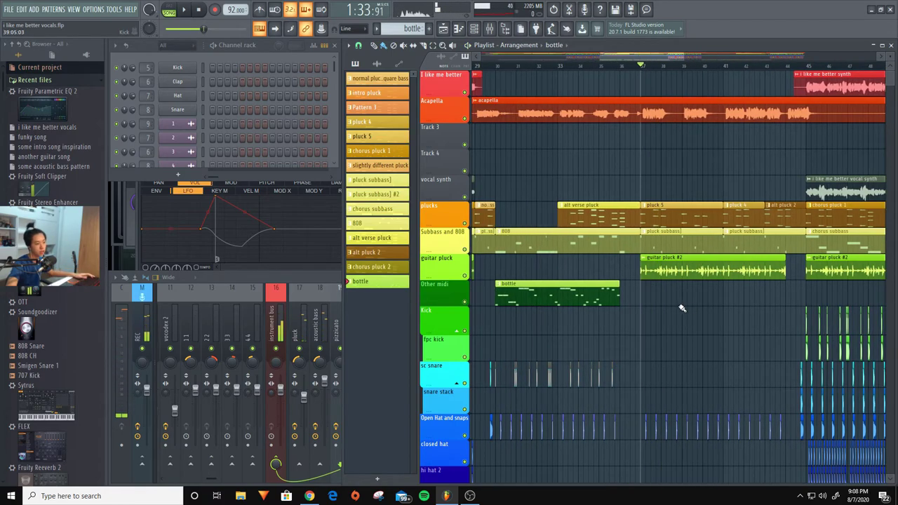
scroll(749, 313, down, 3)
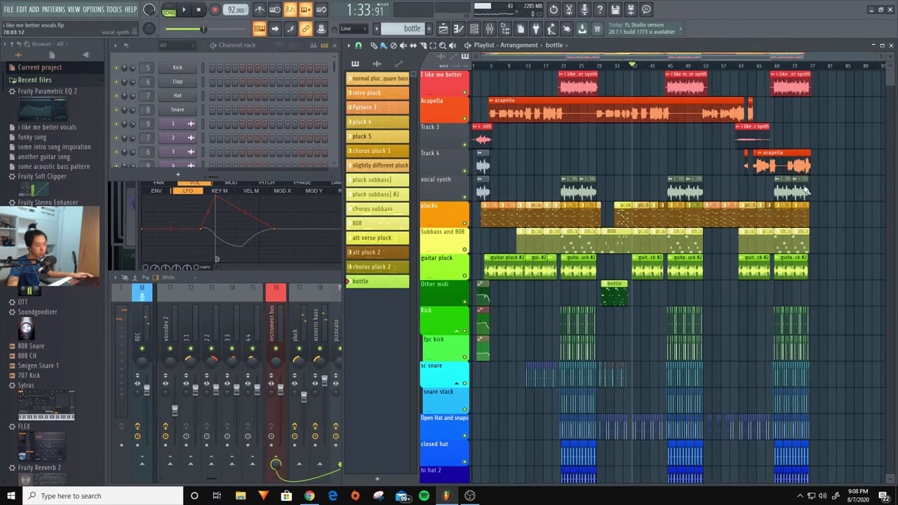
scroll(807, 191, up, 5)
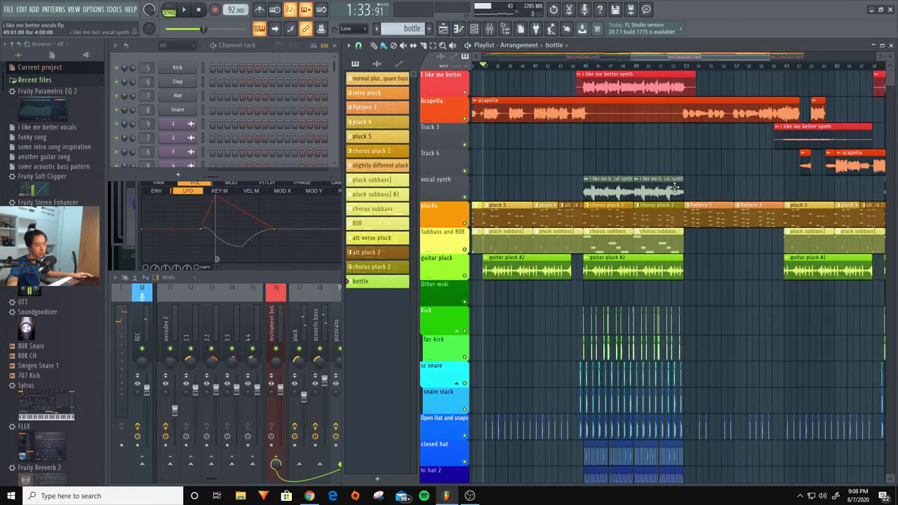
Play the arrangement from bar 53, scanning the tracks, then stop.
click(691, 70)
key(space)
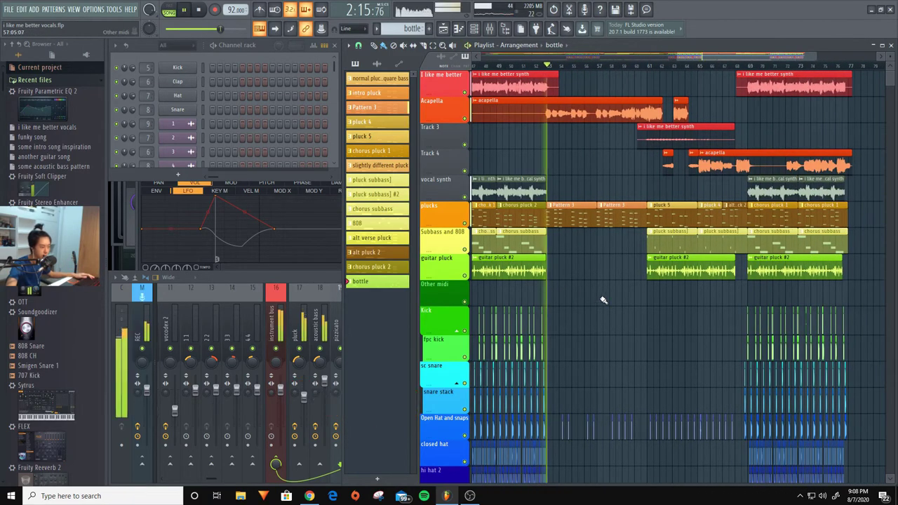
scroll(621, 309, down, 2)
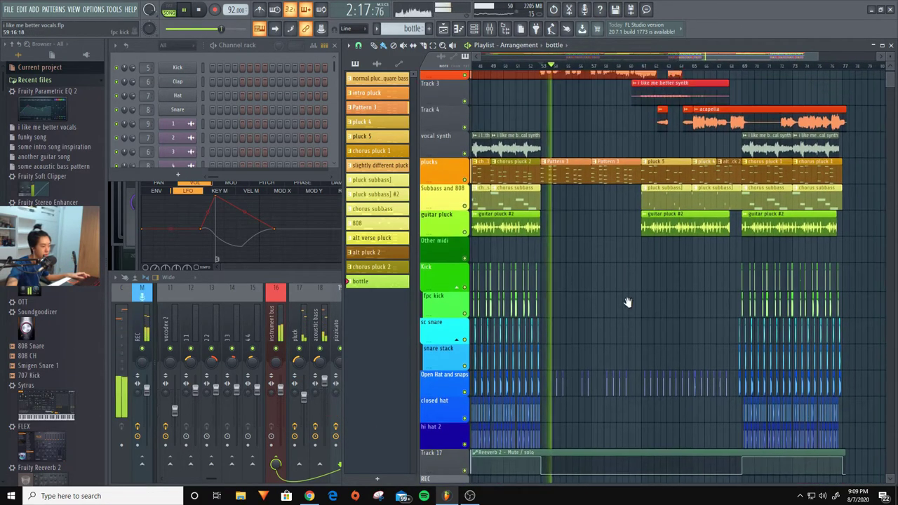
scroll(579, 306, up, 2)
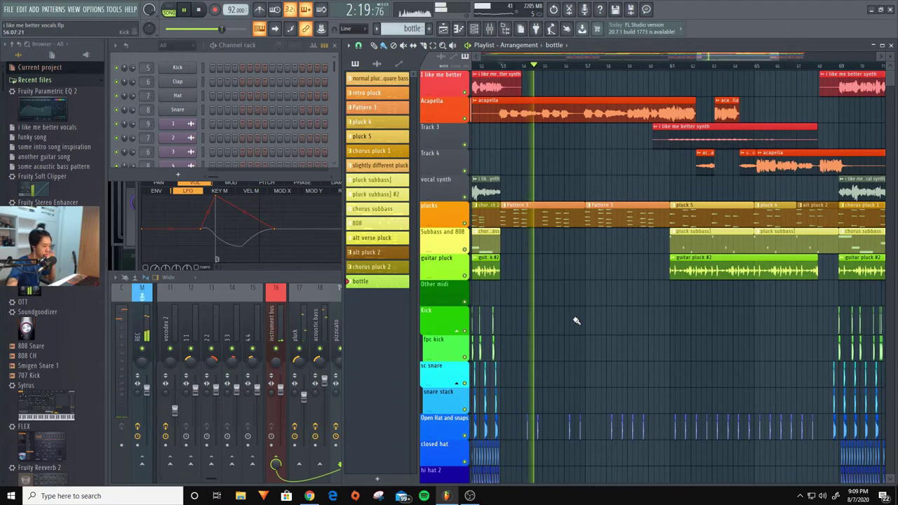
scroll(579, 330, down, 1)
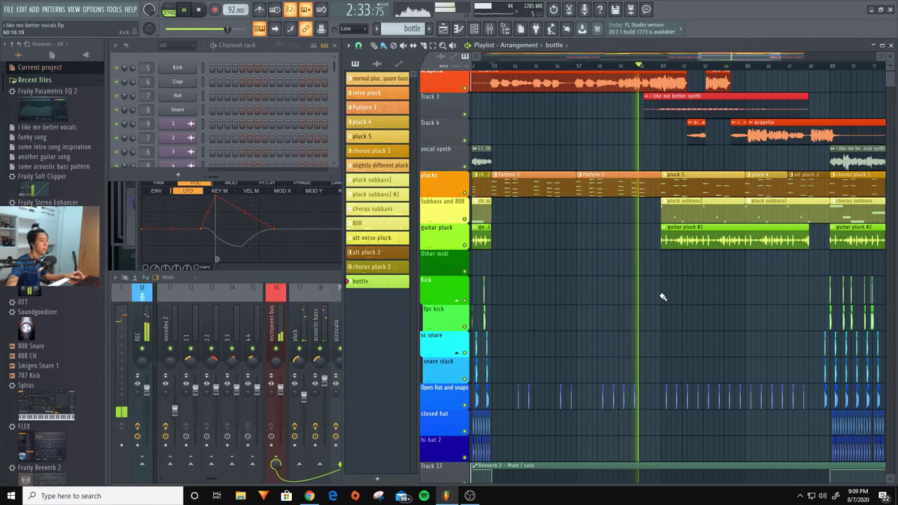
scroll(631, 337, up, 1)
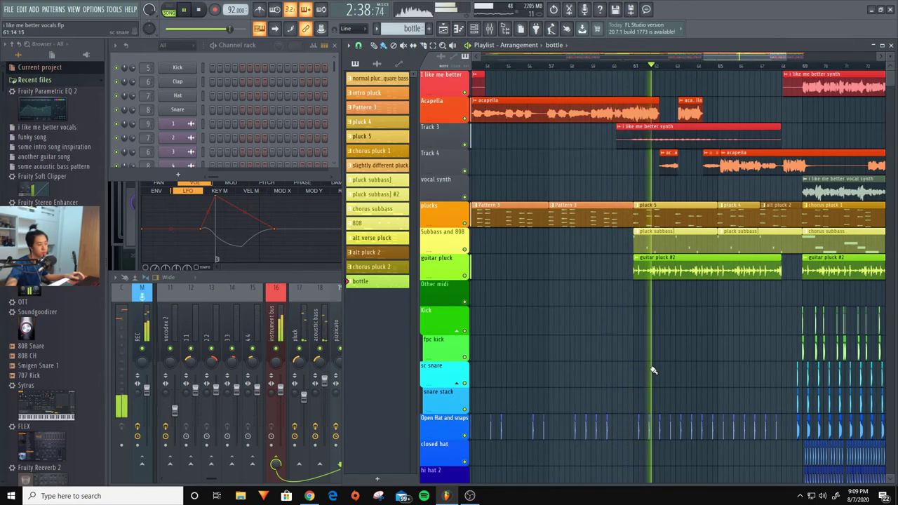
key(space)
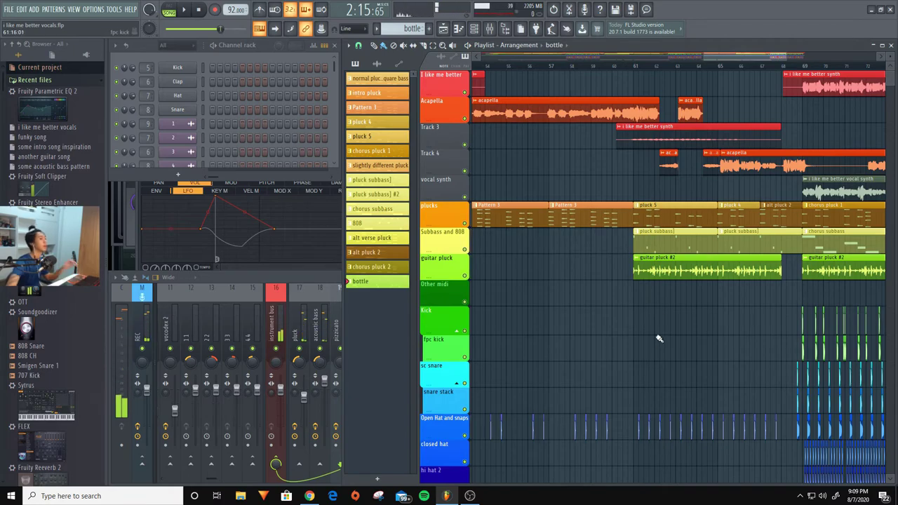
scroll(734, 299, down, 3)
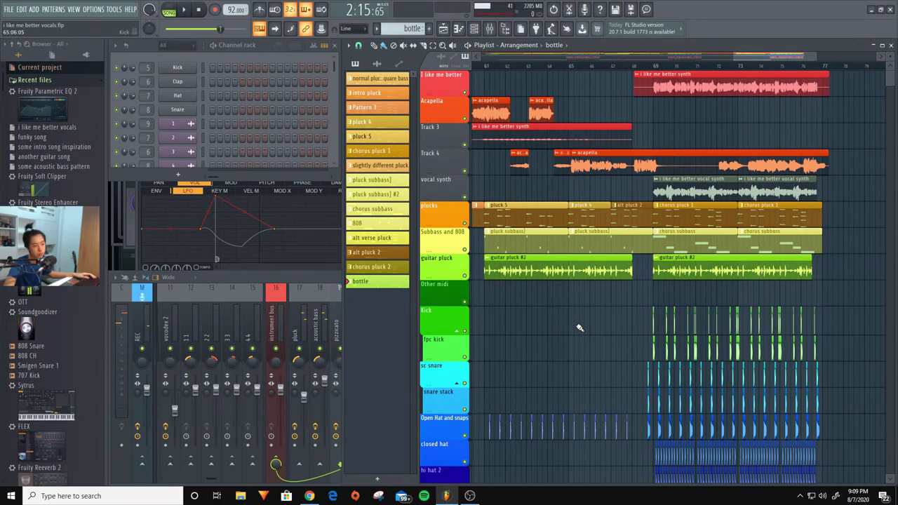
scroll(619, 261, up, 3)
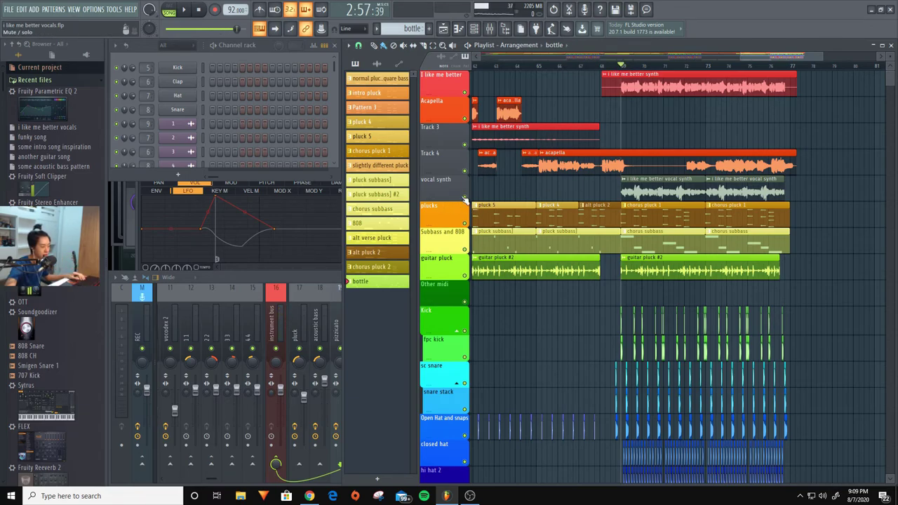
Mute 'i like me better', resume playback and bring vocal chop tracks 22–32 into view.
click(466, 94)
key(space)
scroll(667, 260, down, 2)
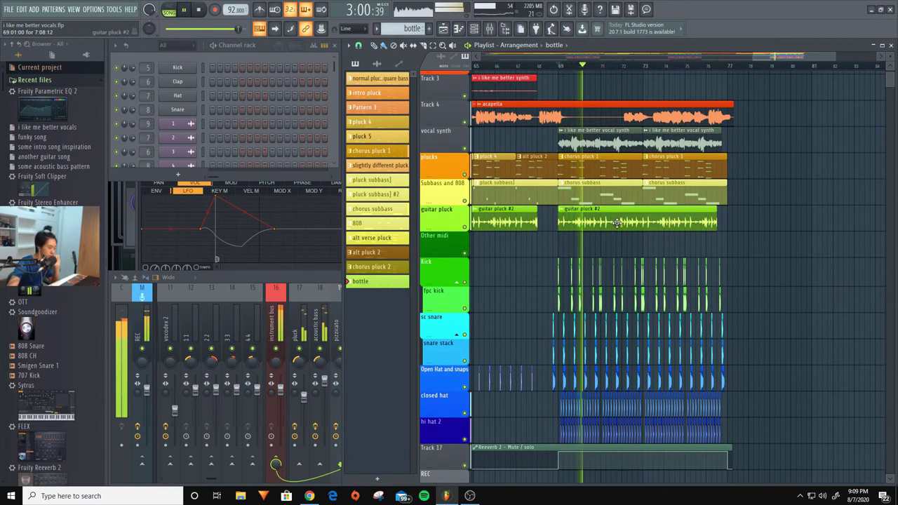
scroll(772, 298, down, 7)
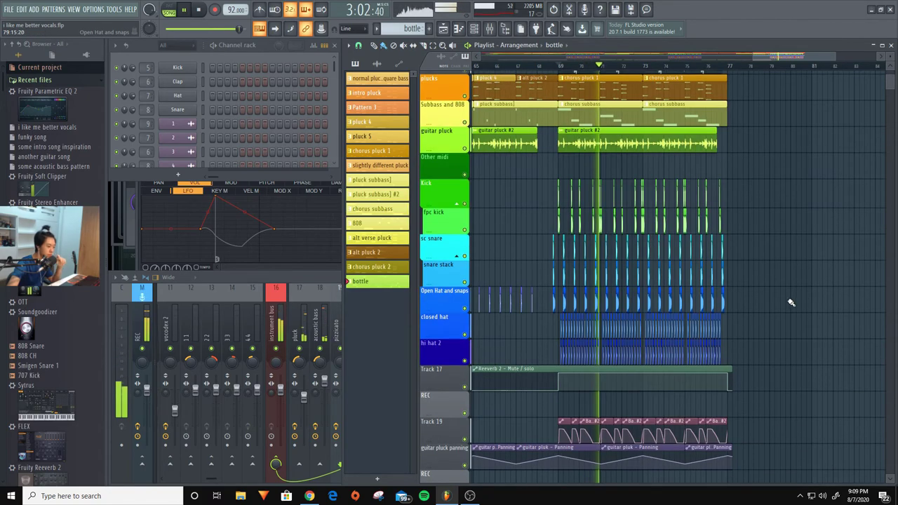
scroll(766, 297, down, 17)
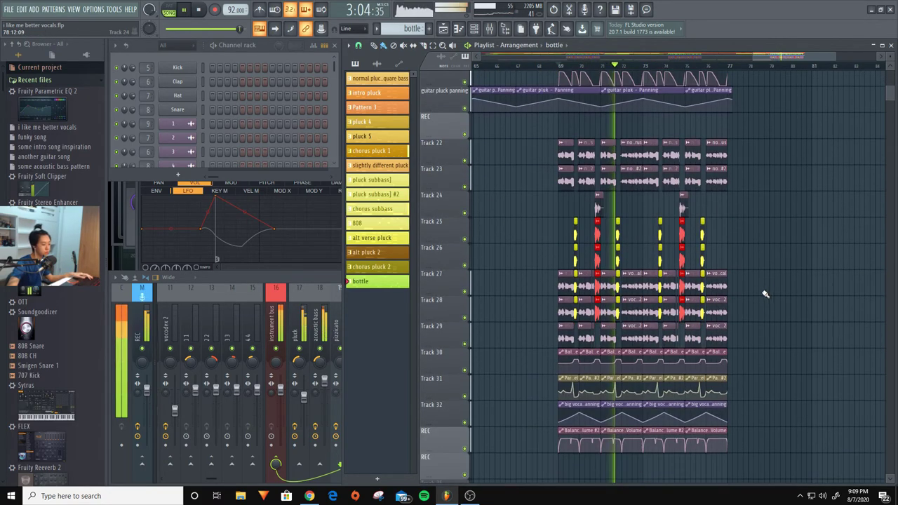
Reduce the playlist's vertical zoom so most track rows fit on screen during playback.
scroll(764, 294, down, 1)
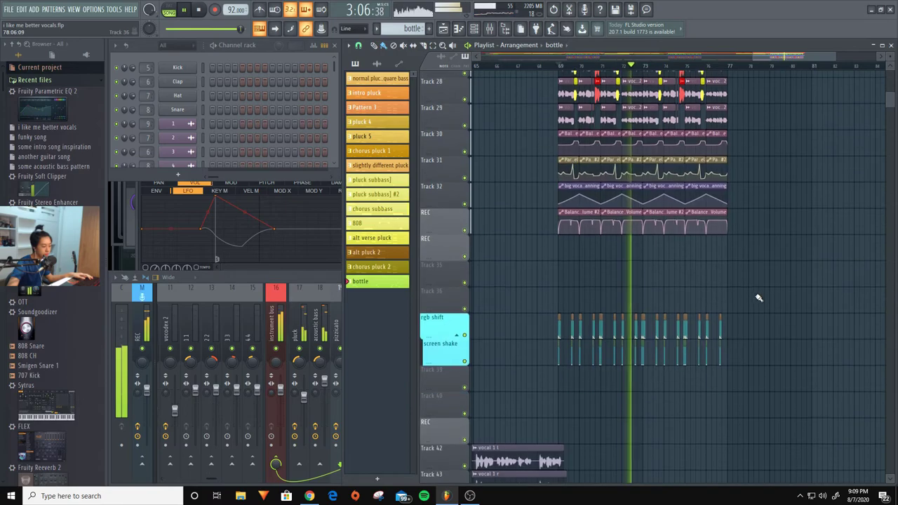
scroll(758, 293, up, 11)
scroll(755, 292, down, 4)
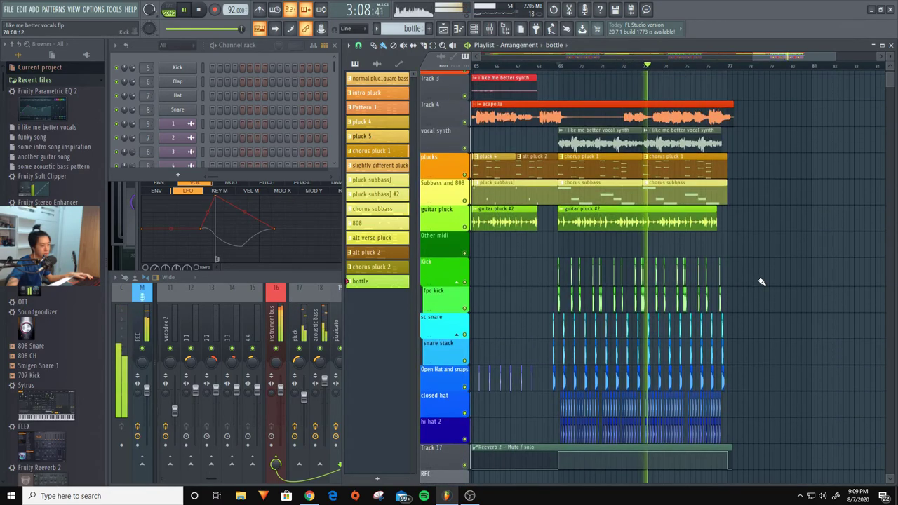
scroll(577, 282, down, 4)
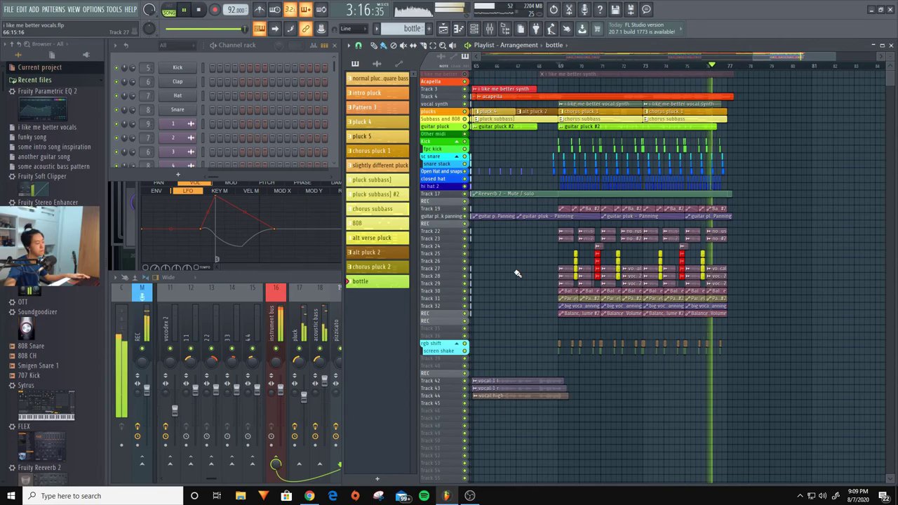
scroll(544, 274, up, 3)
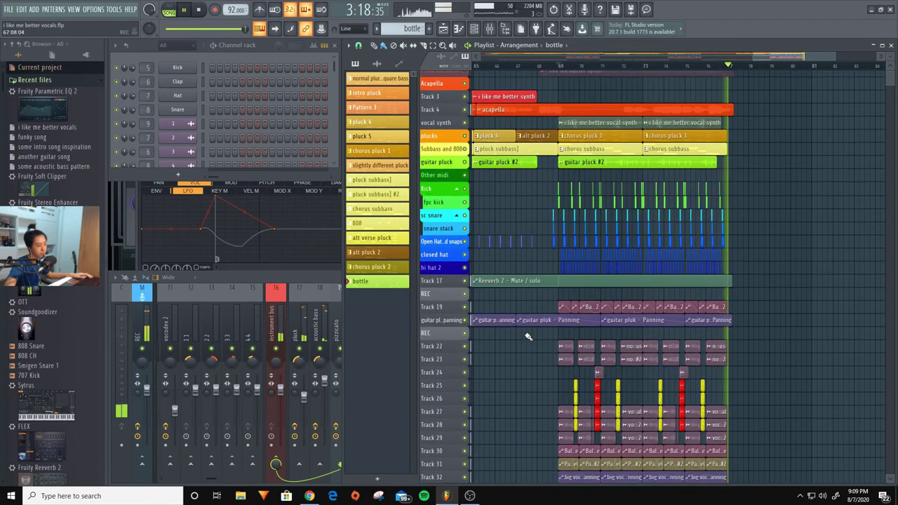